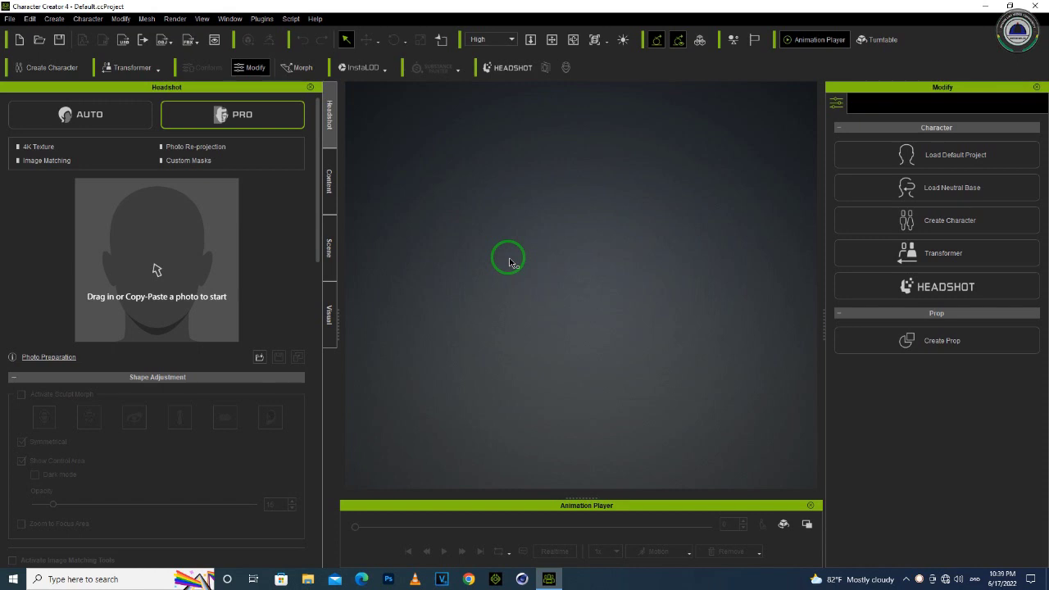
- Hide the Headshot panel and reopen it
left_click(506, 70)
left_click(506, 70)
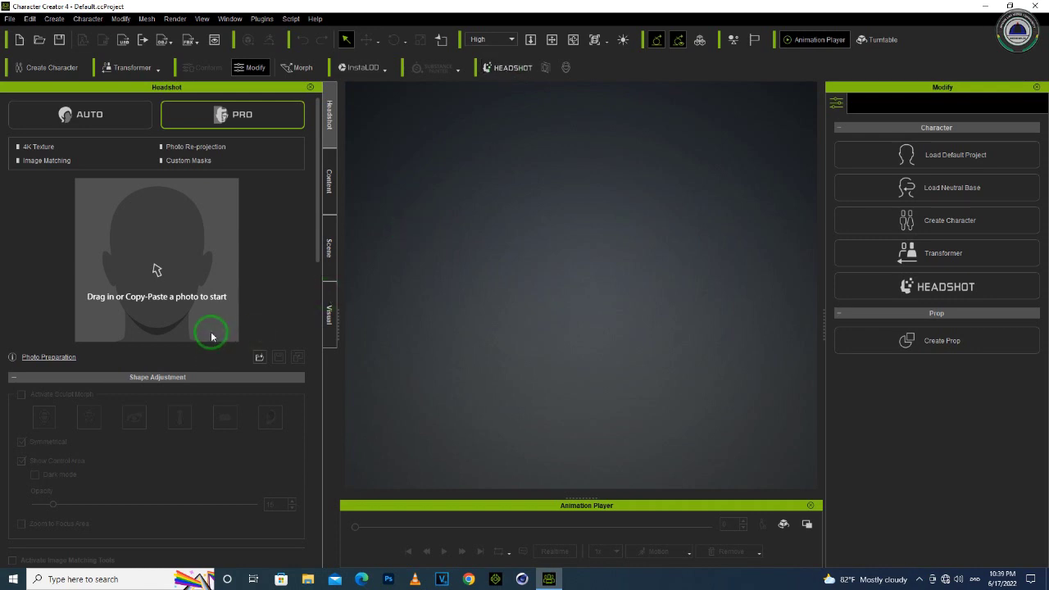
left_click(511, 68)
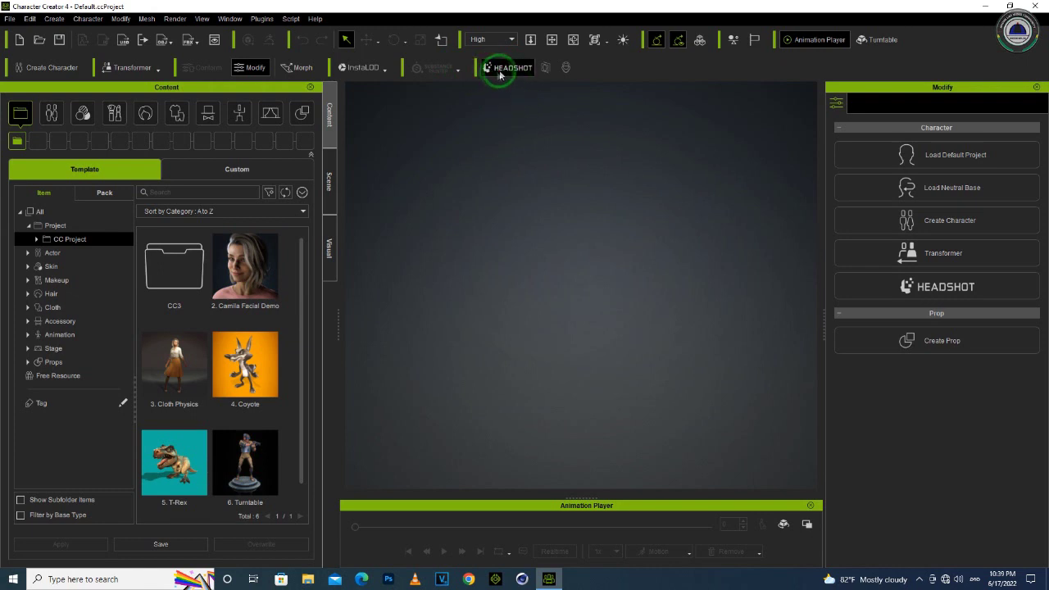
left_click(862, 286)
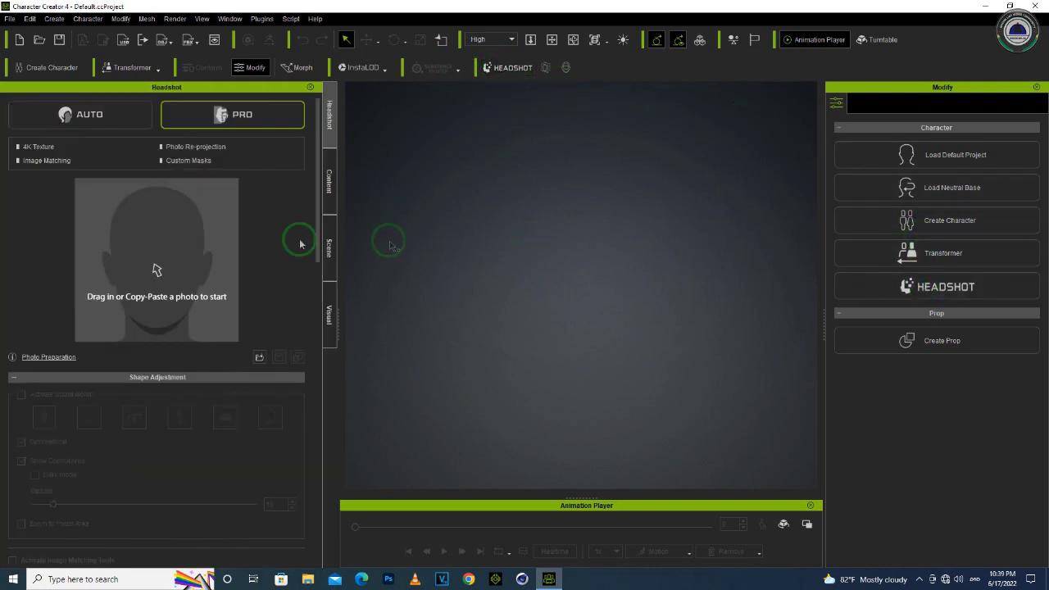
- Compare the features of Headshot's Auto and Pro modes, finishing in Pro mode
left_click(98, 110)
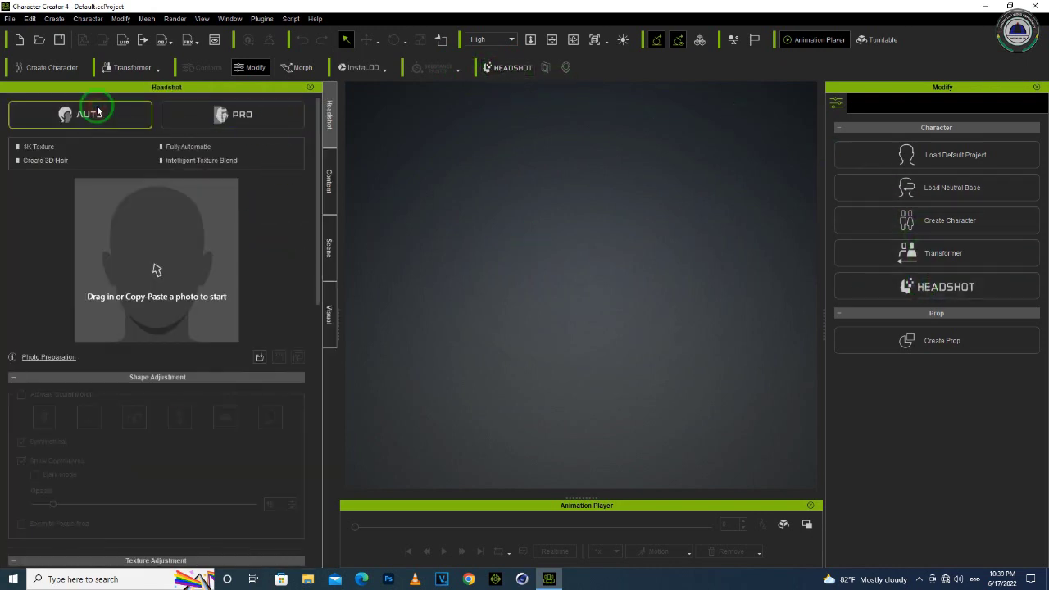
left_click(218, 114)
left_click(112, 119)
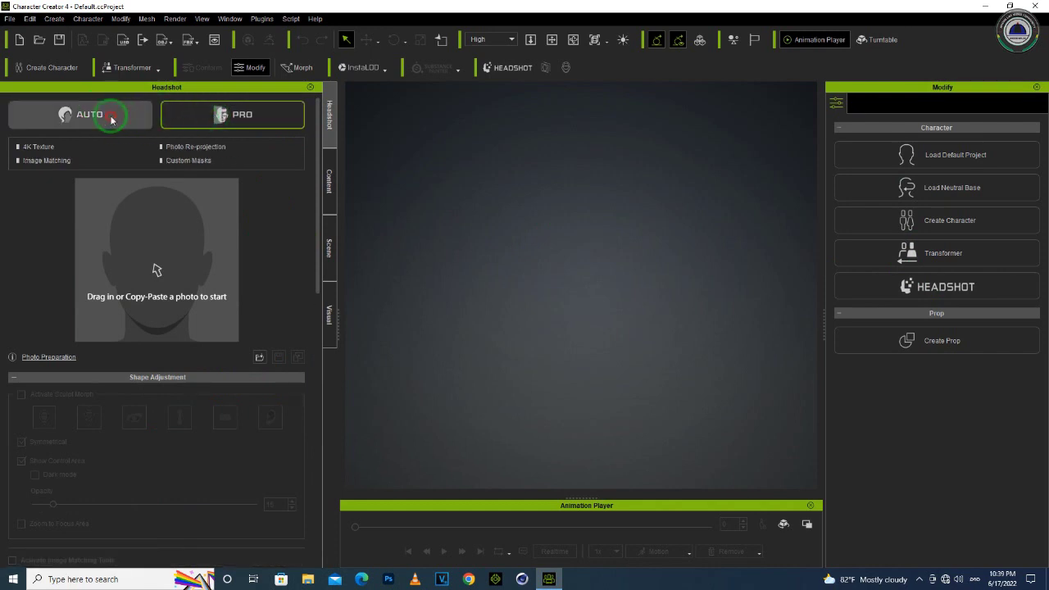
left_click(229, 119)
left_click(122, 119)
left_click(225, 120)
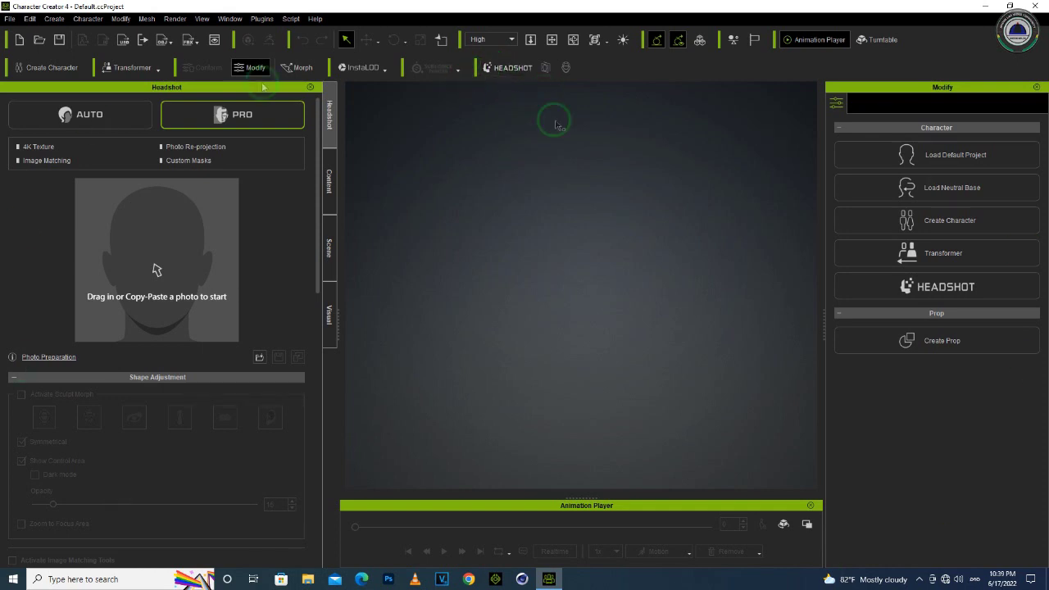
- Load the face photo common_25de60b59e78ad.jpg from the Face folder into Headshot for character generation
left_click(503, 67)
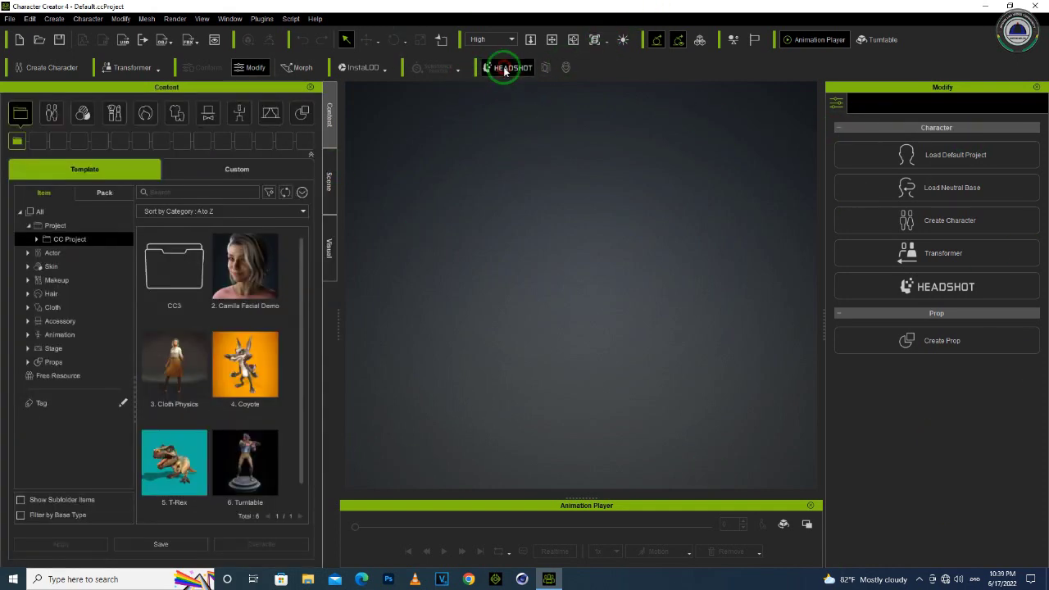
left_click(944, 288)
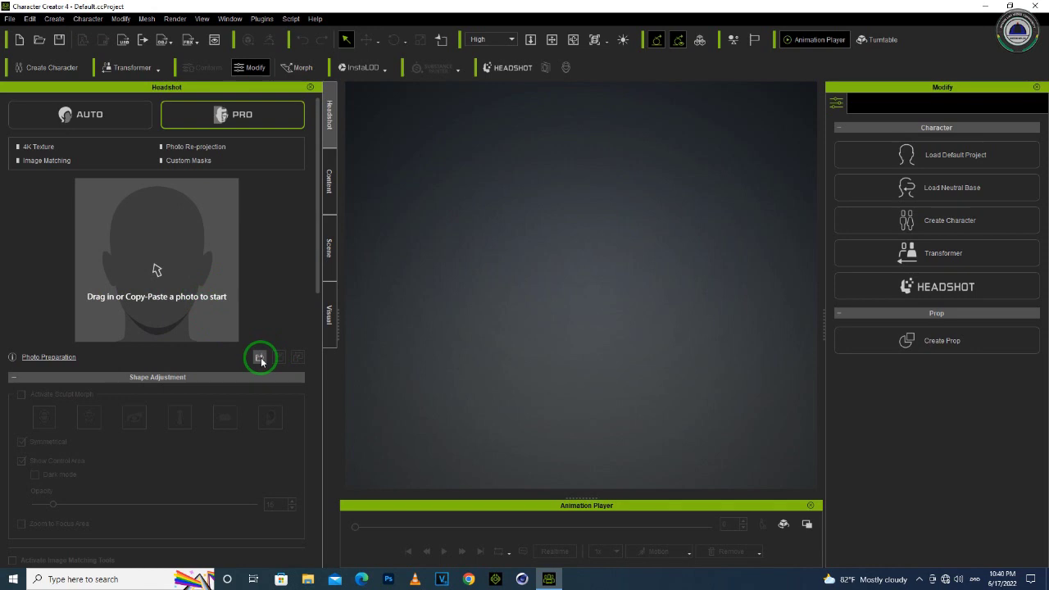
left_click(186, 274)
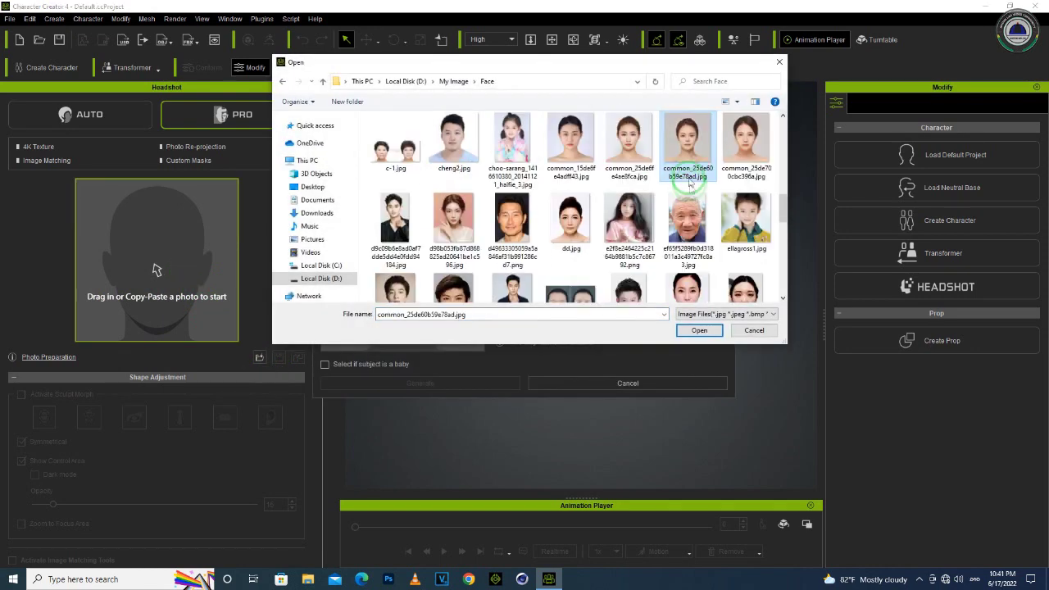
double_click(684, 155)
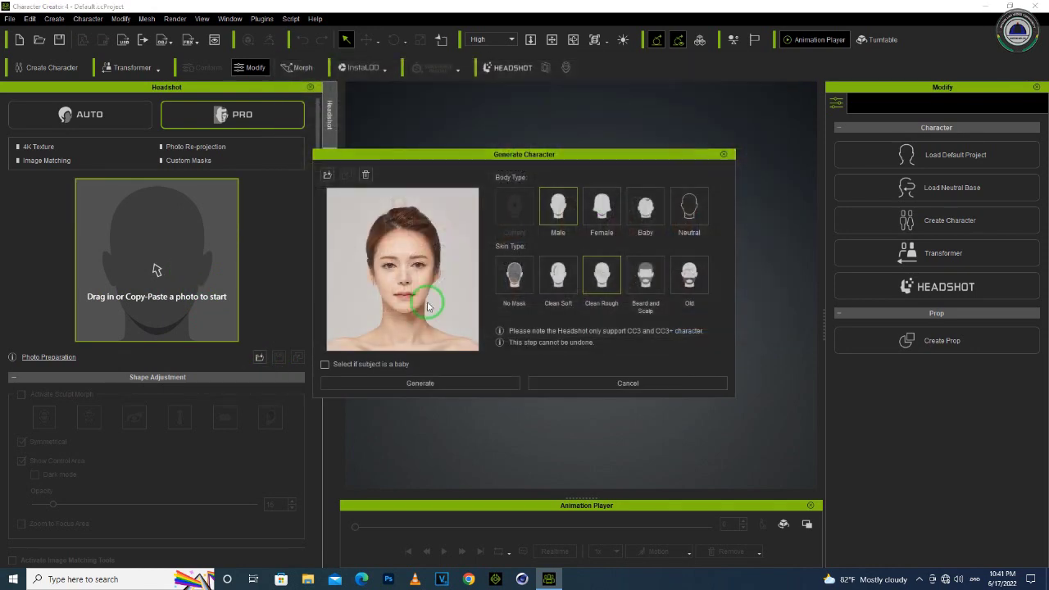
- Generate the Headshot character from the photo with the Female body type and the Scalp skin type
mouse_move(427, 305)
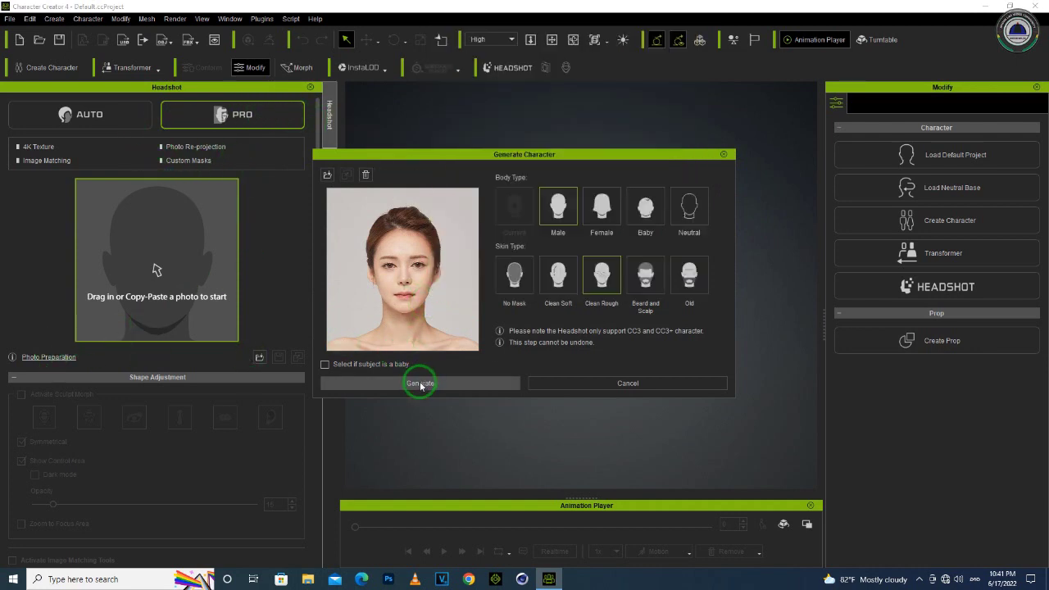
left_click(599, 206)
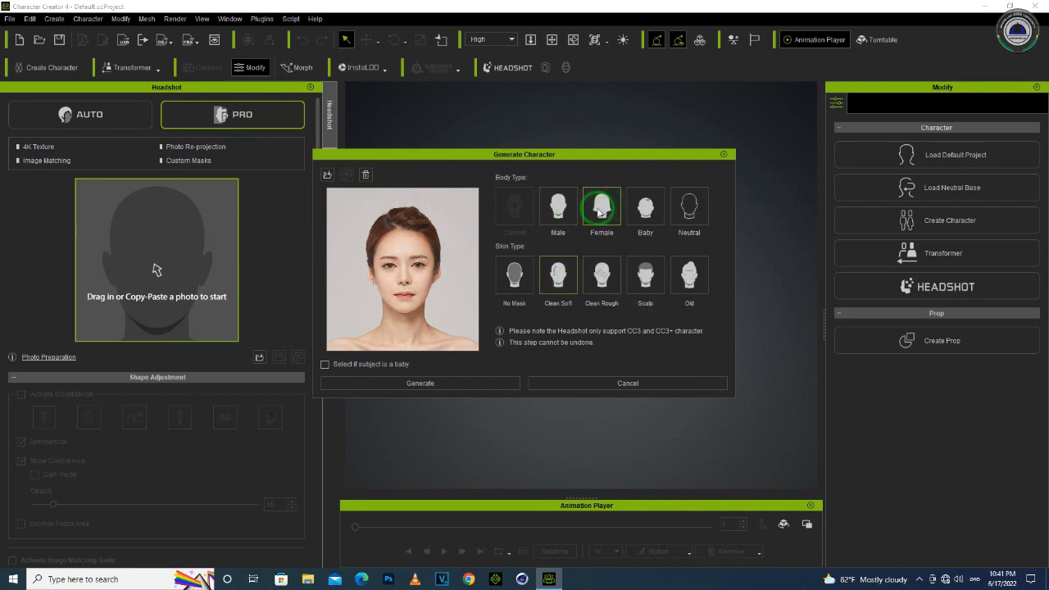
left_click(608, 278)
left_click(645, 278)
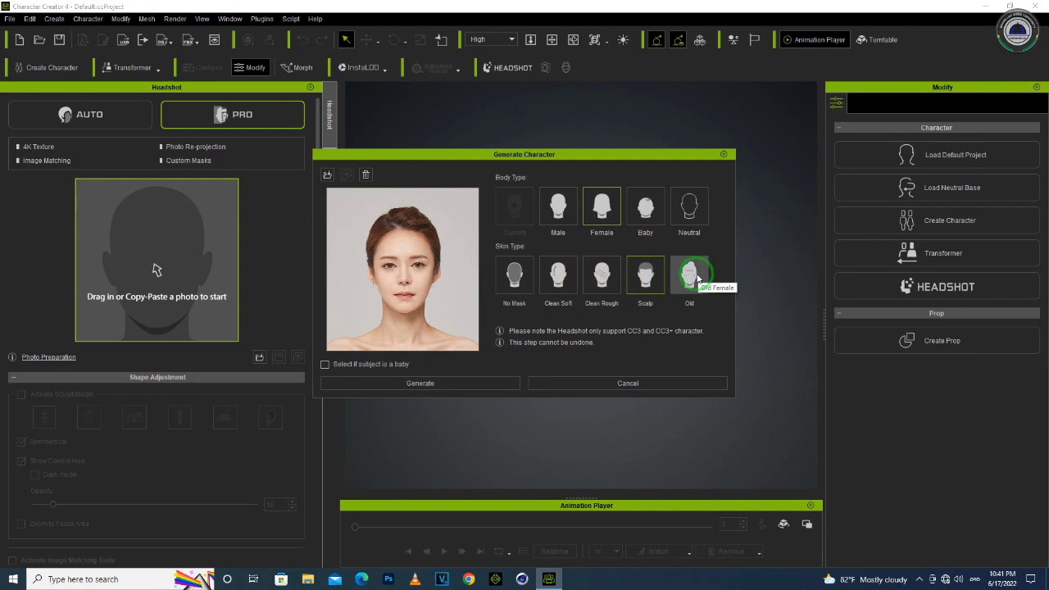
left_click(577, 281)
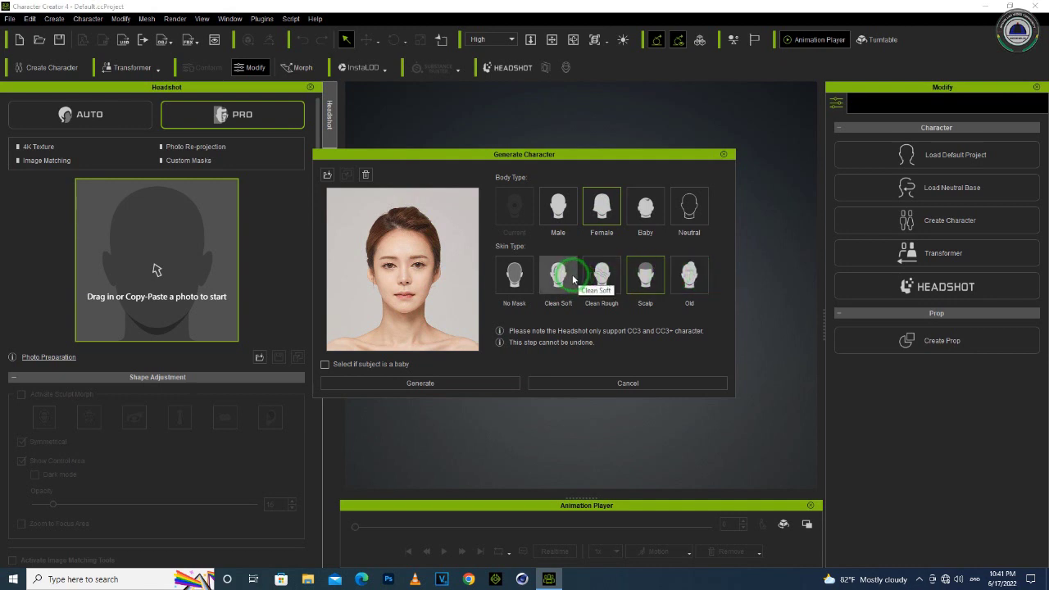
left_click(473, 383)
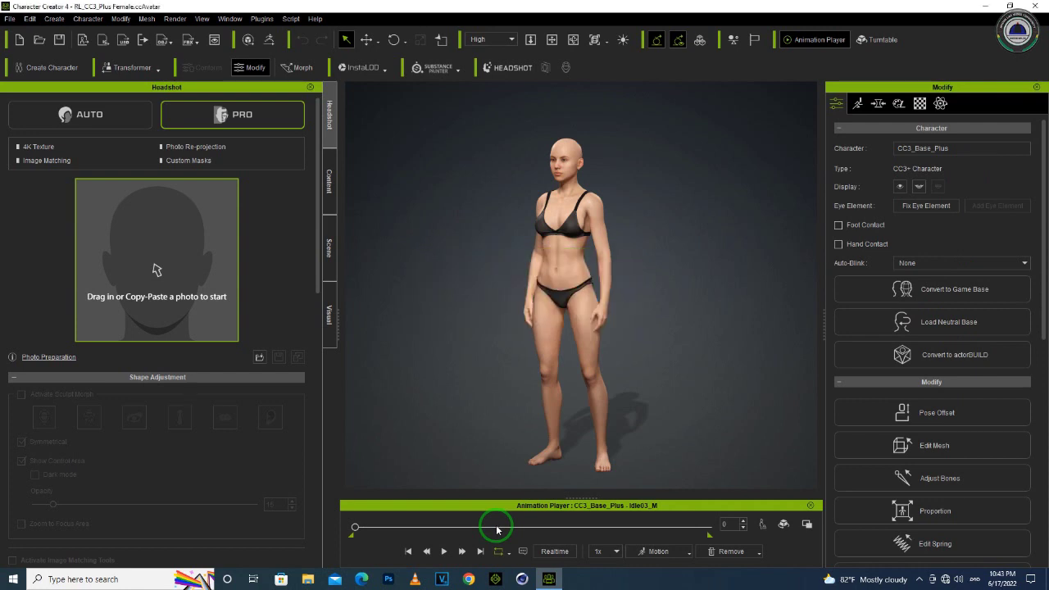
key("ctrl+v")
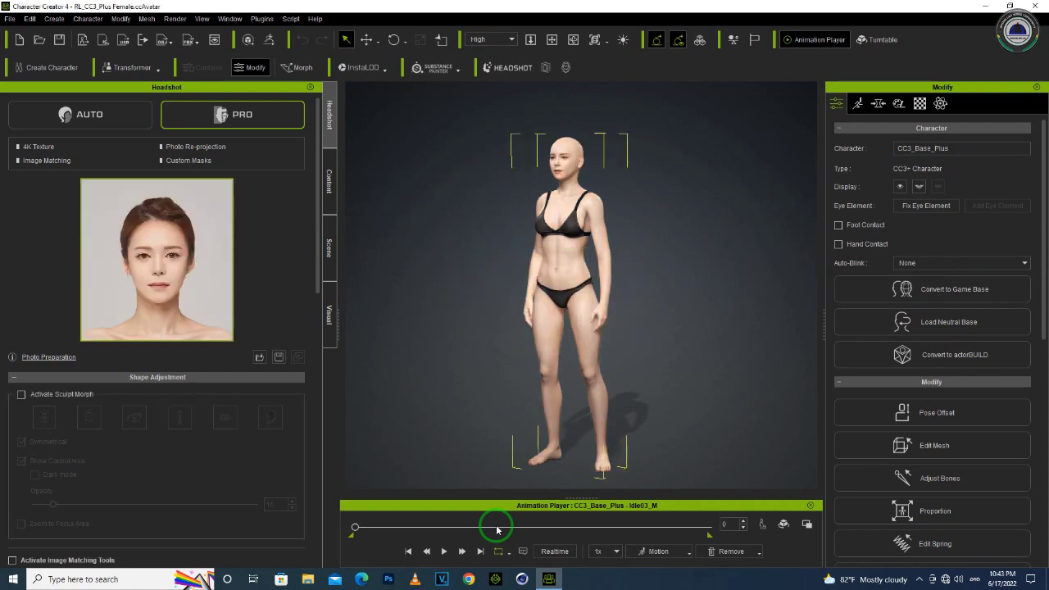
- Examine the generated character's face up close from the front and compare it with the source photo
scroll(570, 148, "up", 2)
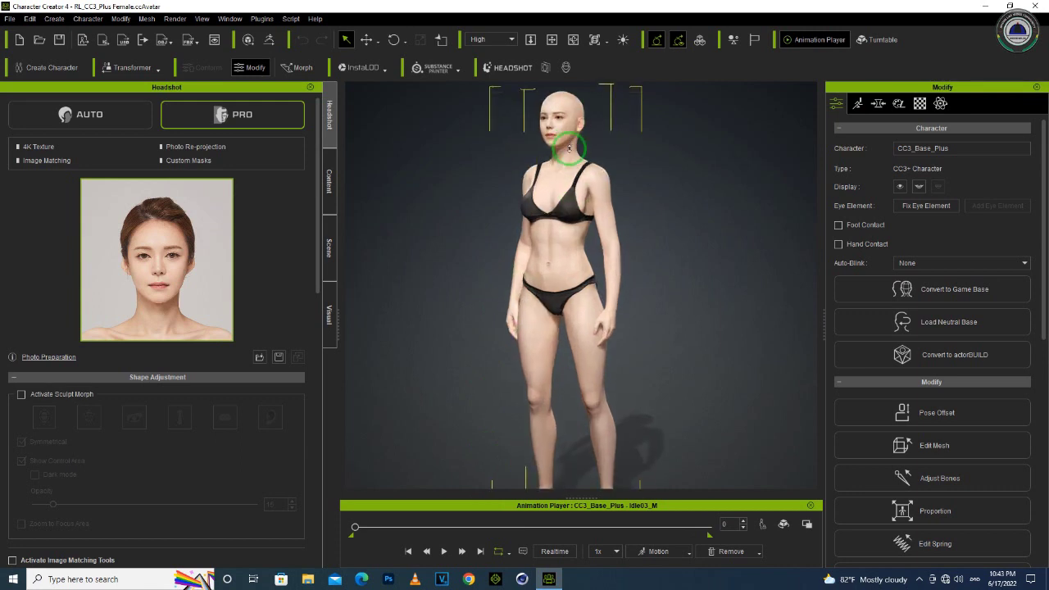
left_click(573, 41)
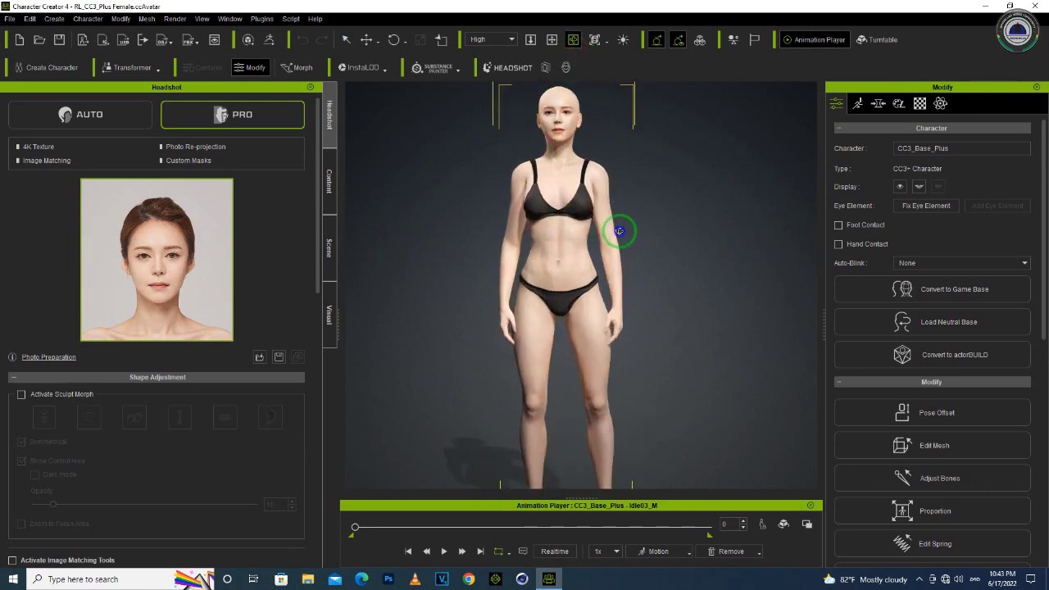
left_click(552, 39)
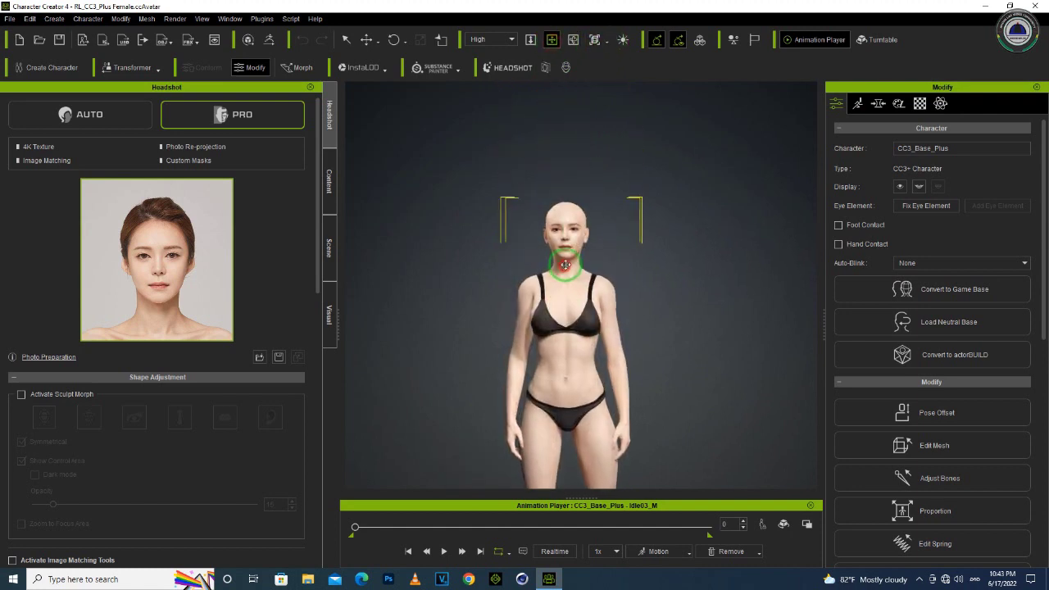
scroll(574, 187, "up", 5)
middle_click_drag(562, 170, 565, 285)
right_click_drag(564, 286, 525, 297)
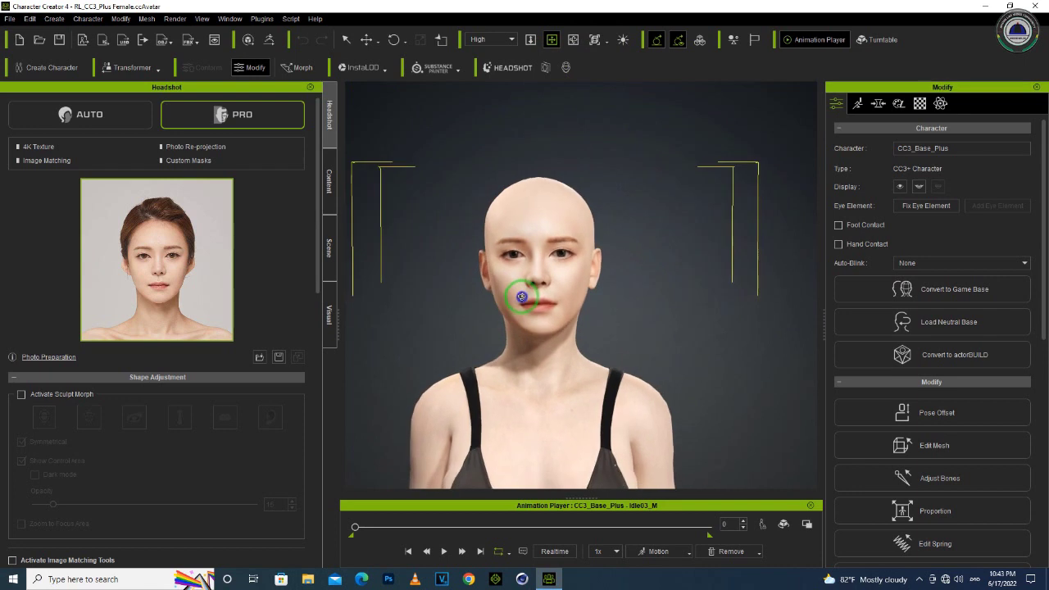
scroll(533, 267, "up", 2)
scroll(517, 257, "up", 5)
middle_click_drag(540, 276, 585, 292)
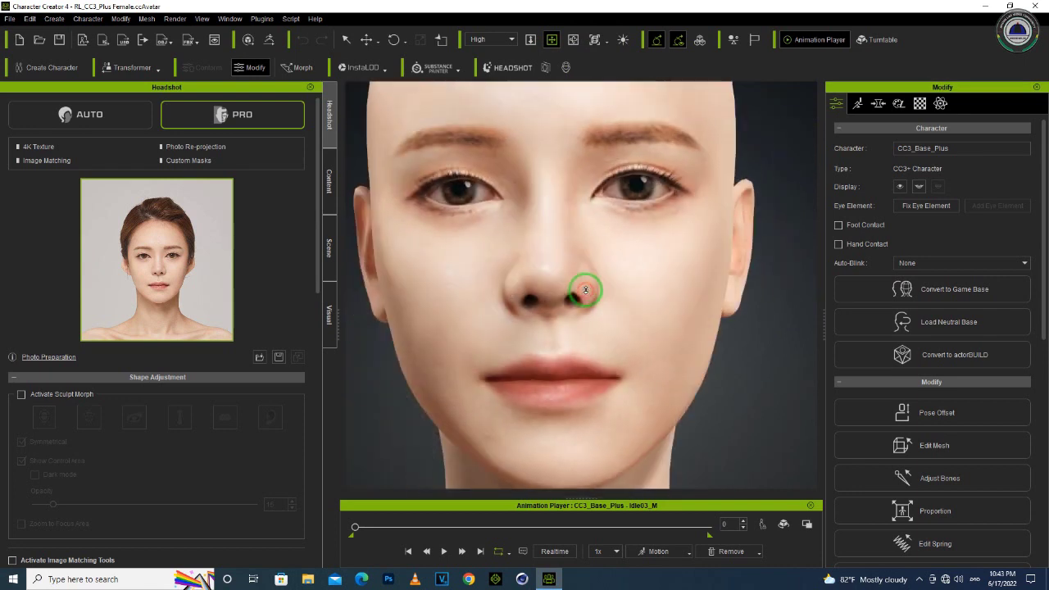
scroll(585, 291, "down", 4)
scroll(586, 292, "up", 2)
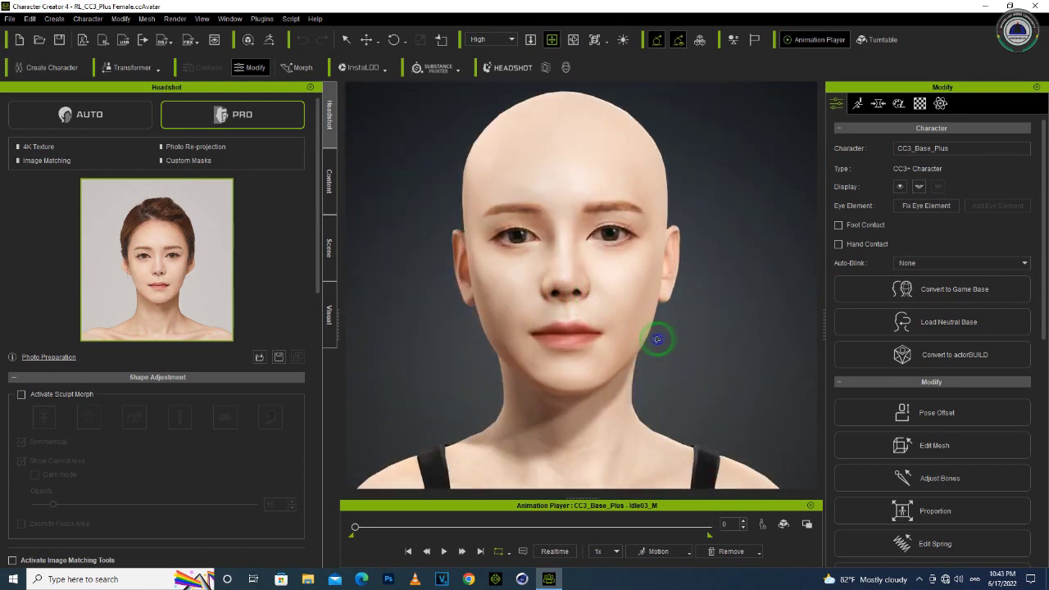
- Examine how the character's head, neck and upper body look together from slightly different angles
mouse_move(657, 339)
right_mouse_down()
mouse_move(281, 325)
mouse_move(667, 330)
right_mouse_up()
scroll(590, 292, "down", 5)
middle_click_drag(582, 288, 547, 227)
mouse_move(651, 345)
right_mouse_down()
mouse_move(351, 342)
mouse_move(663, 344)
right_mouse_up()
scroll(550, 368, "up", 3)
scroll(568, 213, "up", 3)
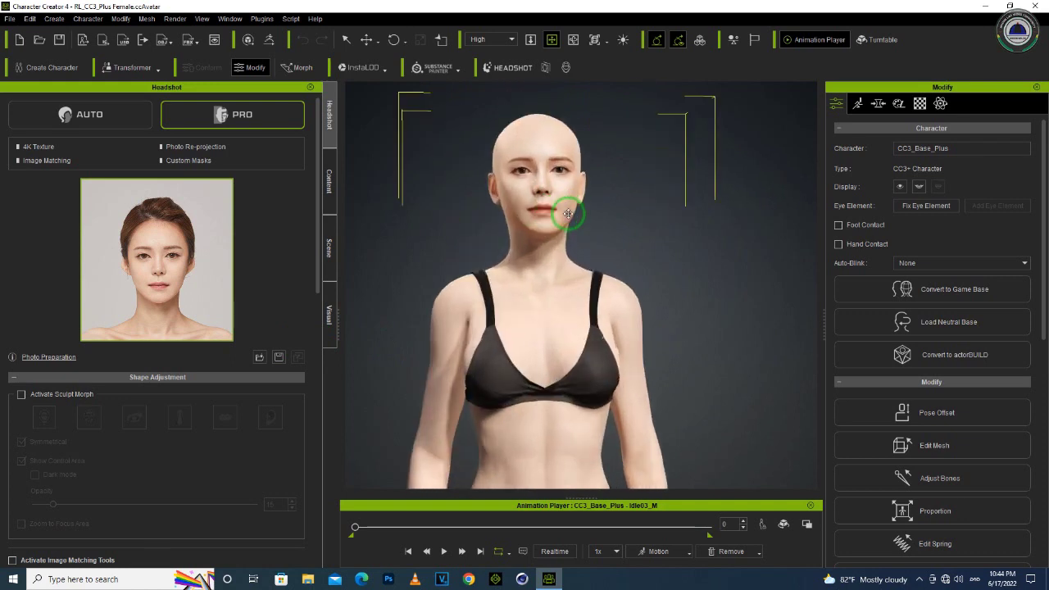
scroll(567, 213, "up", 2)
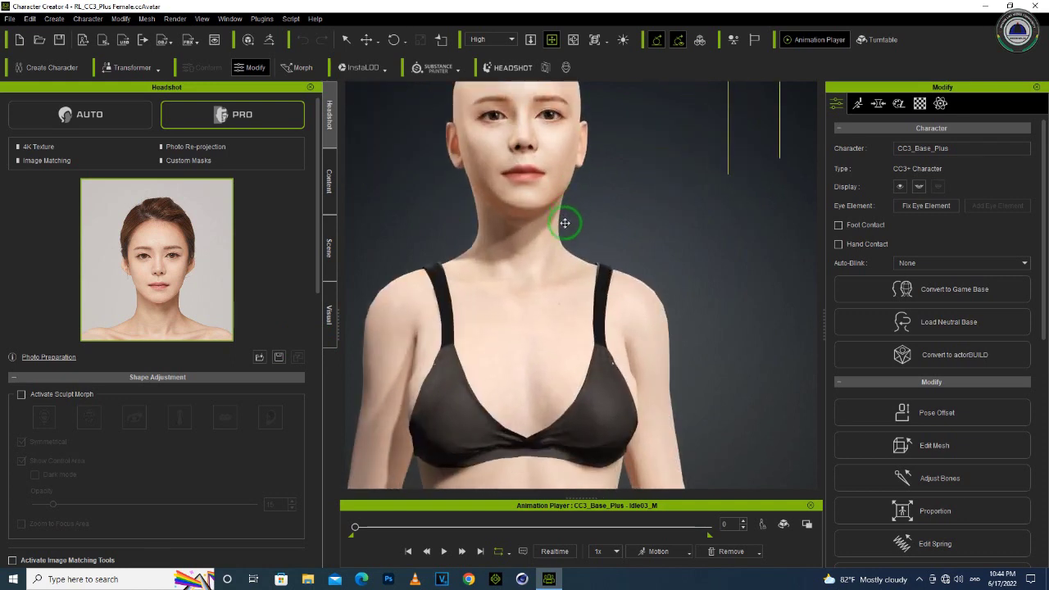
scroll(565, 211, "down", 1)
right_click_drag(647, 281, 585, 91)
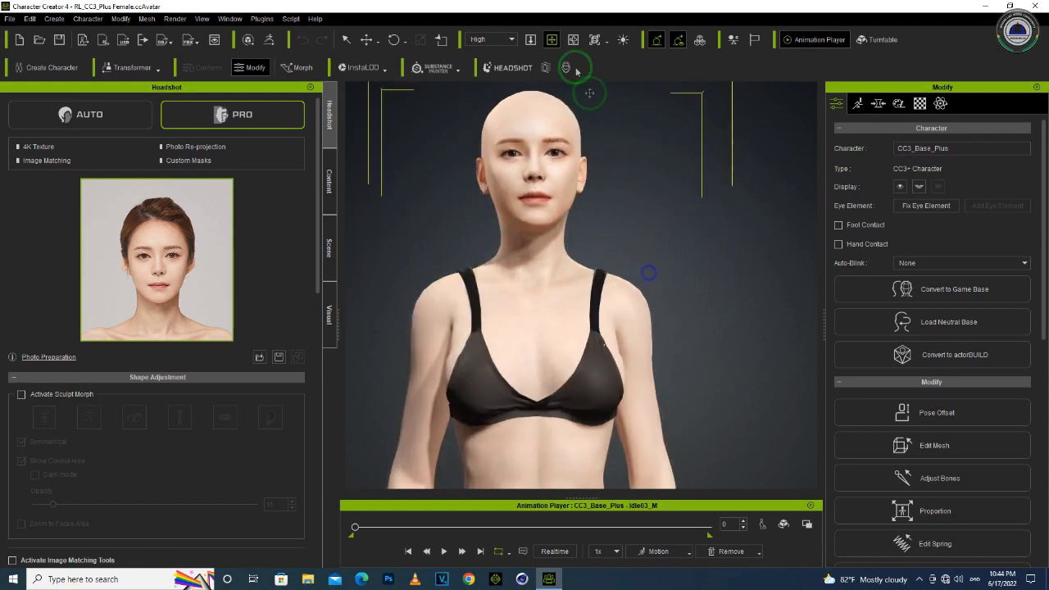
- Compare the character's skin with the auxiliary light on and off, leaving the light off
left_click(621, 41)
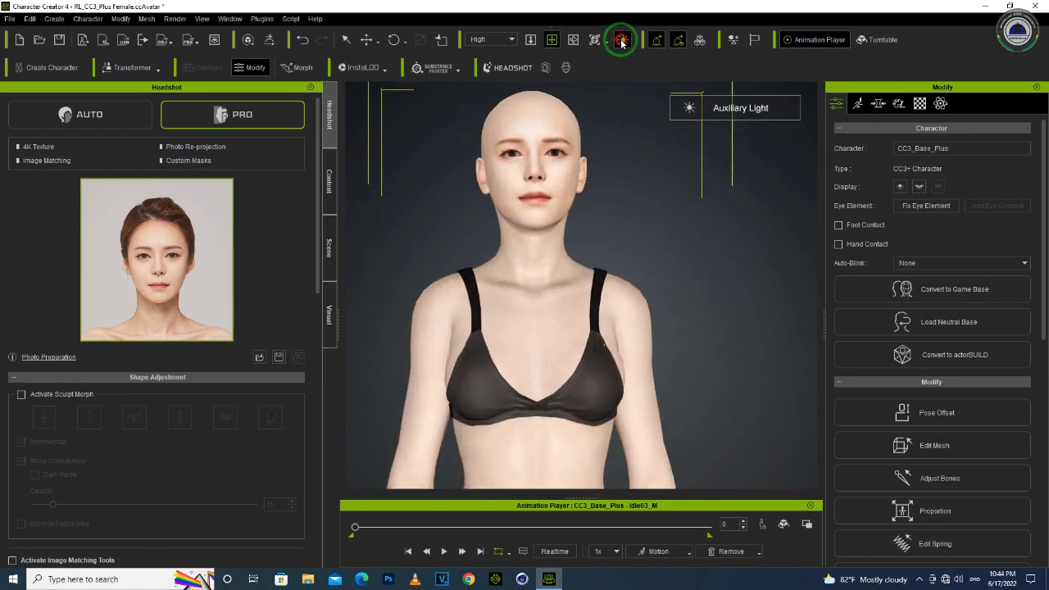
left_click(622, 41)
left_click(622, 41)
left_click(622, 41)
- Select the Std_Skin_Head material and bring up its material settings
left_click(919, 103)
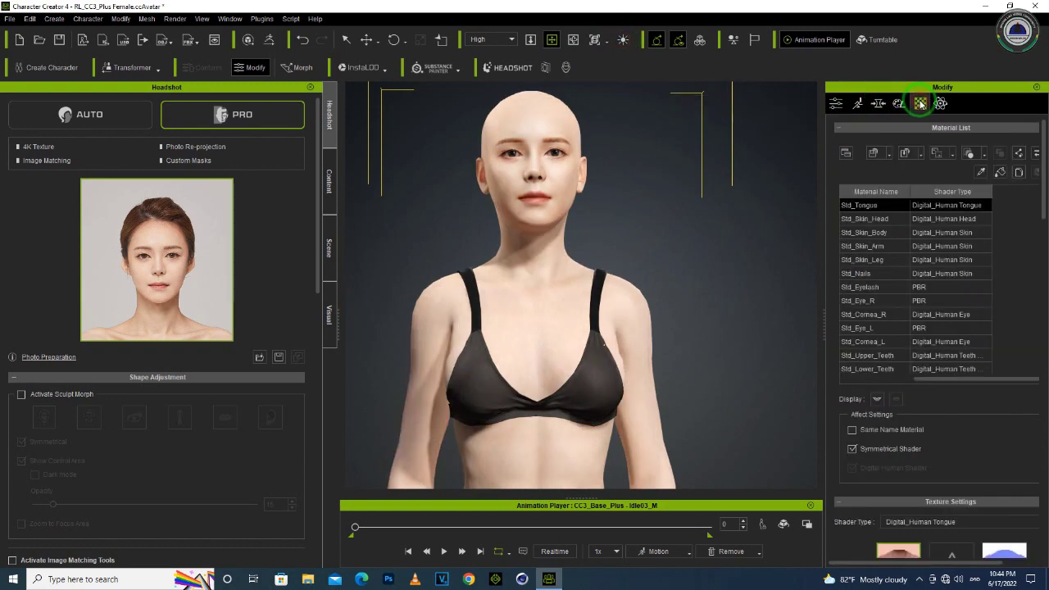
left_click(873, 220)
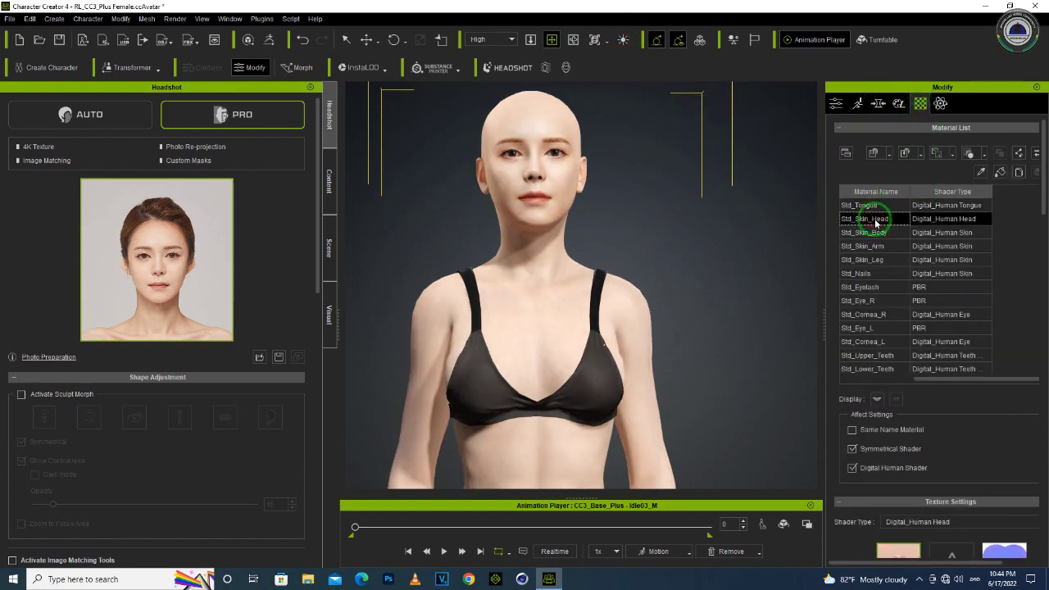
scroll(891, 438, "down", 4)
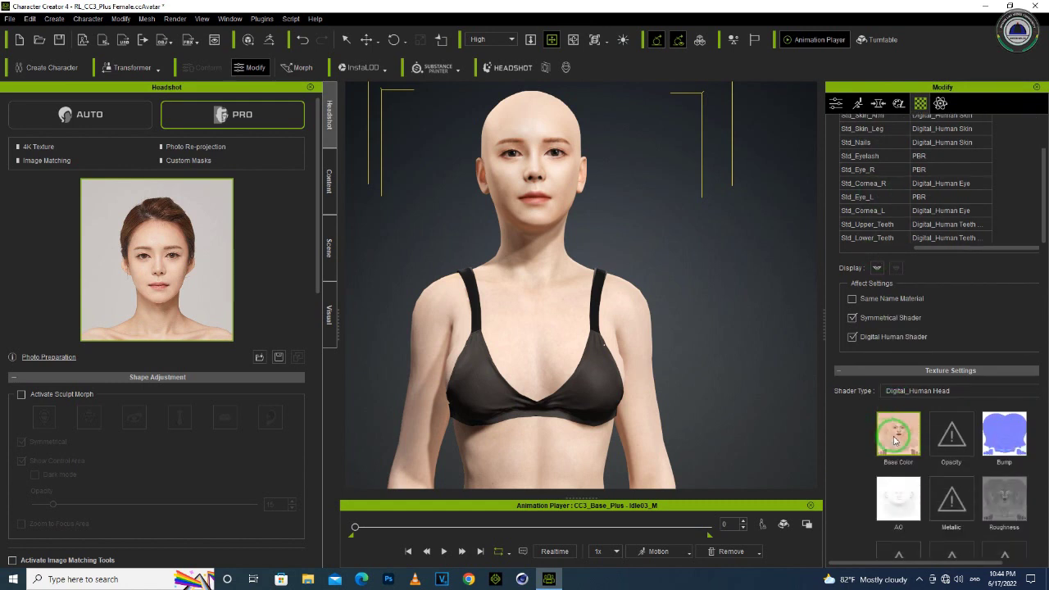
scroll(911, 313, "down", 5)
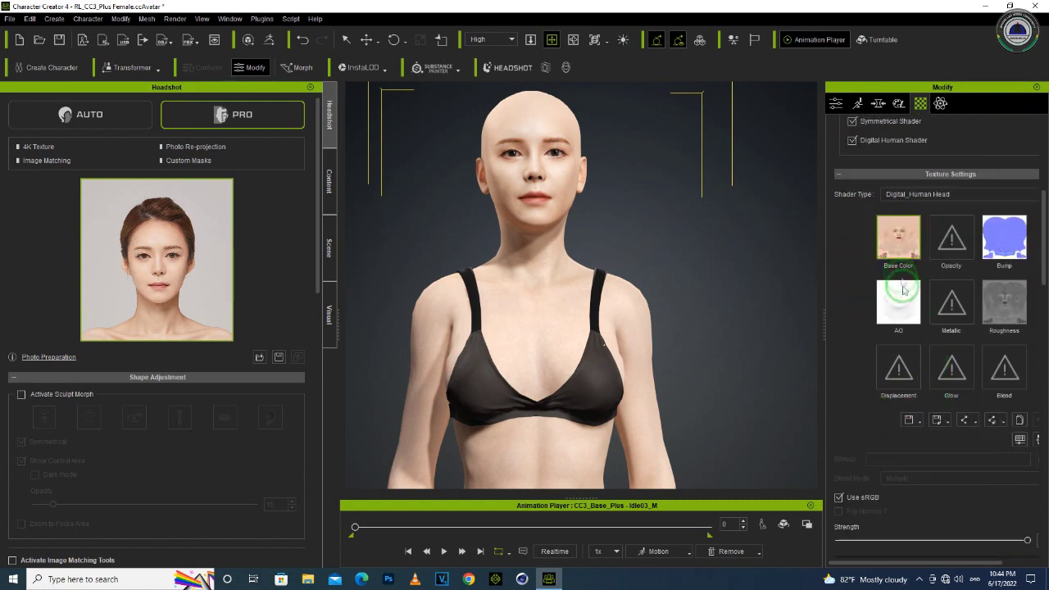
mouse_move(1026, 376)
left_mouse_down()
mouse_move(896, 377)
mouse_move(1044, 379)
left_mouse_up()
left_click_drag(903, 562, 981, 556)
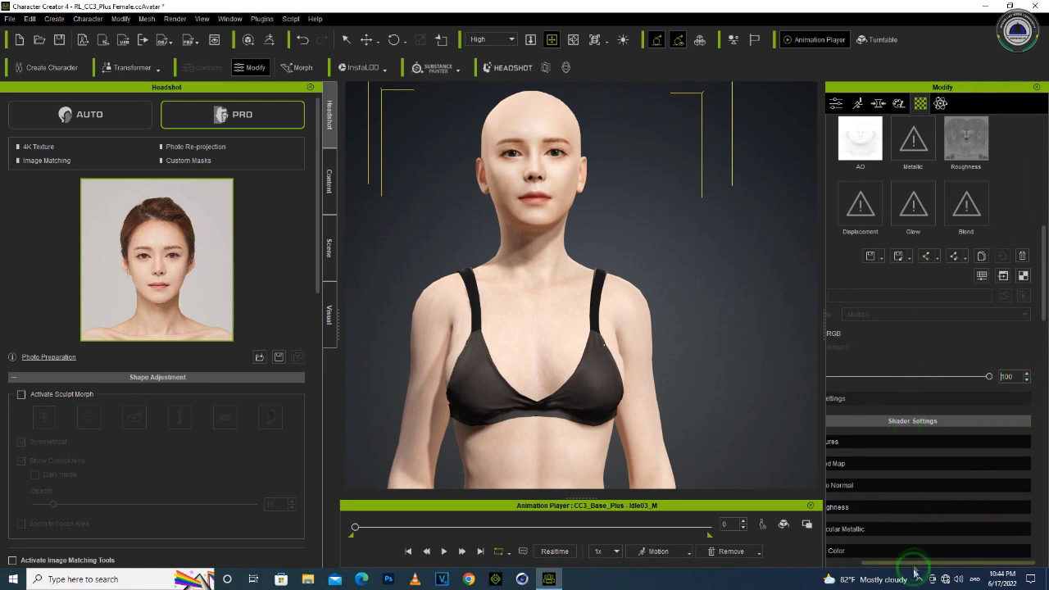
left_click_drag(932, 562, 893, 562)
scroll(932, 424, "down", 4)
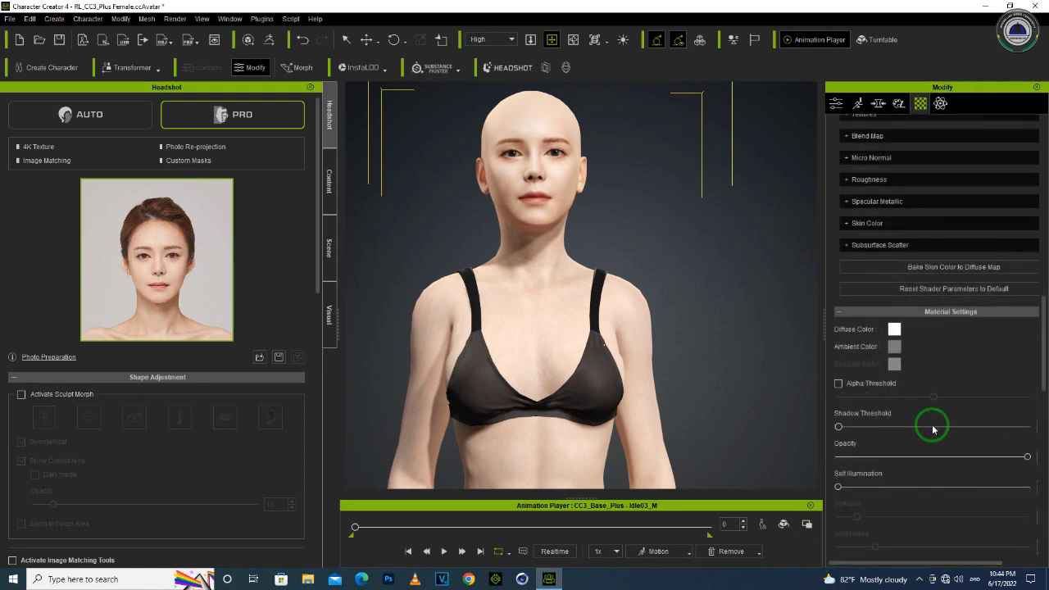
- Set the head skin material's diffuse color to a pale greenish white, about #edfaea, to blend the face with the body
left_click(894, 329)
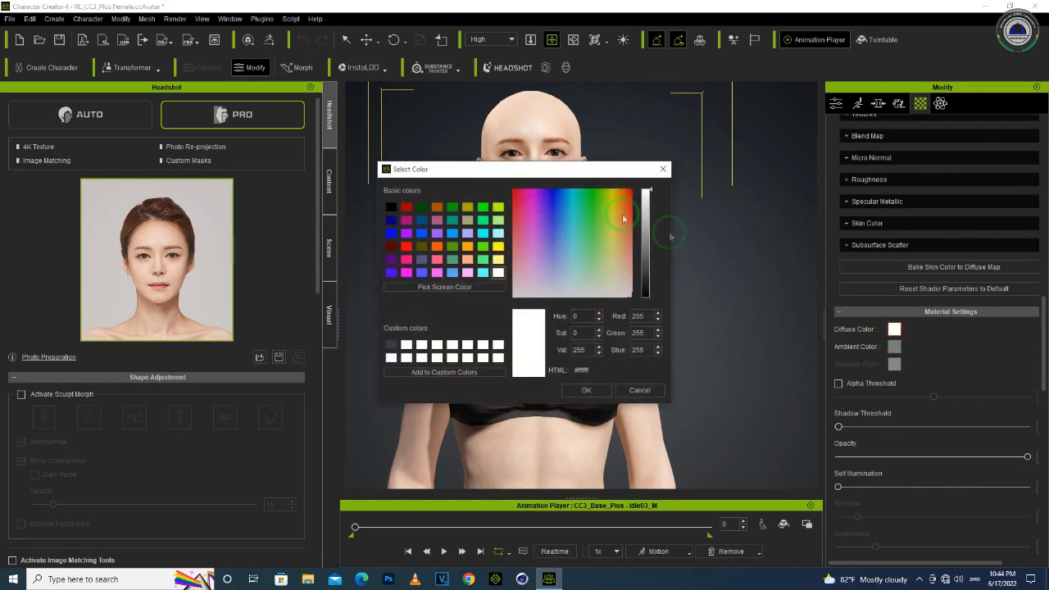
left_click_drag(573, 172, 531, 280)
left_click(567, 325)
left_click_drag(566, 358, 553, 399)
left_click(605, 305)
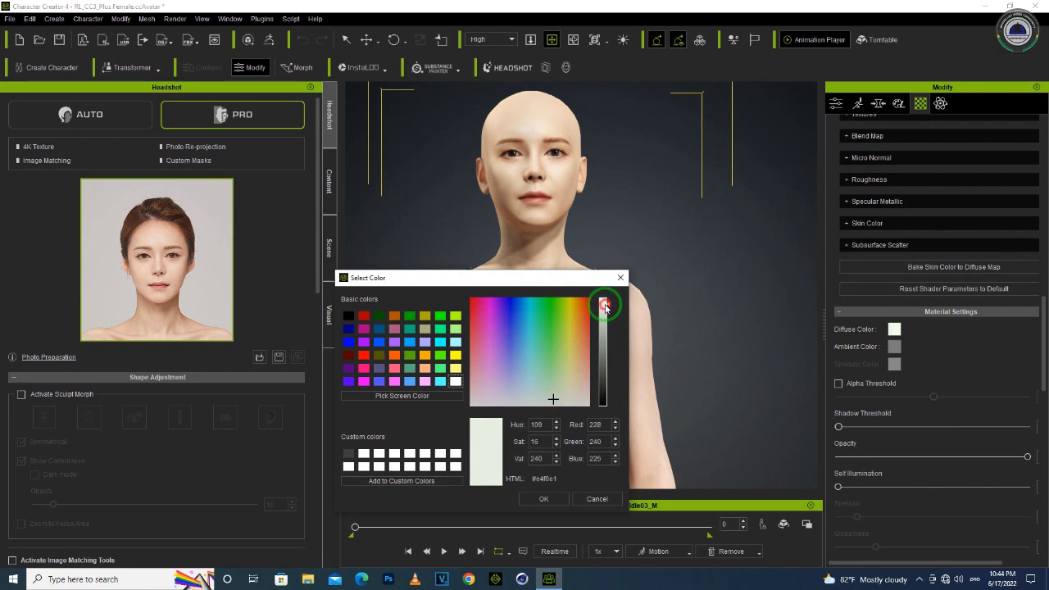
left_click_drag(569, 278, 835, 304)
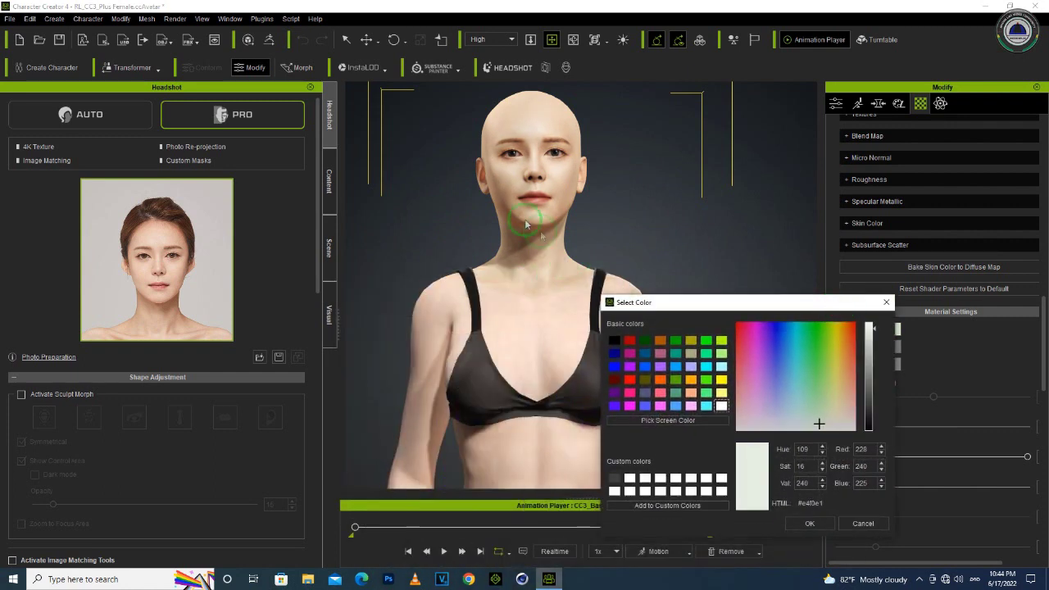
left_click(870, 340)
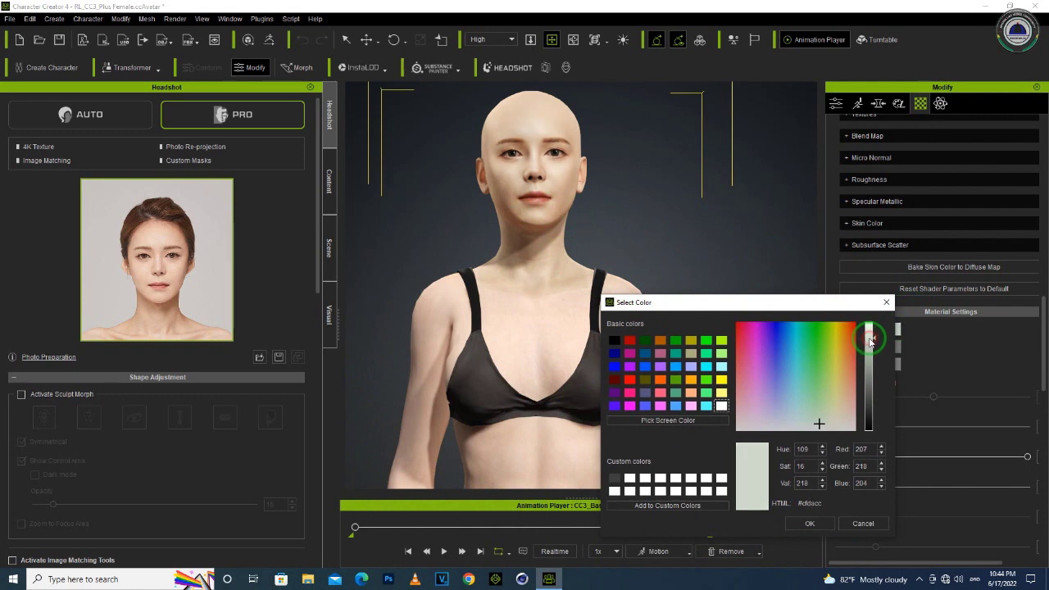
mouse_move(871, 340)
left_mouse_down()
mouse_move(870, 409)
mouse_move(873, 328)
left_mouse_up()
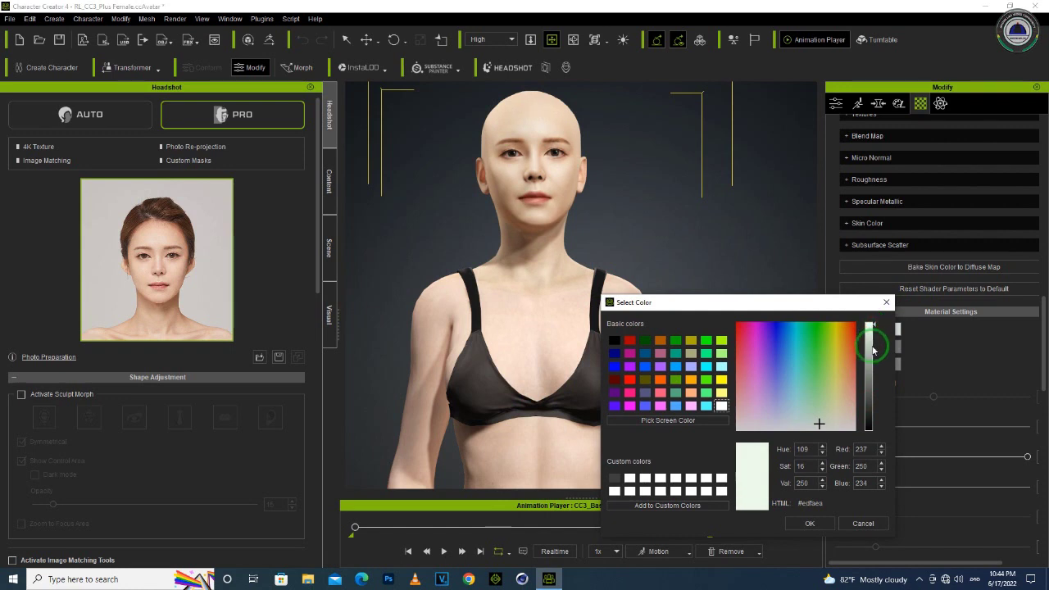
left_click(807, 522)
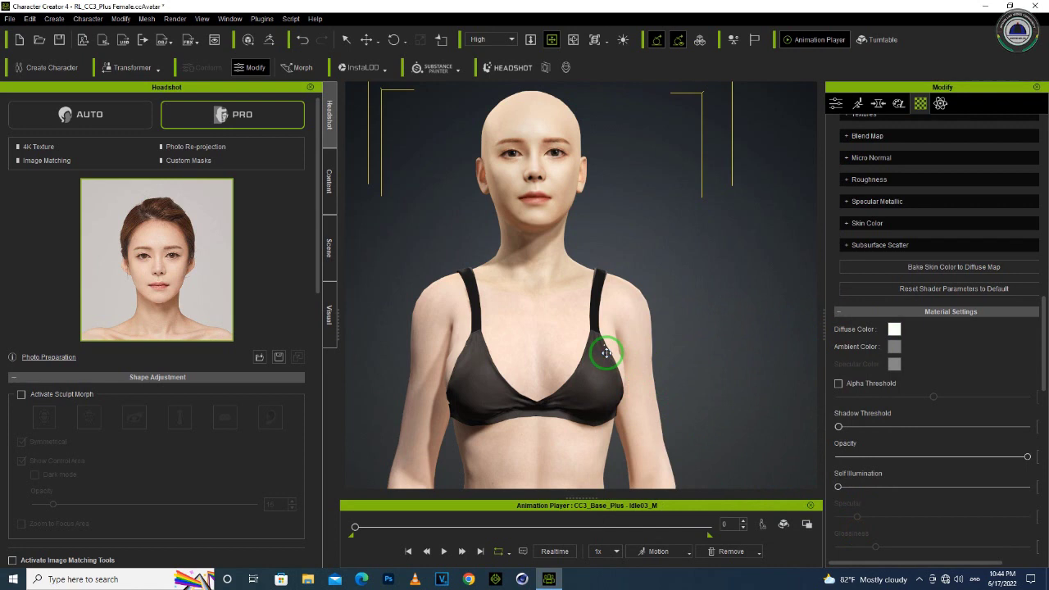
- Examine the skin color match between the character's head and full body from several angles and distances
scroll(606, 353, "down", 1)
right_click_drag(631, 344, 423, 344)
right_click_drag(577, 353, 770, 366)
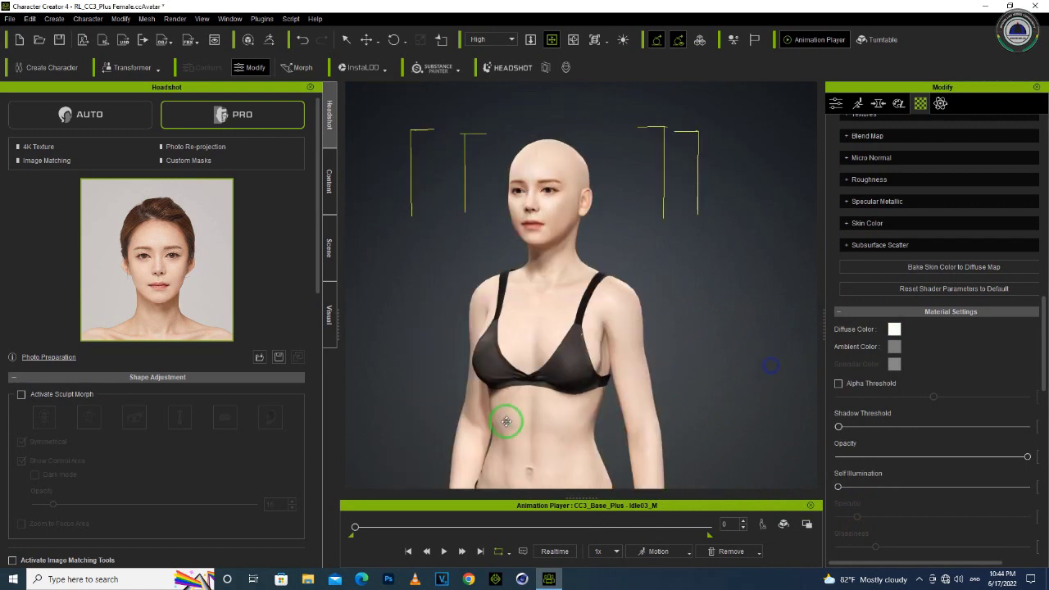
middle_click_drag(506, 421, 525, 312)
scroll(579, 333, "down", 3)
right_click_drag(506, 355, 663, 350)
left_click_drag(659, 350, 554, 248)
scroll(571, 235, "up", 3)
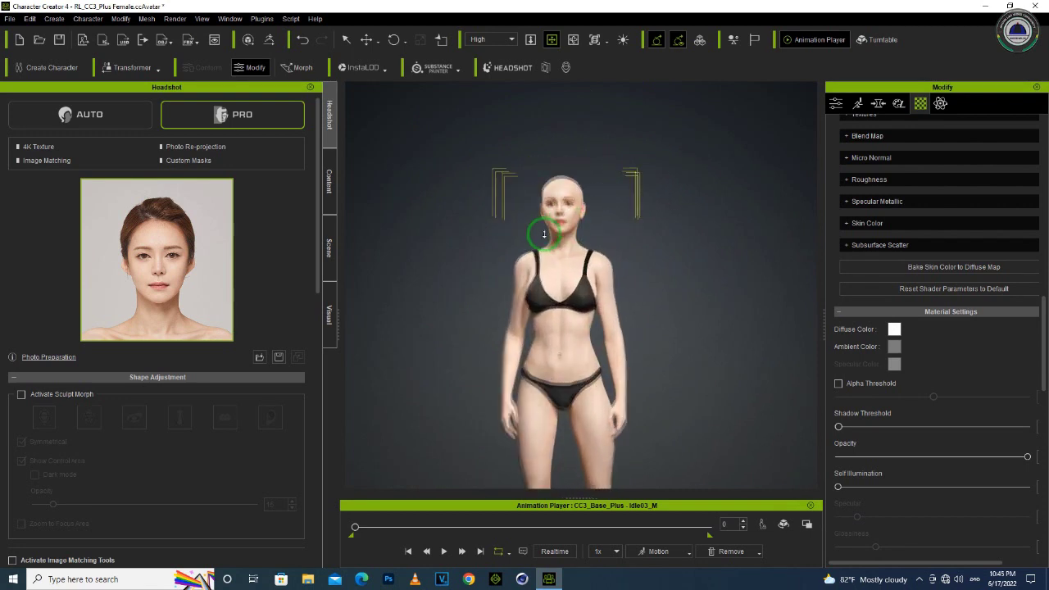
scroll(486, 222, "up", 2)
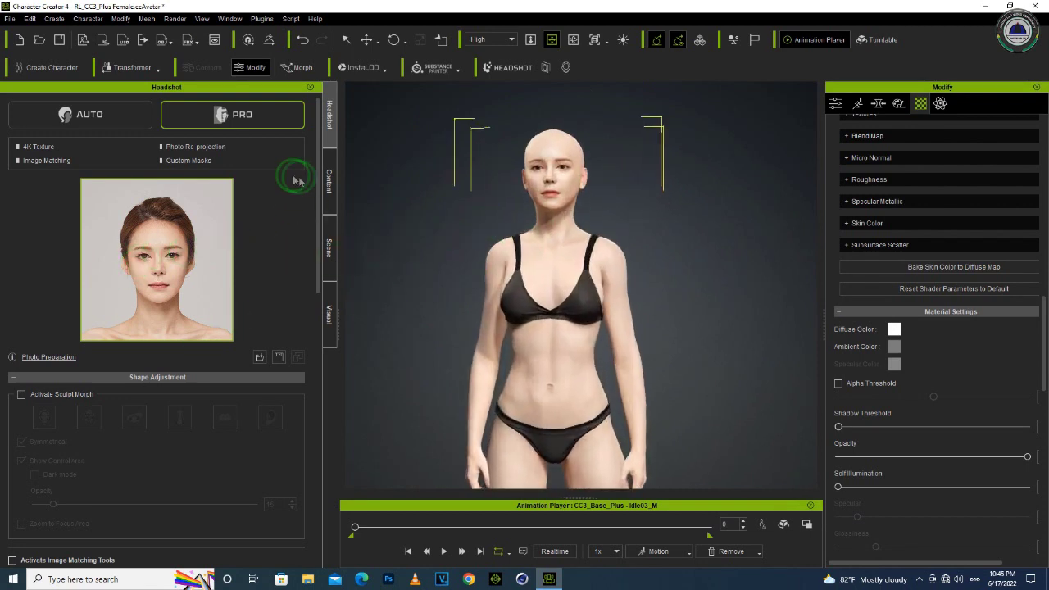
- Bring up the custom hair collection in the content library
left_click(325, 182)
mouse_move(533, 213)
right_mouse_down()
mouse_move(618, 229)
mouse_move(536, 209)
right_mouse_up()
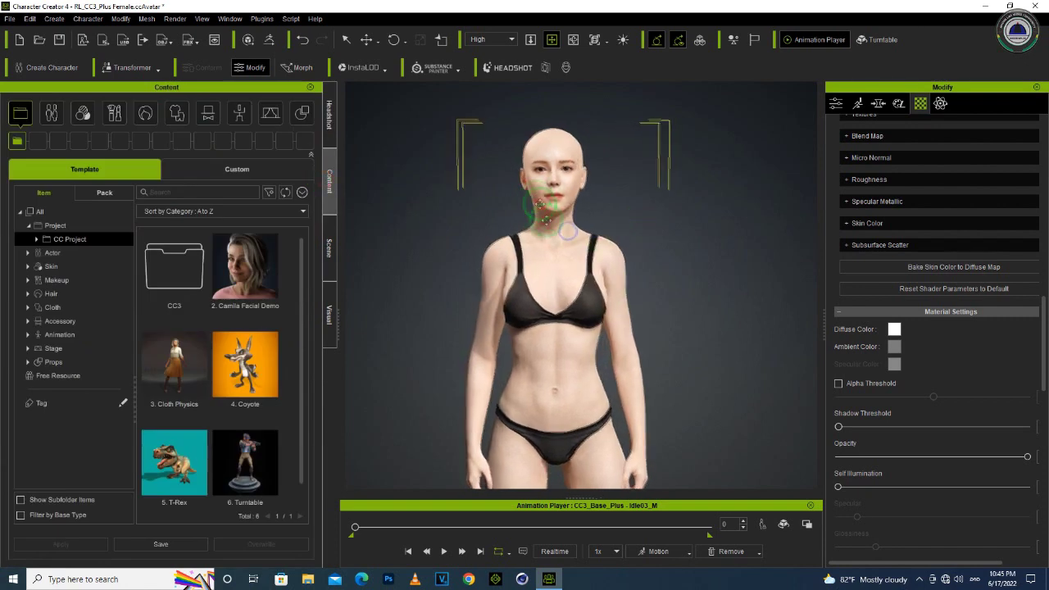
middle_click_drag(537, 209, 555, 239)
scroll(555, 236, "up", 3)
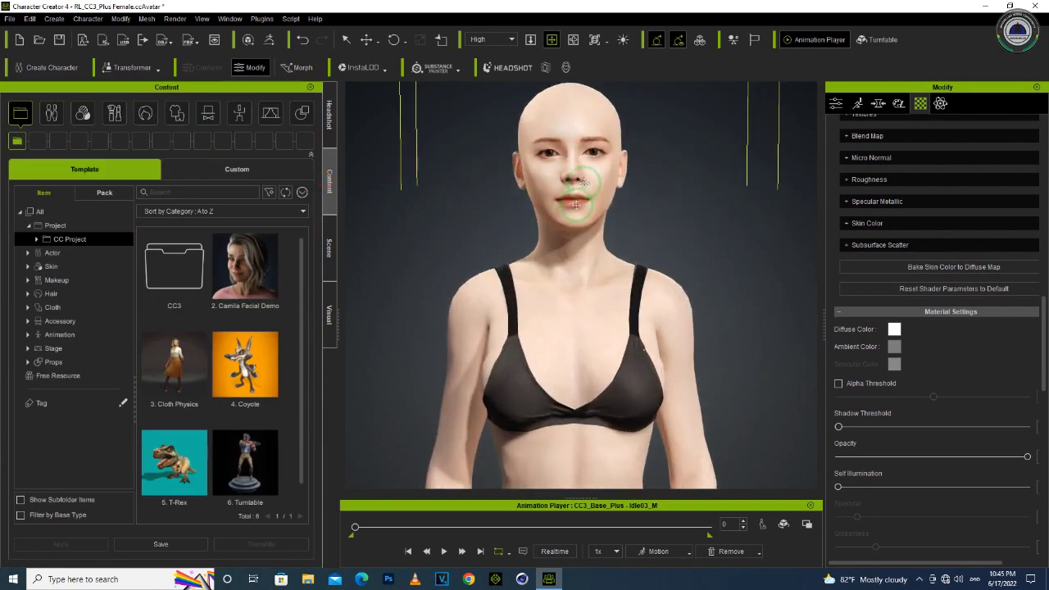
middle_click_drag(580, 182, 593, 194)
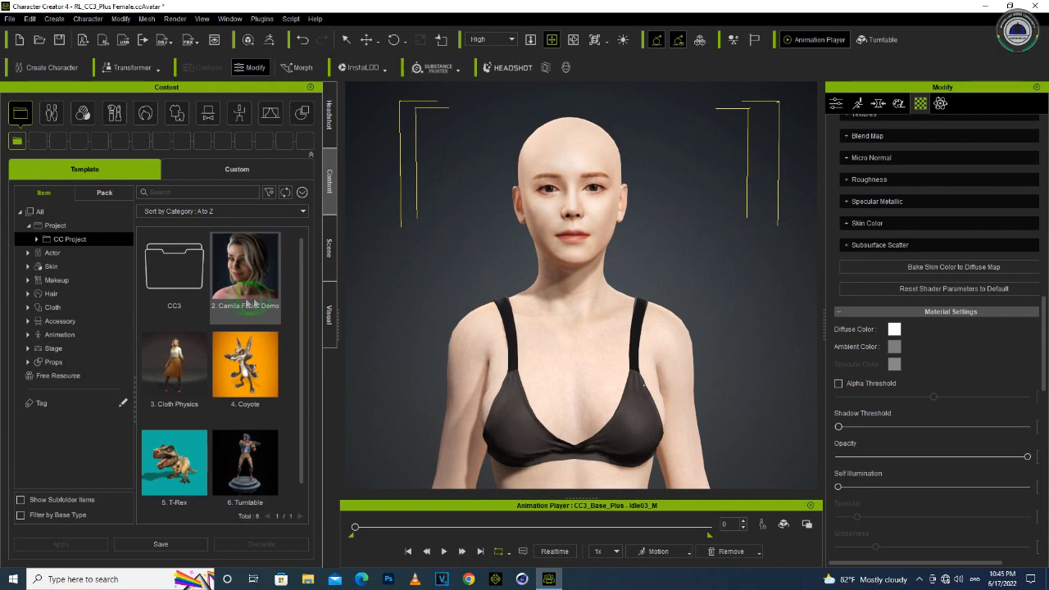
scroll(614, 279, "down", 3)
scroll(585, 251, "up", 6)
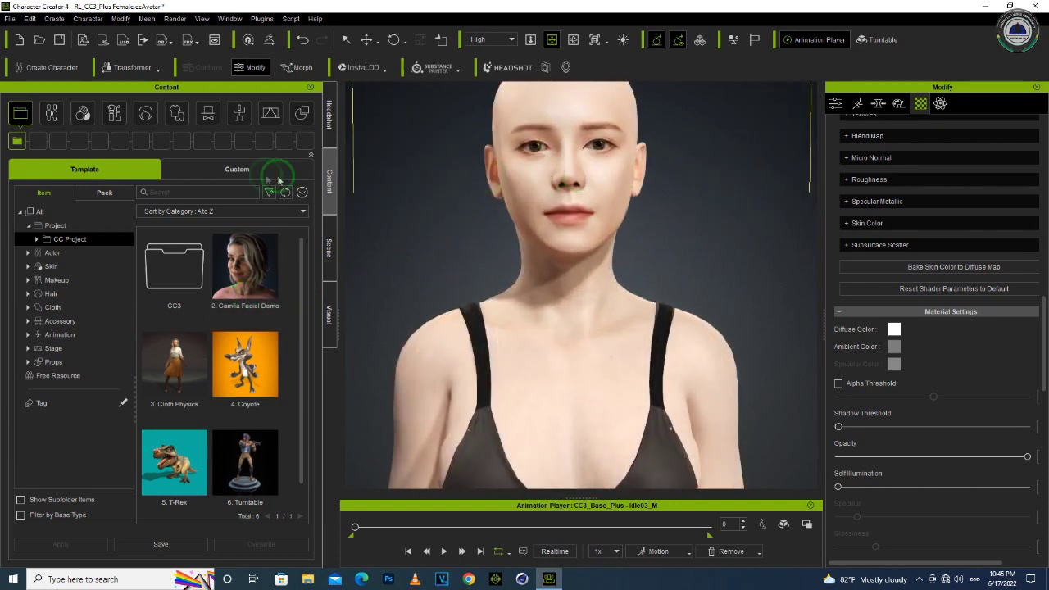
left_click(148, 114)
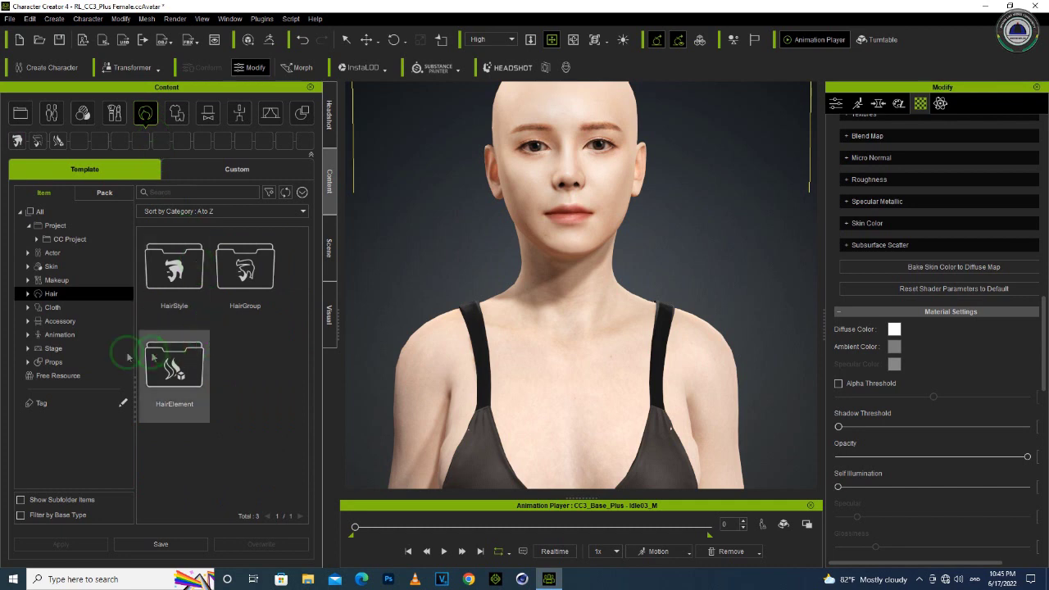
left_click(226, 191)
left_click(233, 170)
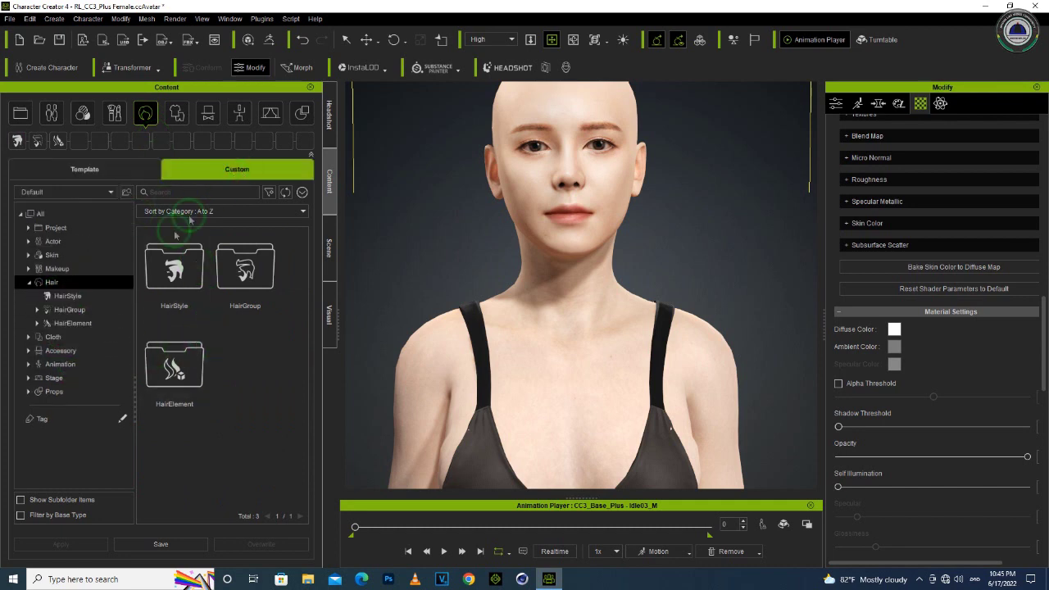
- Look through the custom HairGroup packs: Conforming Hair Vol. 1 and 2, Hair Builder, HairForLife_serie02 and Prime Hairstyles
left_click(51, 308)
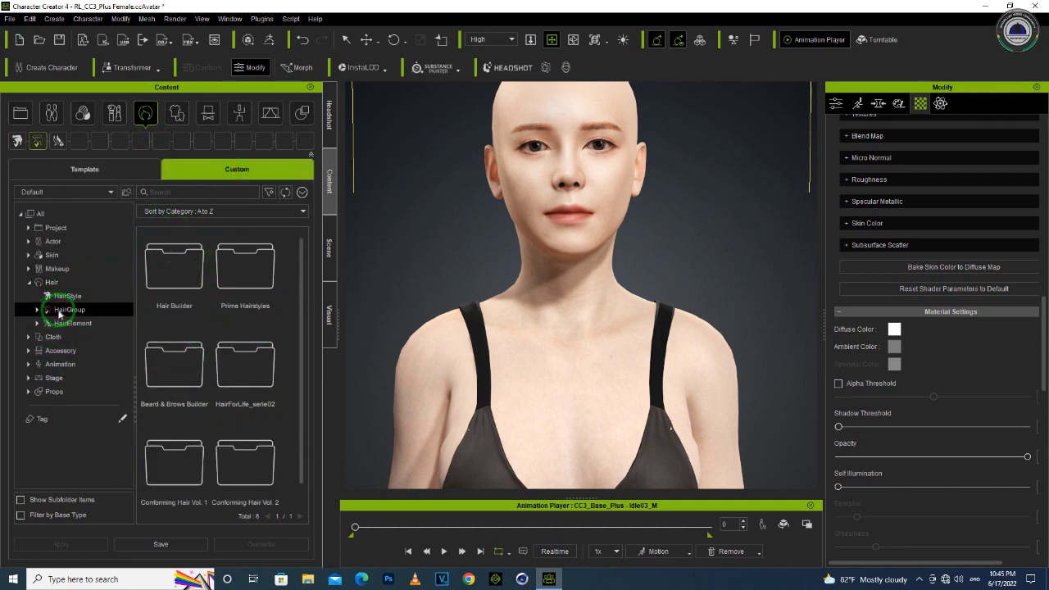
left_click(37, 310)
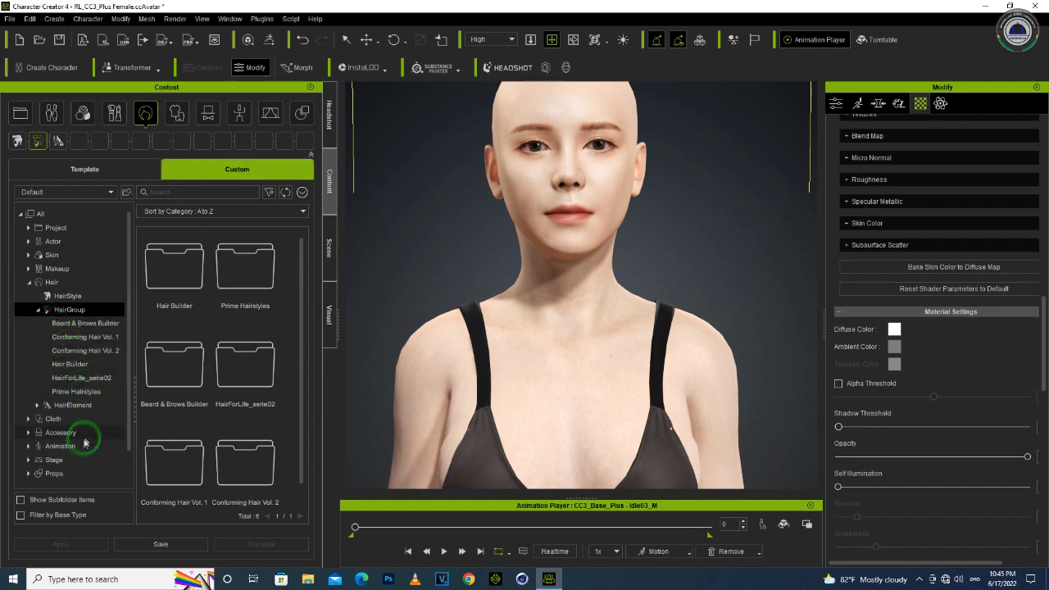
left_click(90, 340)
left_click(86, 350)
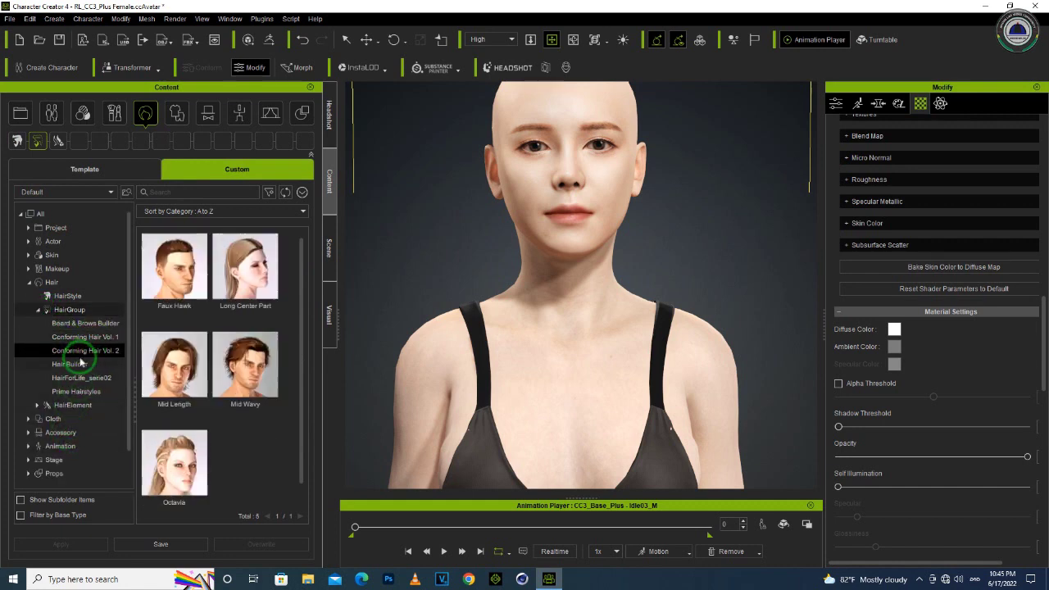
left_click(75, 365)
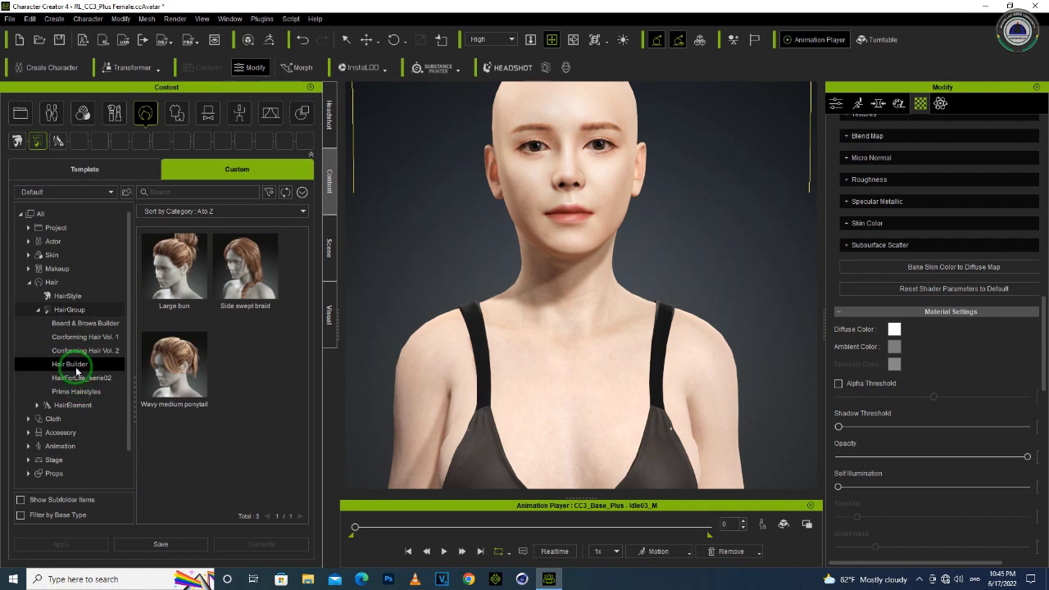
left_click(78, 377)
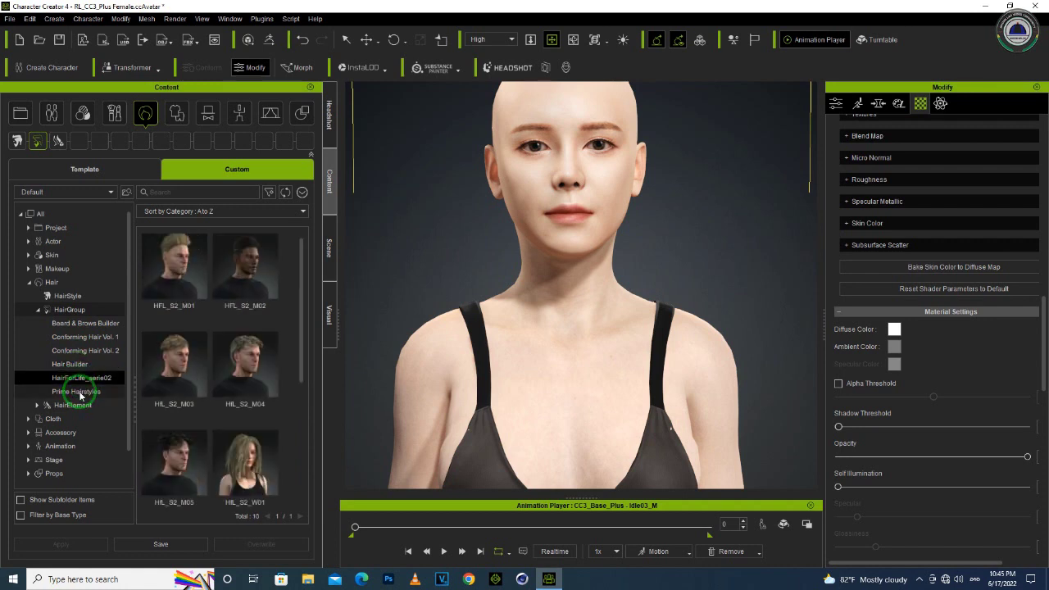
left_click(79, 394)
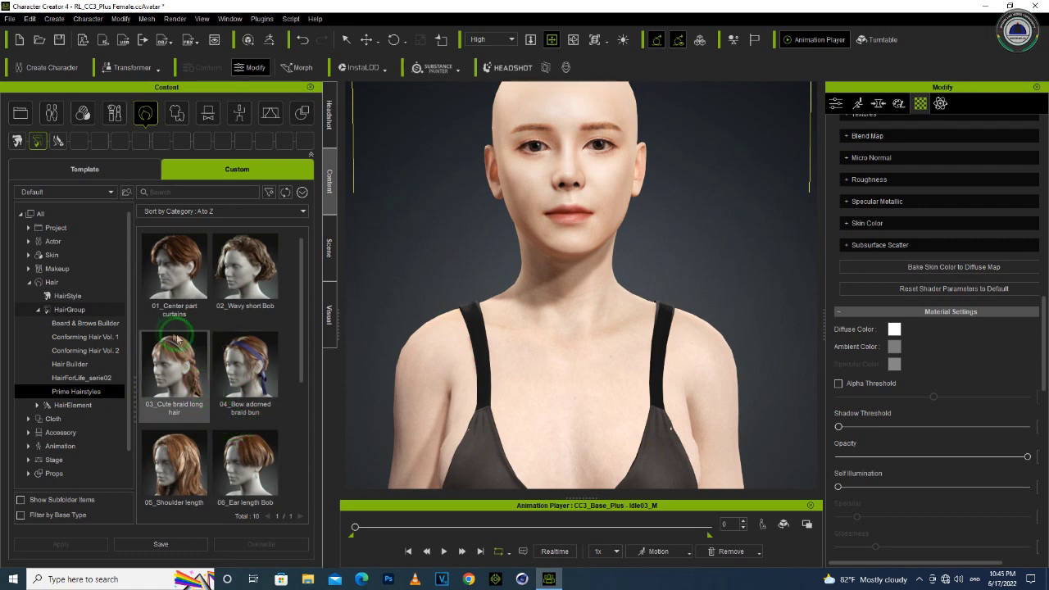
- Examine the eyebrow presets in the custom Beard & Brows Builder pack and return to the Hair category overview
left_click(37, 405)
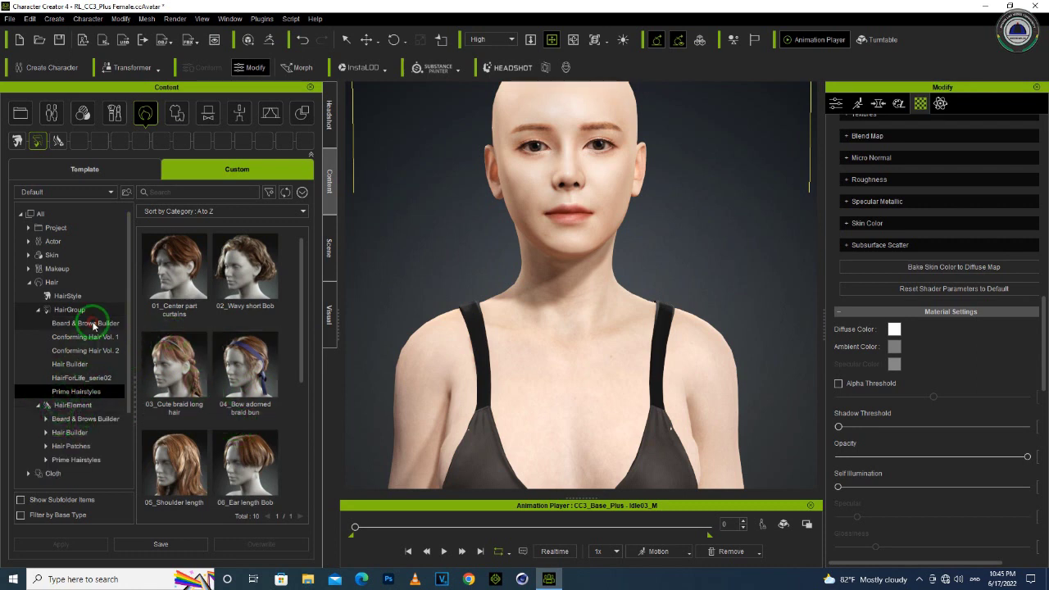
left_click(84, 323)
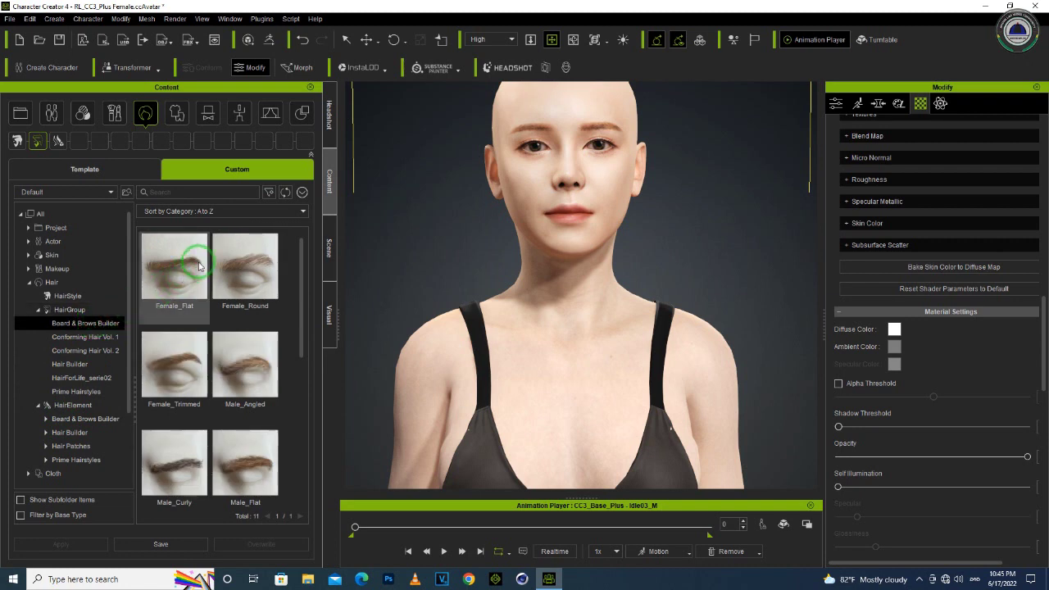
left_click(51, 281)
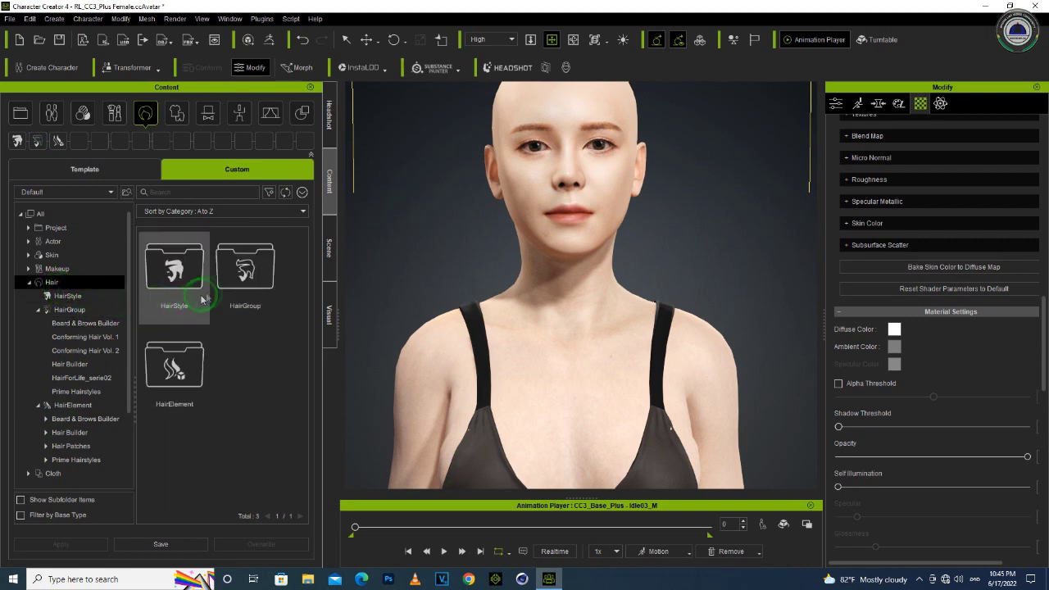
left_click(72, 297)
left_click(81, 311)
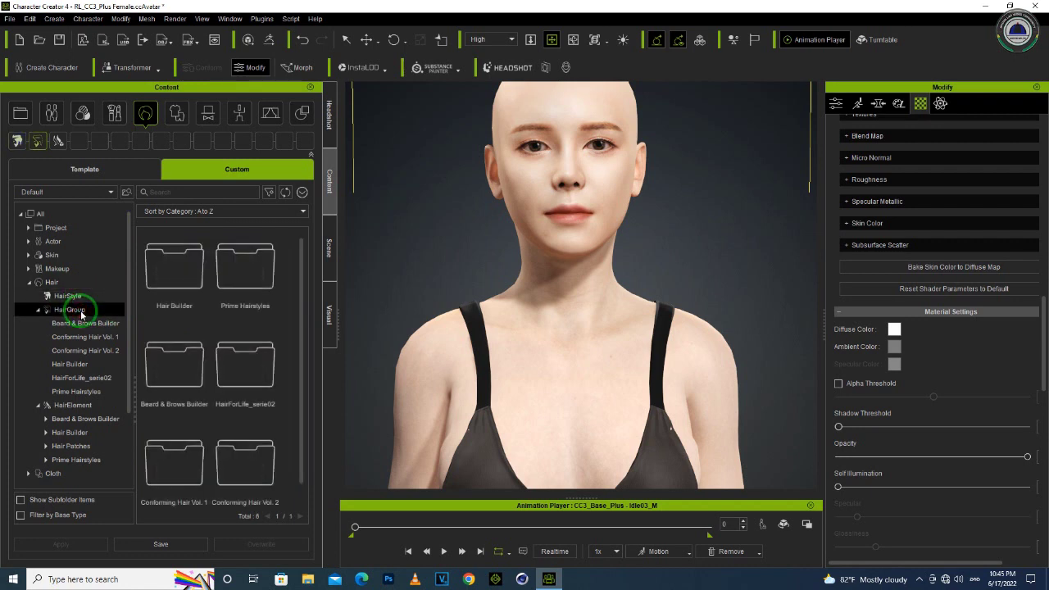
left_click(82, 324)
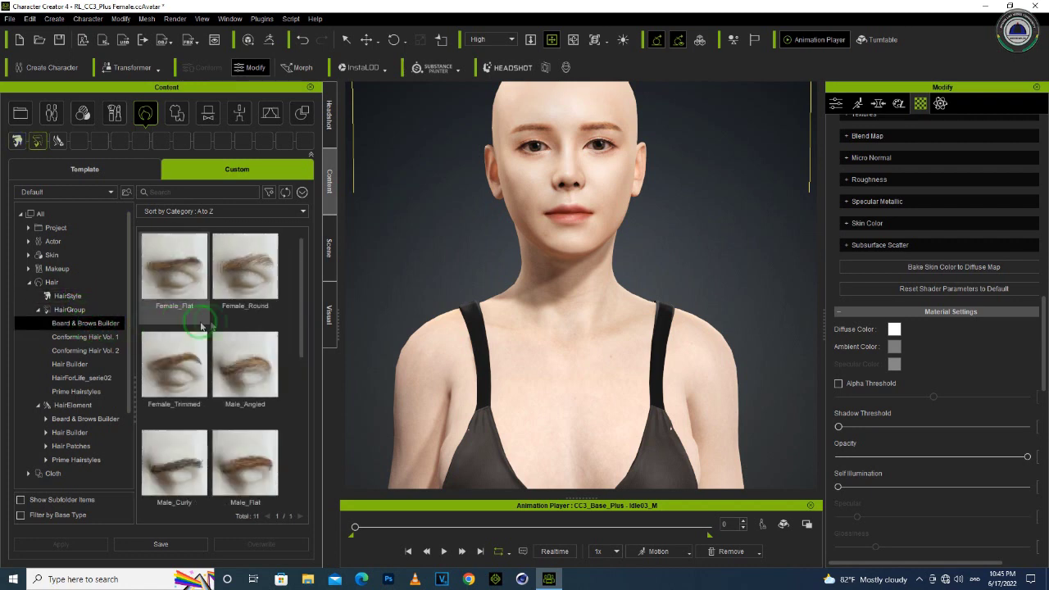
scroll(221, 323, "down", 2)
left_click(59, 281)
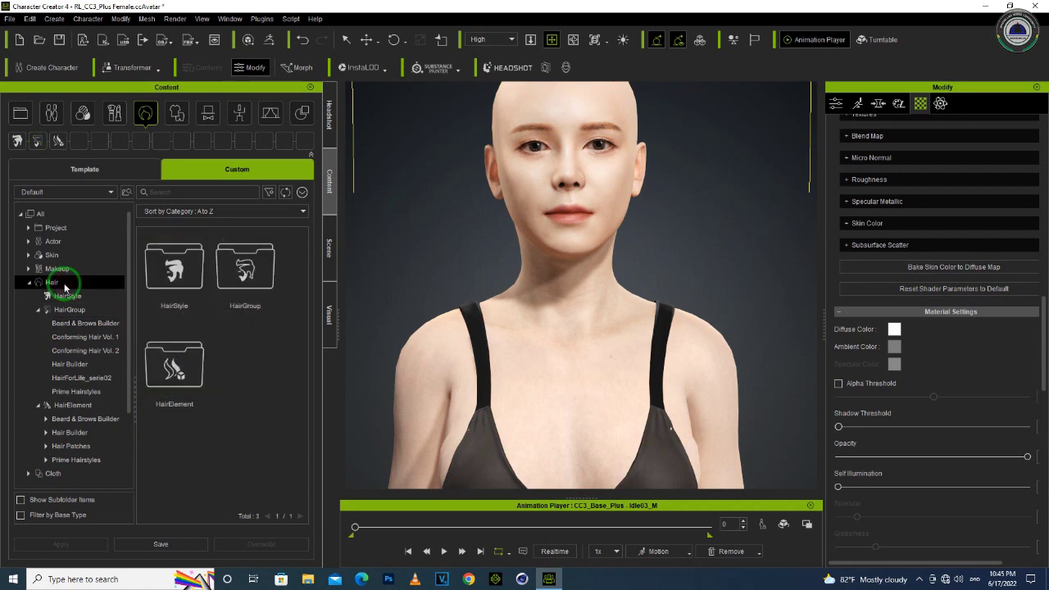
- Look through the template hair content, covering HairStyle and the HairGroup's Beard, Eyebrows, Hair and Stylized folders
left_click(105, 173)
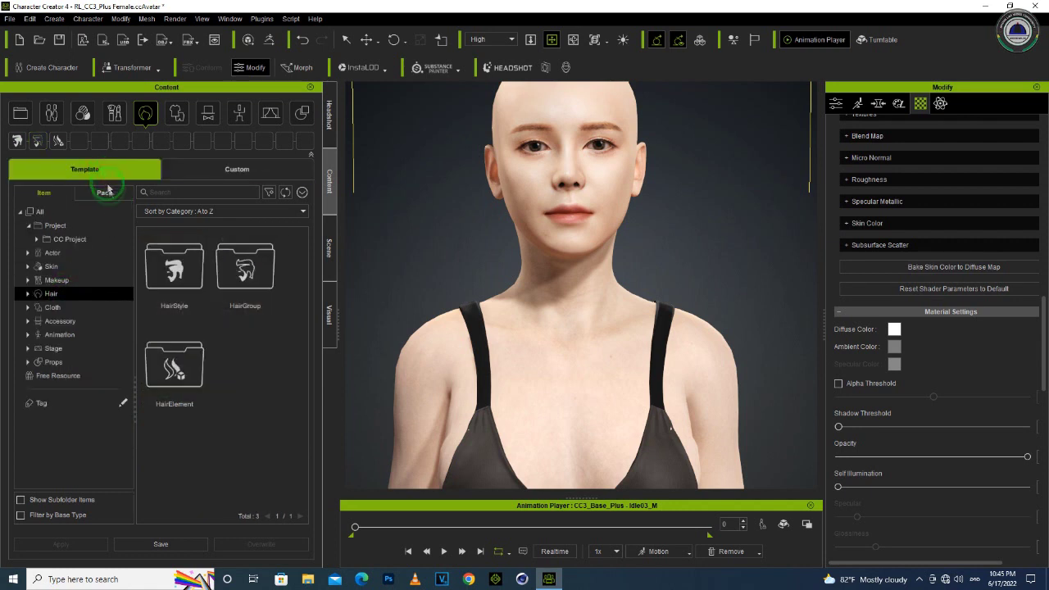
left_click(35, 298)
left_click(65, 307)
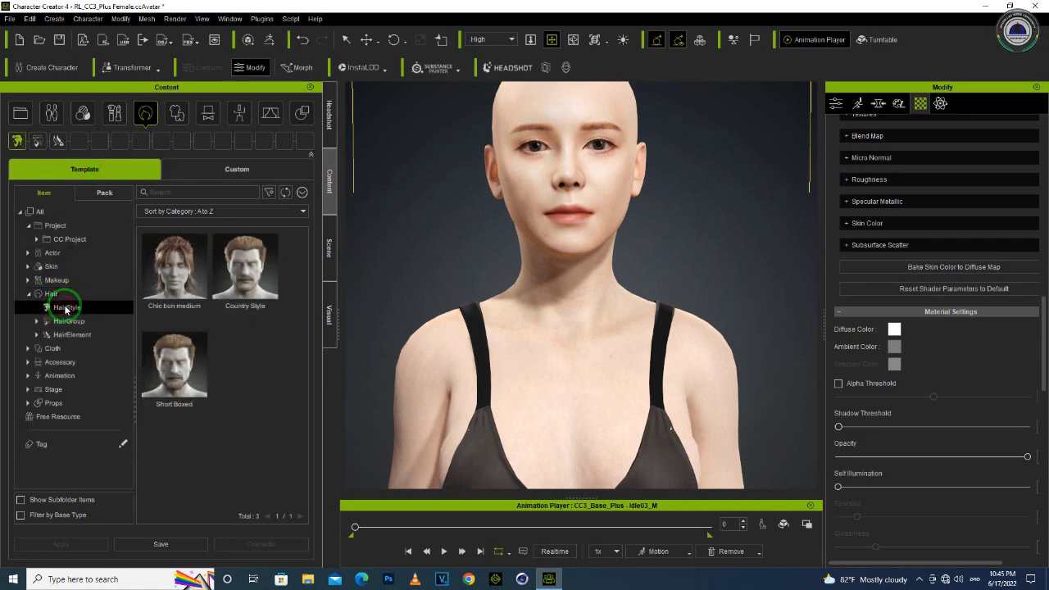
left_click(66, 320)
left_click(56, 294)
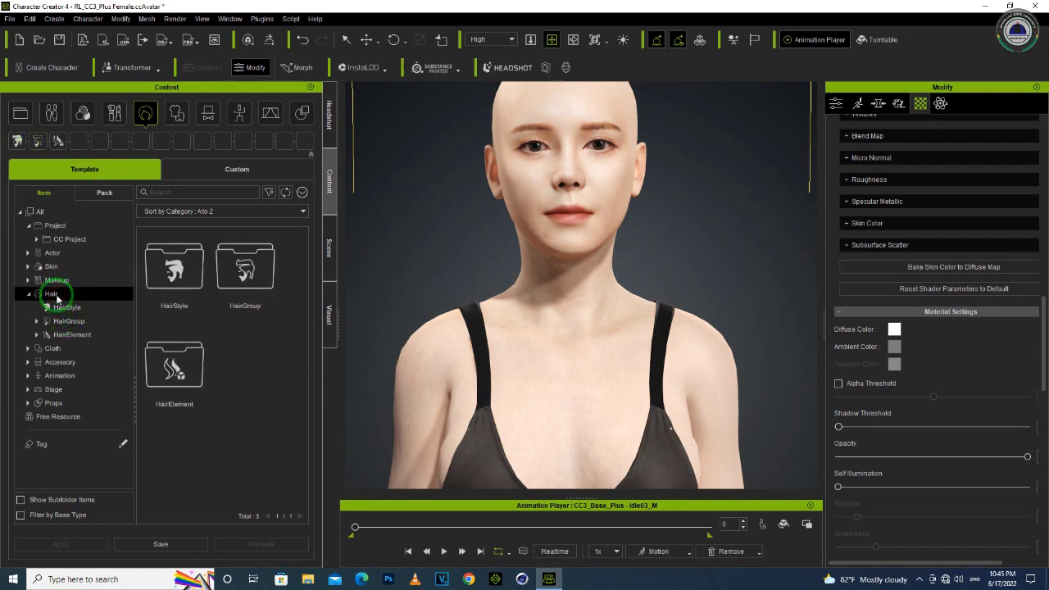
left_click(36, 320)
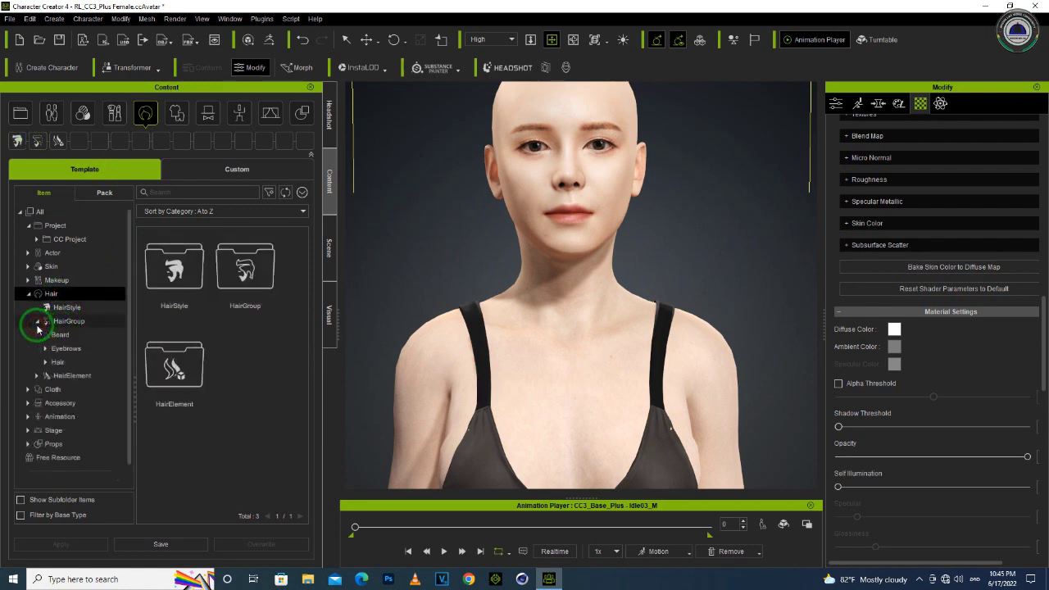
left_click(60, 336)
left_click(62, 348)
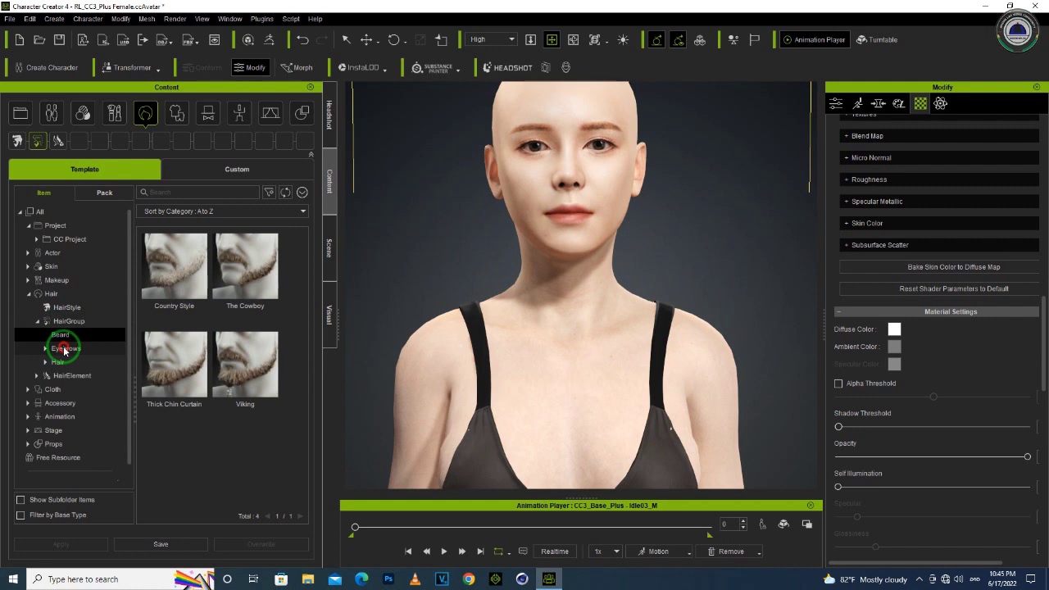
left_click(46, 362)
left_click(65, 363)
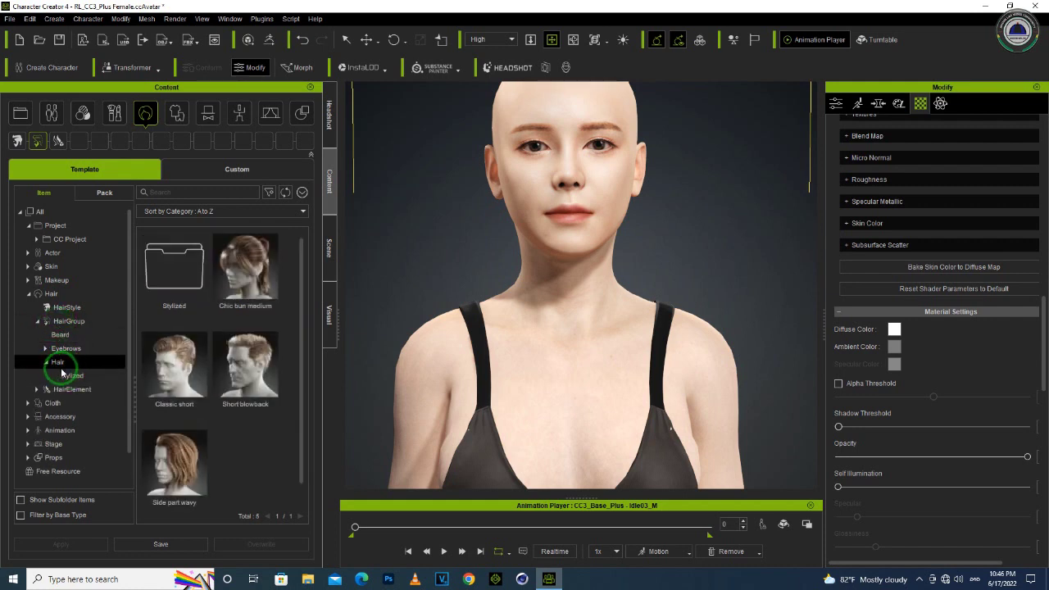
left_click(71, 376)
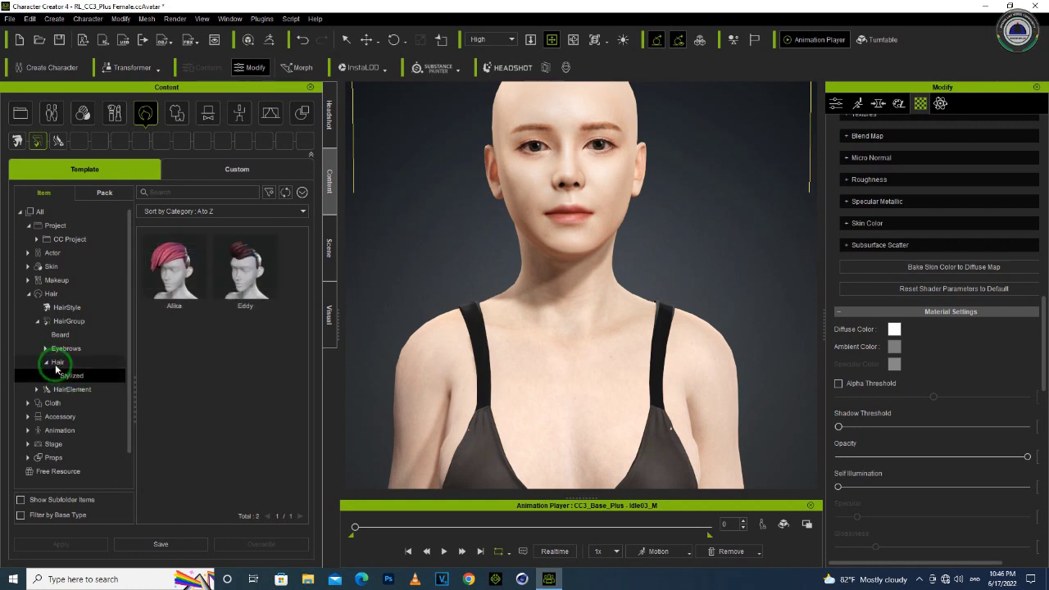
- Apply the Camila eyebrows from the template HairGroup to the character
left_click(57, 364)
left_click(59, 349)
left_click(248, 275)
left_click(248, 274)
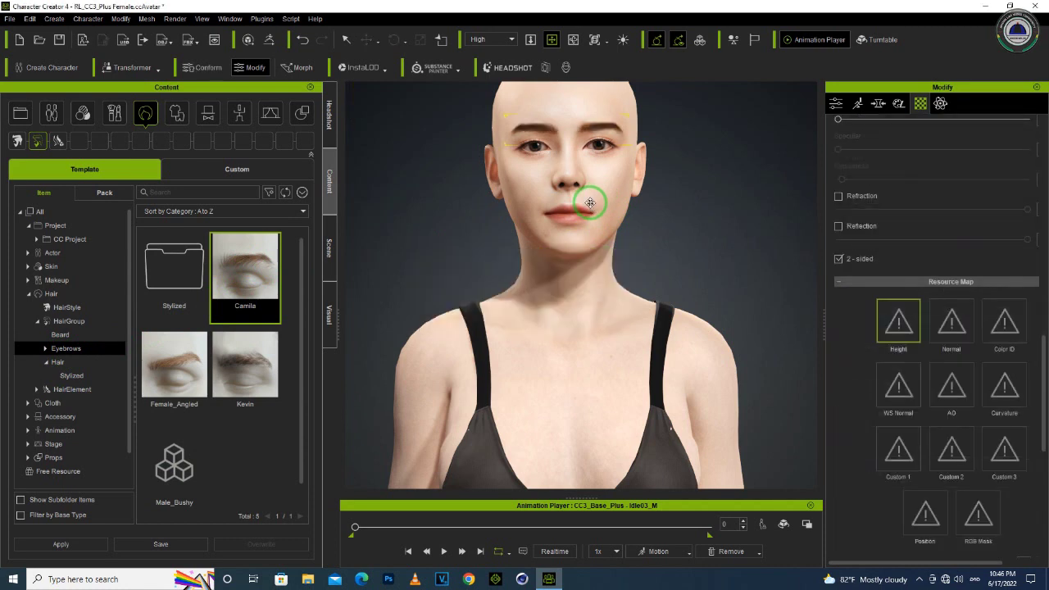
- Try the Female_Angled and Kevin eyebrow presets on the character's face
scroll(590, 133, "up", 2)
left_click_drag(590, 126, 590, 274)
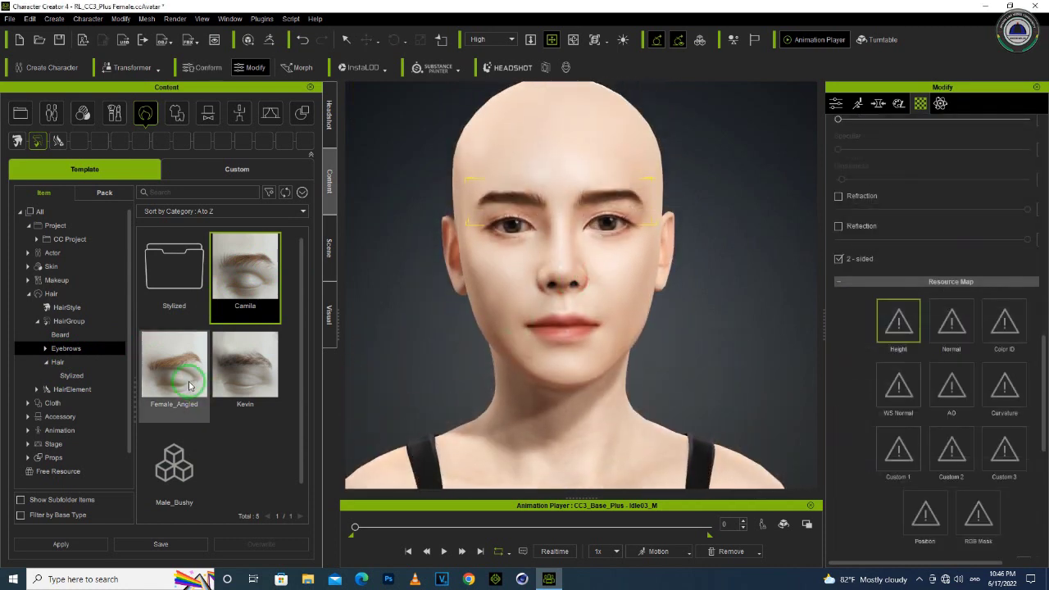
double_click(189, 383)
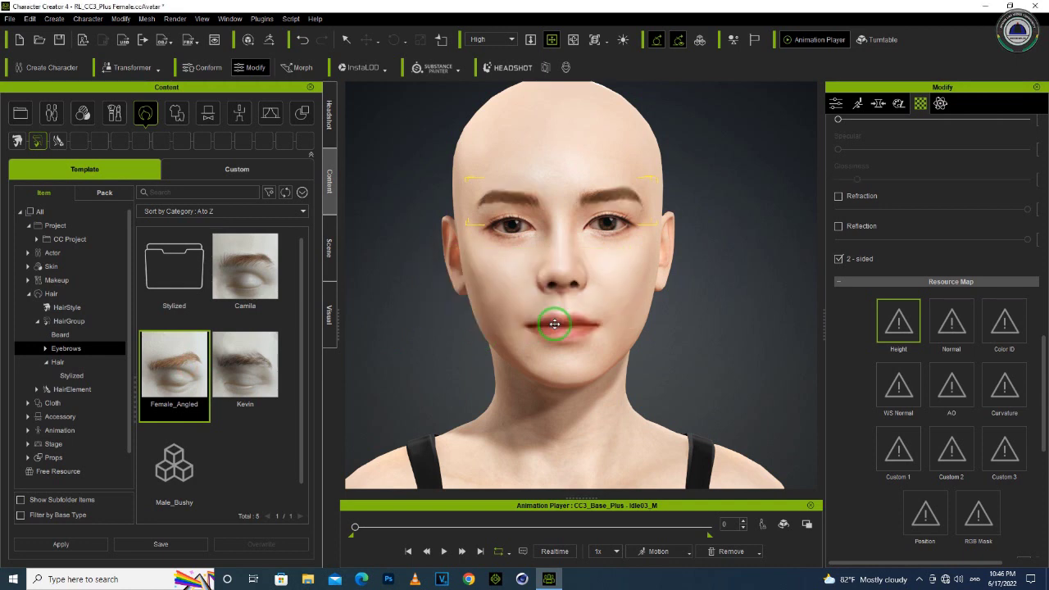
right_click_drag(554, 324, 733, 285)
double_click(238, 358)
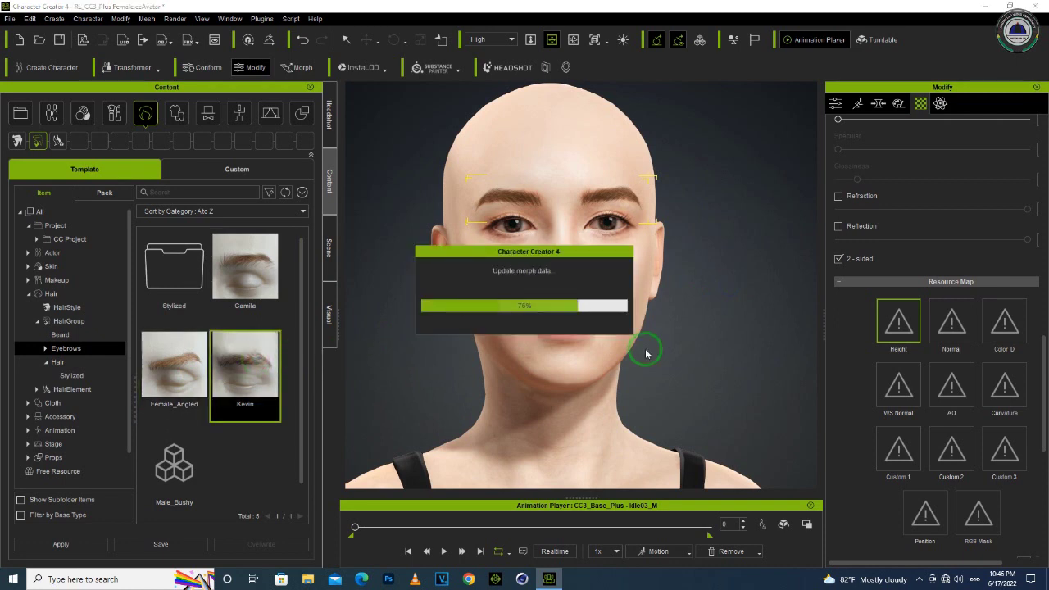
right_click_drag(645, 349, 710, 348)
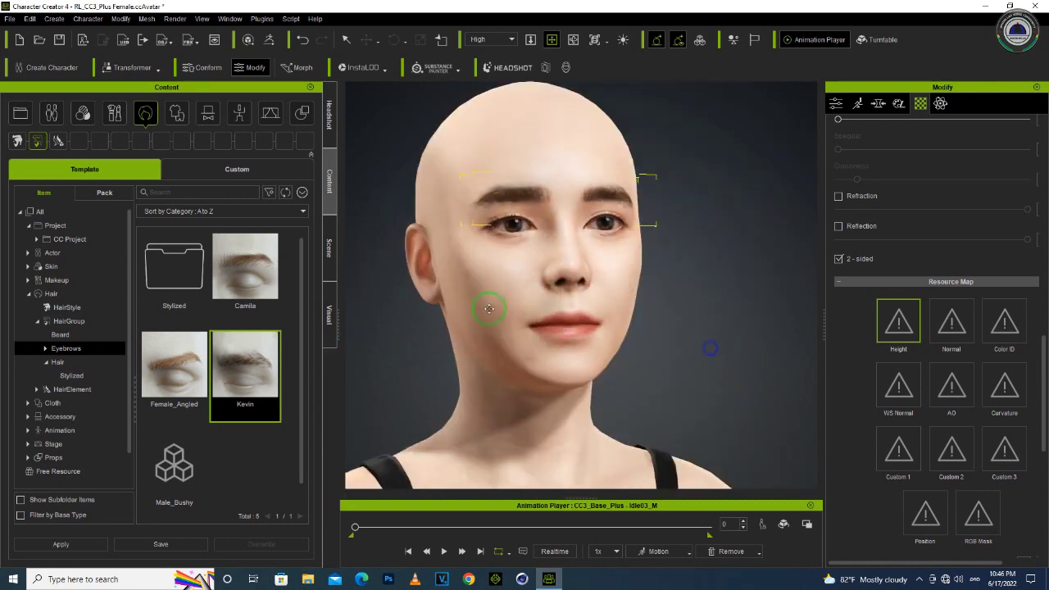
- Reapply the Camila eyebrows to the character and inspect them up close and in profile
double_click(245, 266)
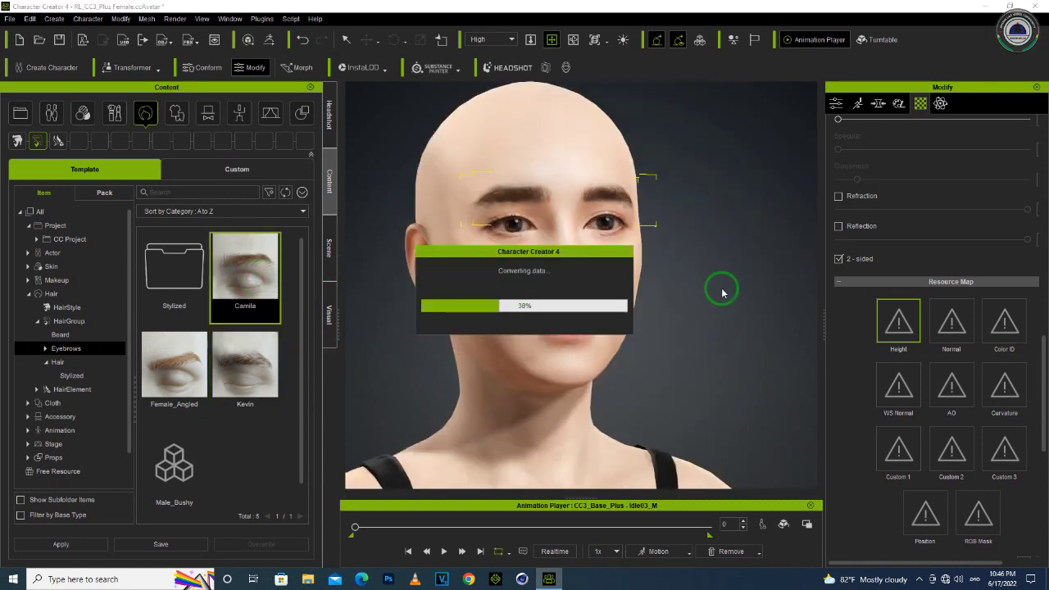
scroll(612, 247, "up", 10)
scroll(612, 248, "down", 10)
right_click_drag(621, 268, 720, 316)
scroll(576, 277, "down", 3)
scroll(658, 270, "up", 5)
scroll(568, 254, "up", 2)
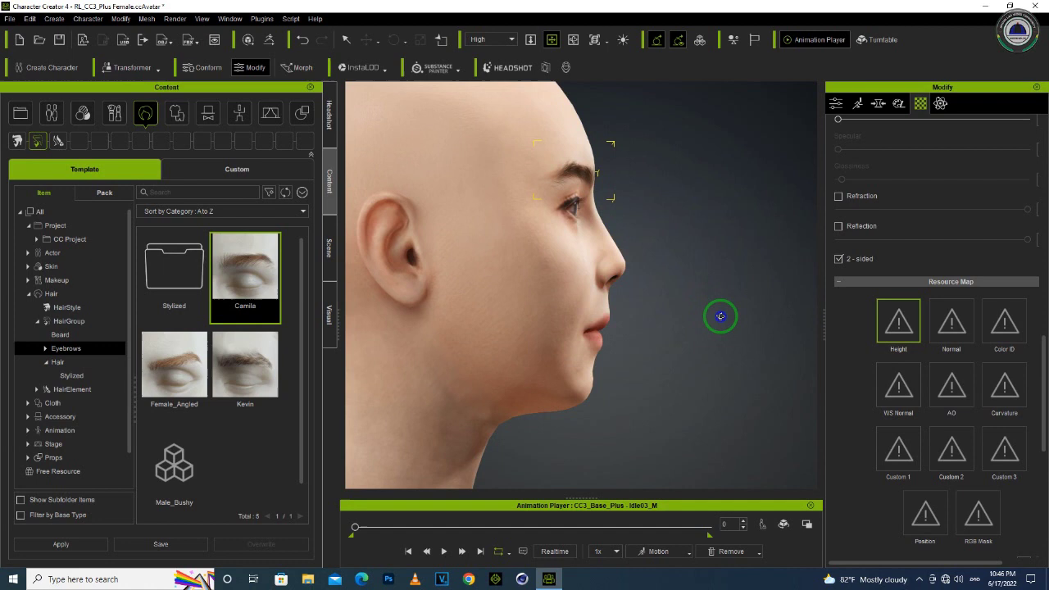
- Select the character's body and show the Head group's Mouth morphs, widening the panel enough to reveal their values
left_click(879, 104)
scroll(919, 280, "up", 3)
scroll(918, 281, "up", 2)
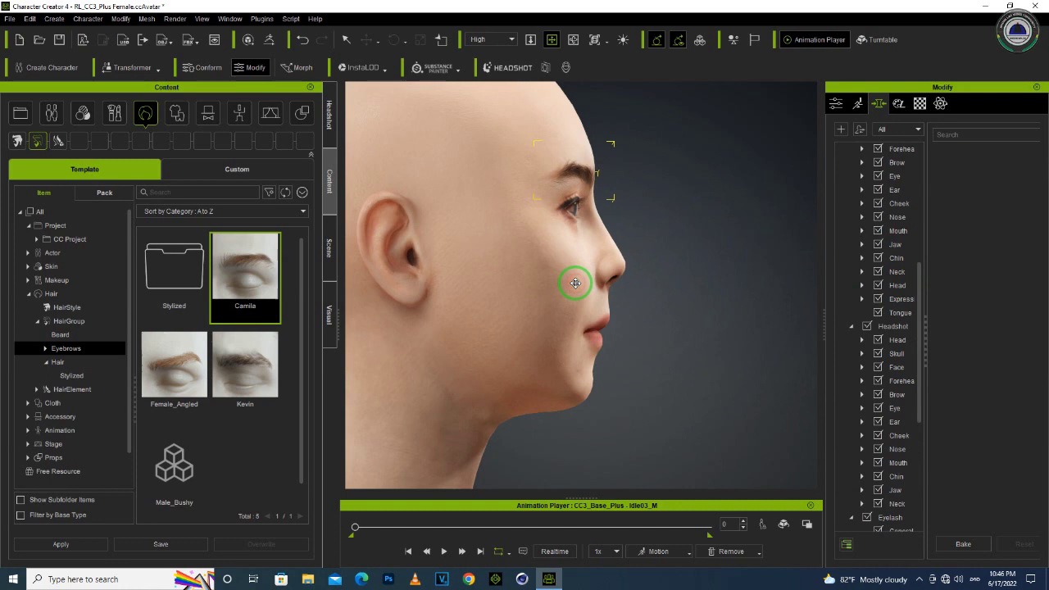
scroll(565, 283, "down", 5)
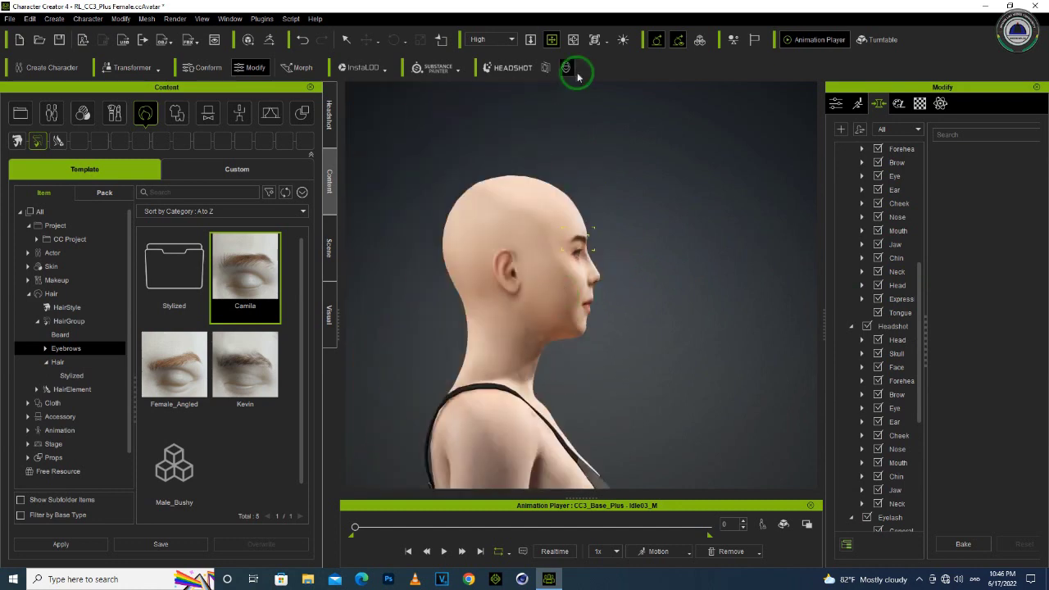
left_click(349, 40)
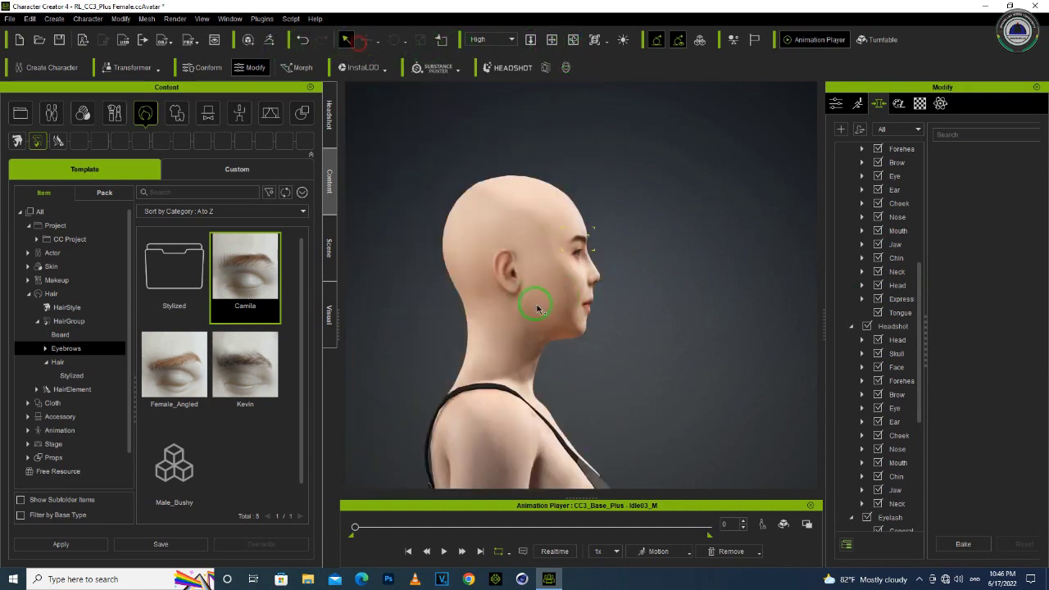
left_click(556, 312)
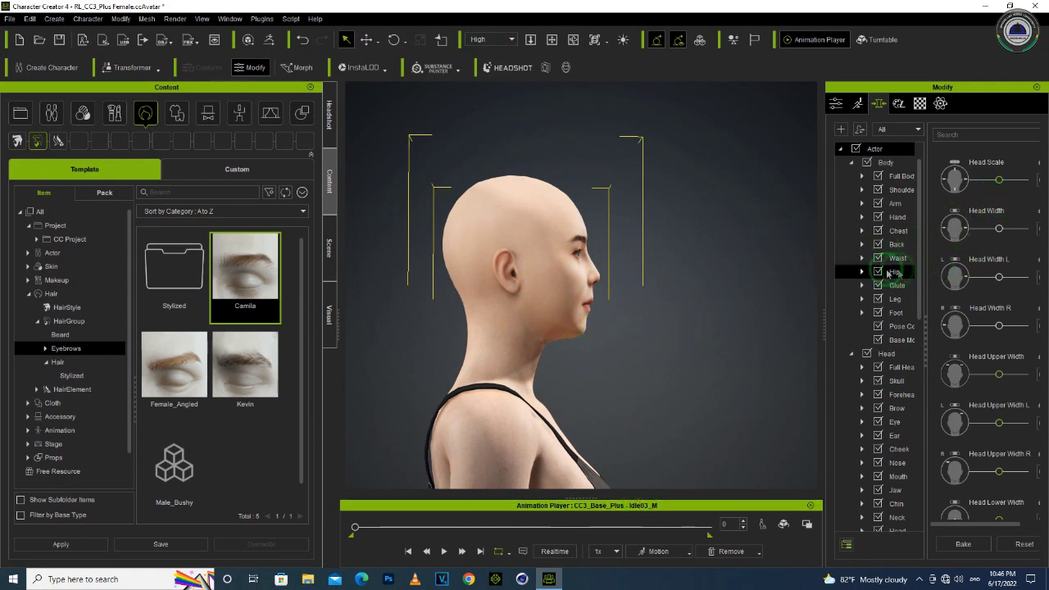
scroll(585, 285, "up", 3)
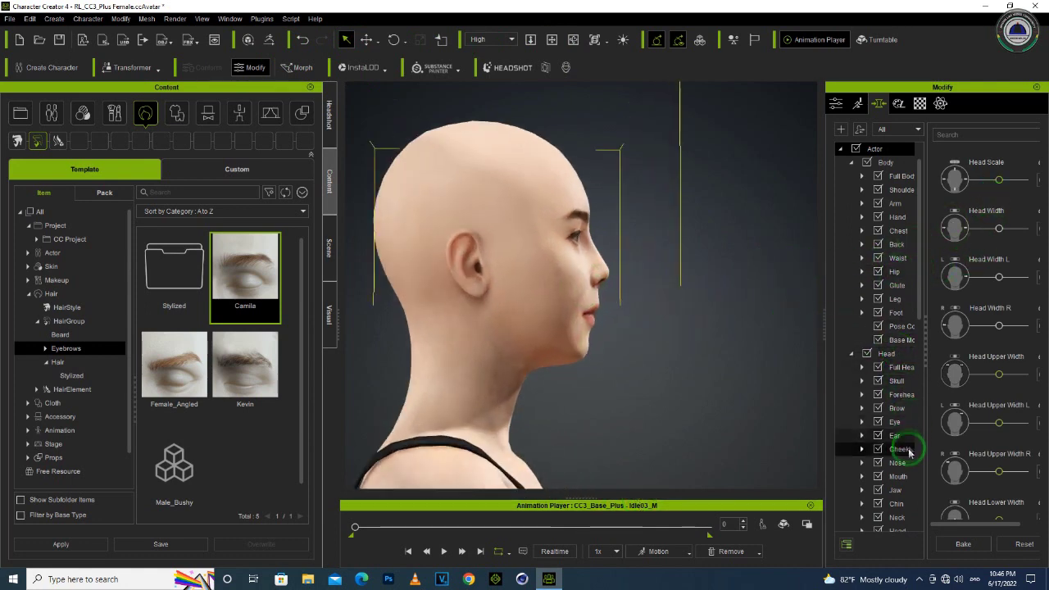
left_click(897, 476)
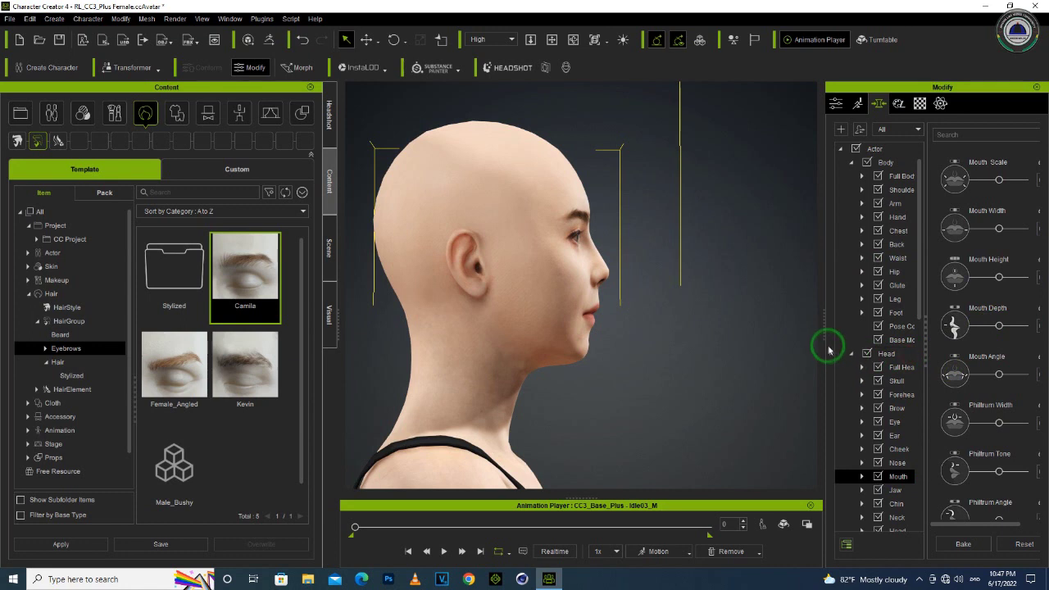
left_click_drag(825, 332, 791, 331)
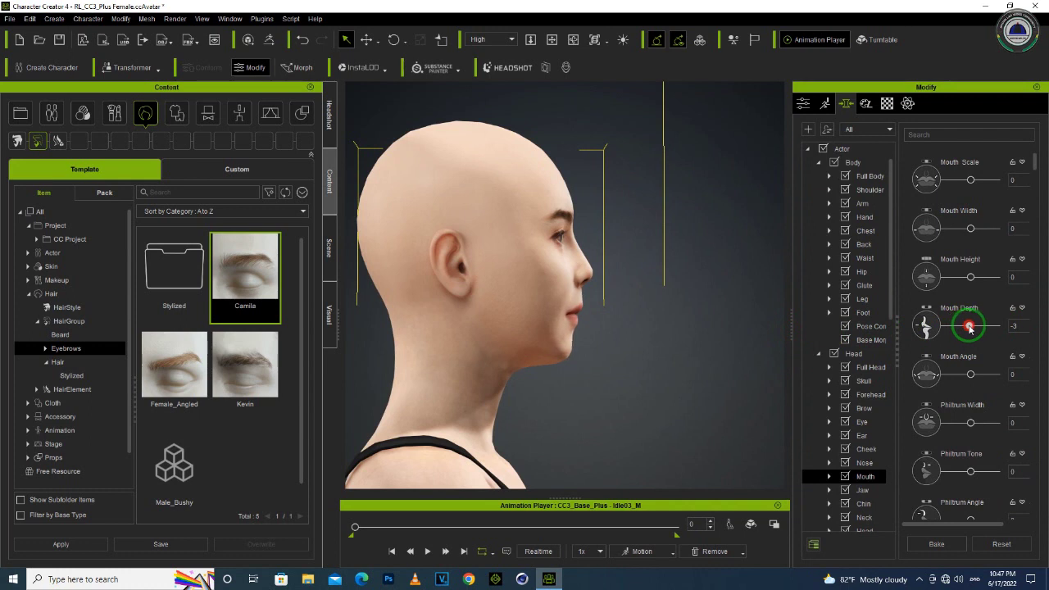
- Try out the Mouth Depth morph on the character and reset it to 0
left_click_drag(980, 327, 982, 327)
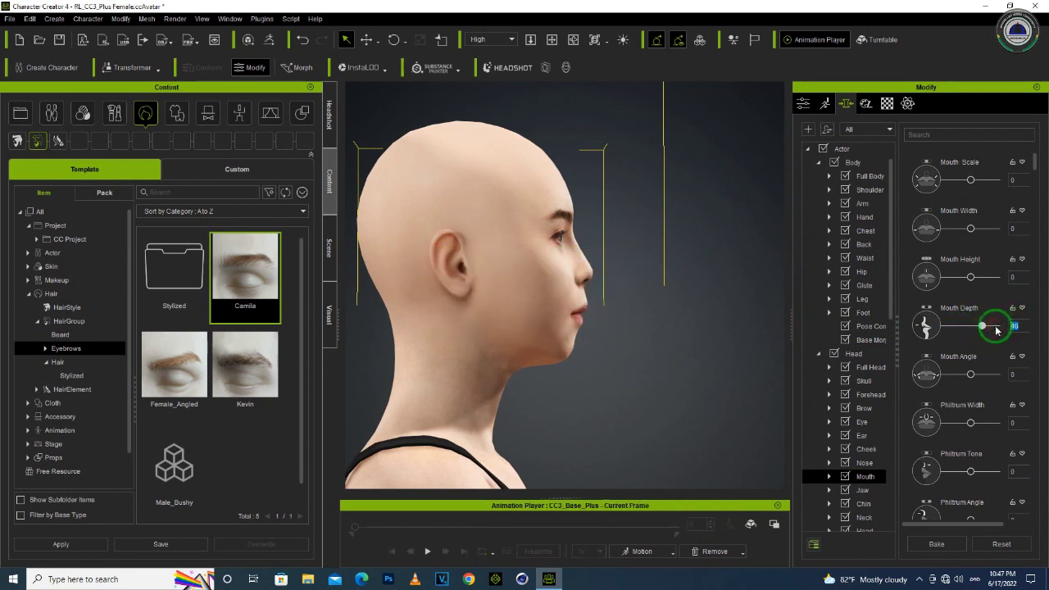
key("Return")
left_click(642, 392)
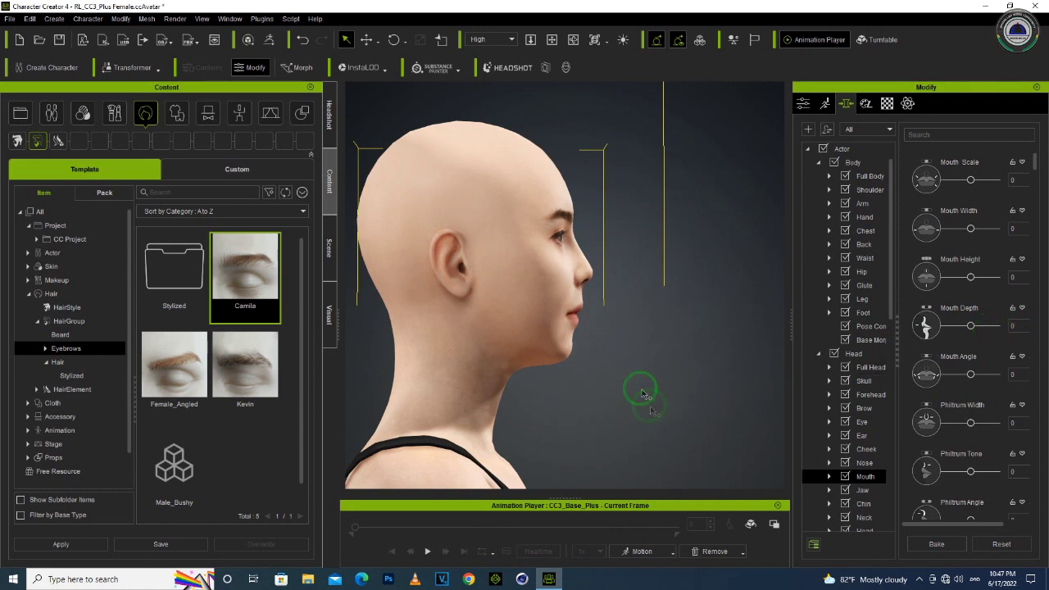
- Examine the face from the front, look through the Mouth and Lip morphs, and try out Lip Scale
left_click(577, 41)
left_click_drag(573, 287, 526, 307)
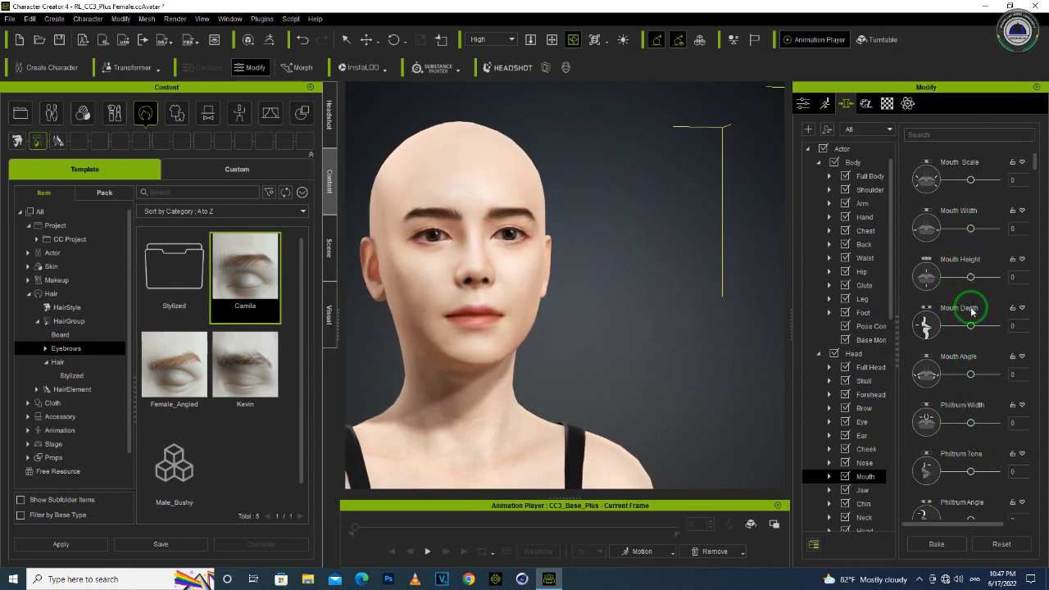
right_click_drag(615, 335, 559, 340)
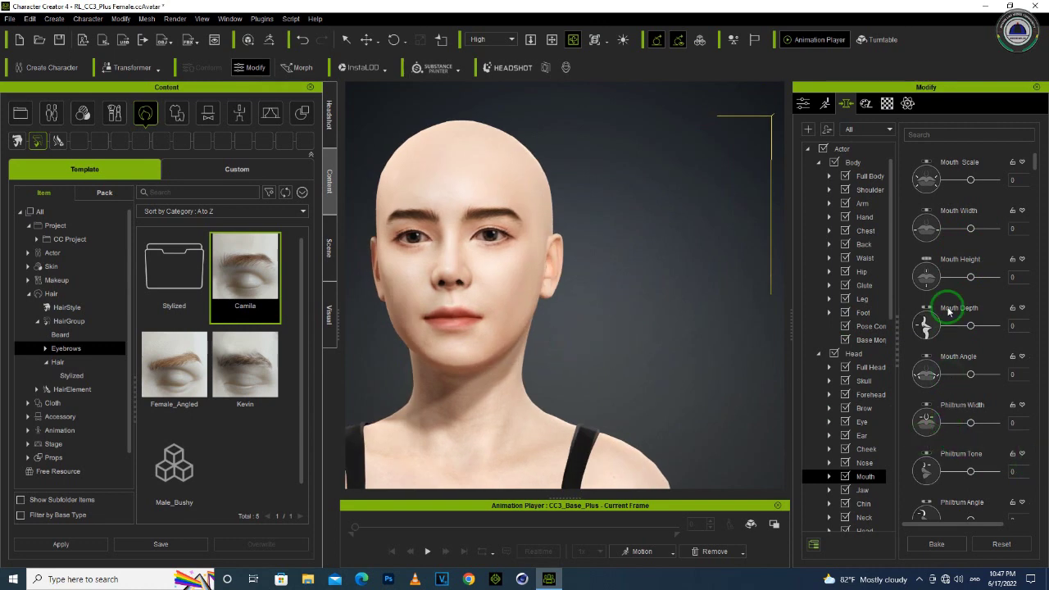
scroll(953, 356, "down", 3)
scroll(953, 356, "down", 6)
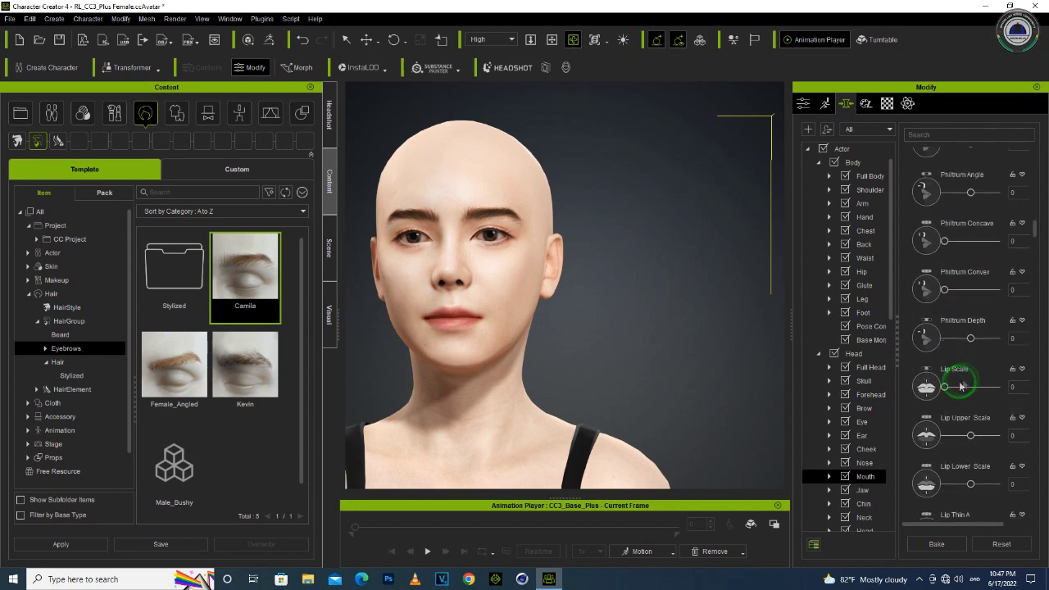
mouse_move(947, 387)
left_mouse_down()
mouse_move(960, 388)
mouse_move(929, 388)
mouse_move(968, 391)
mouse_move(940, 393)
left_mouse_up()
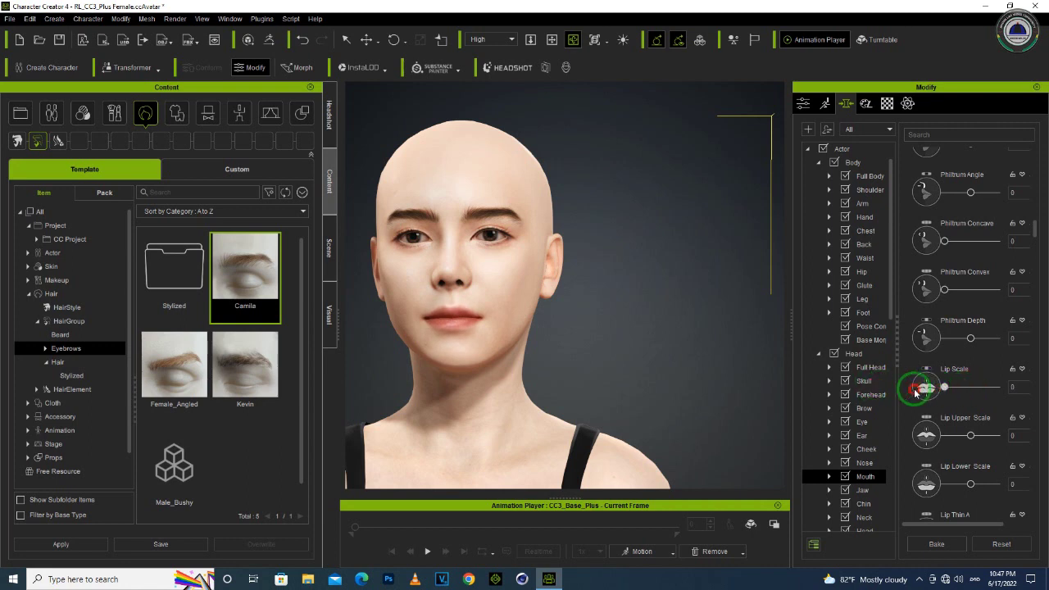
scroll(955, 467, "down", 3)
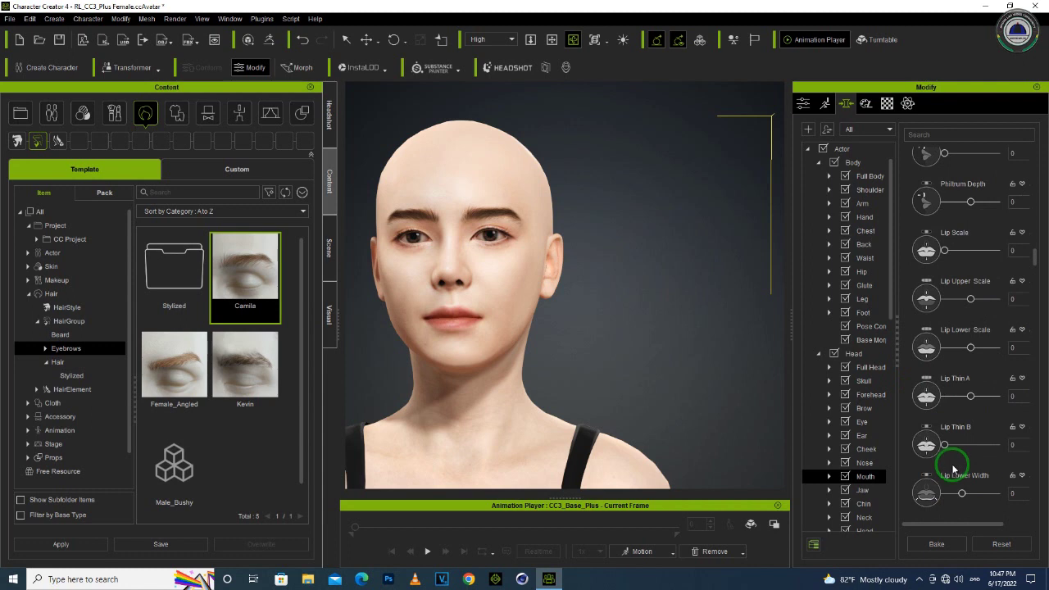
scroll(952, 278, "up", 8)
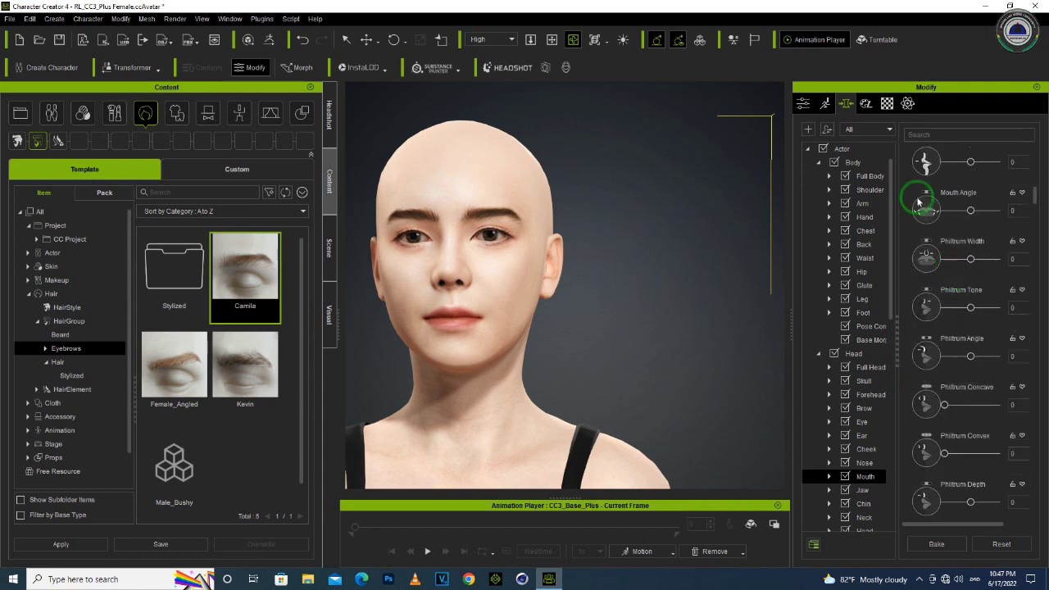
- Filter the Mouth morphs with the search text "w" to bring up the width sliders
left_click(936, 135)
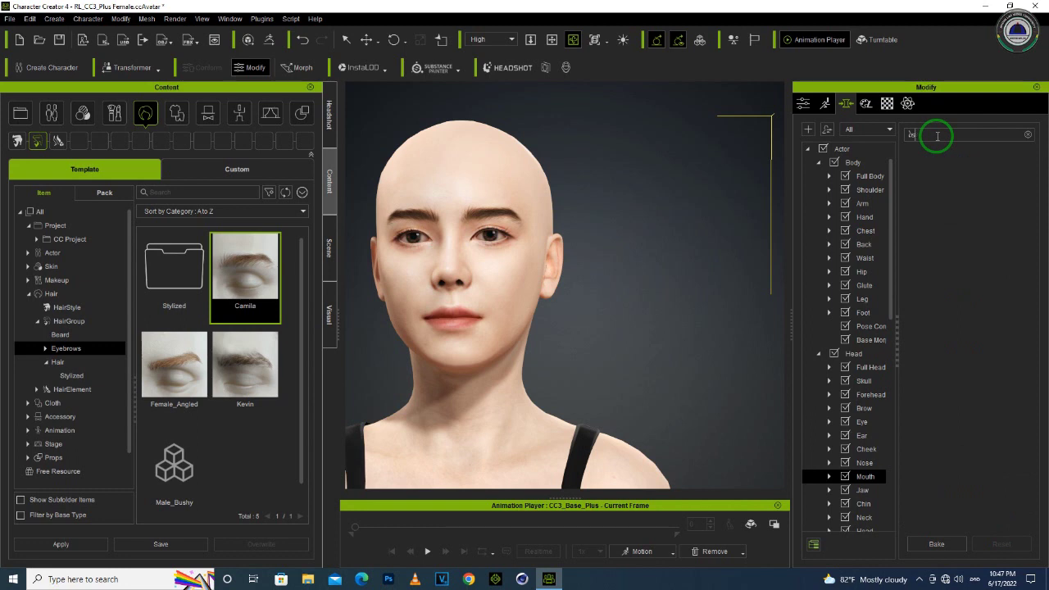
key("BackSpace")
key("BackSpace")
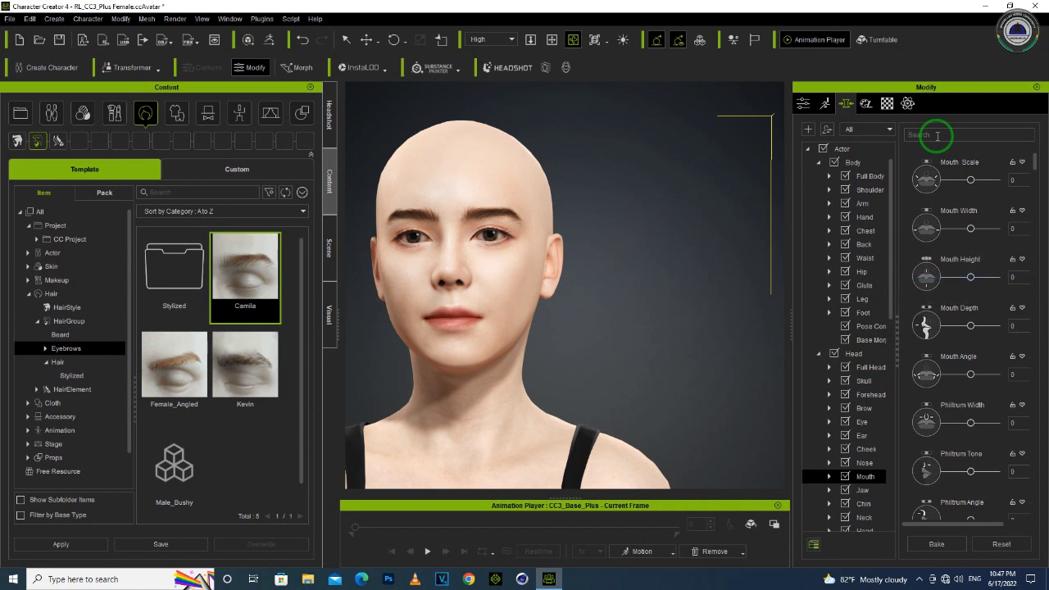
type("w")
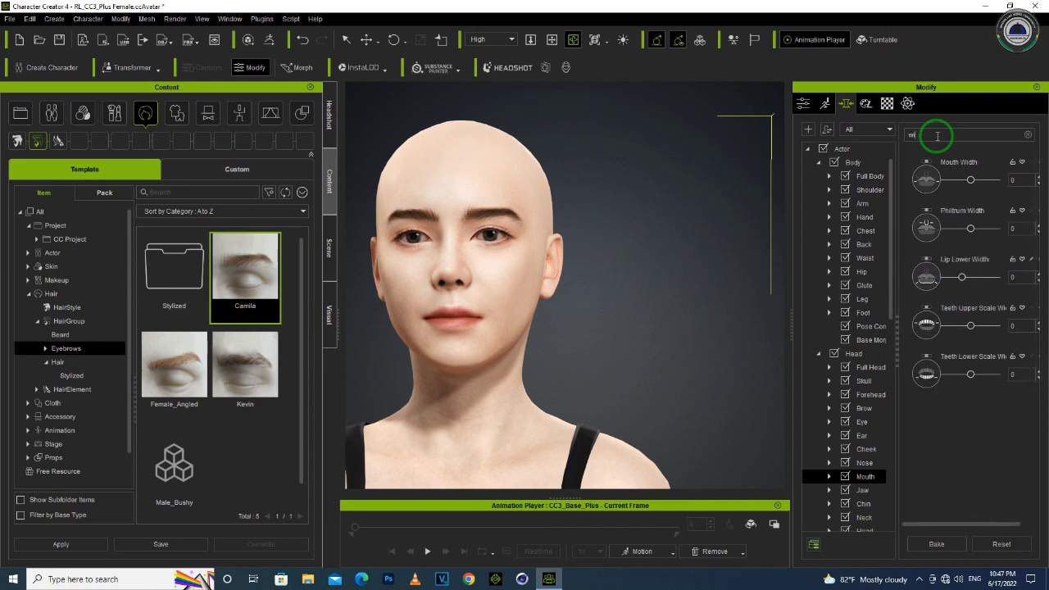
type("i")
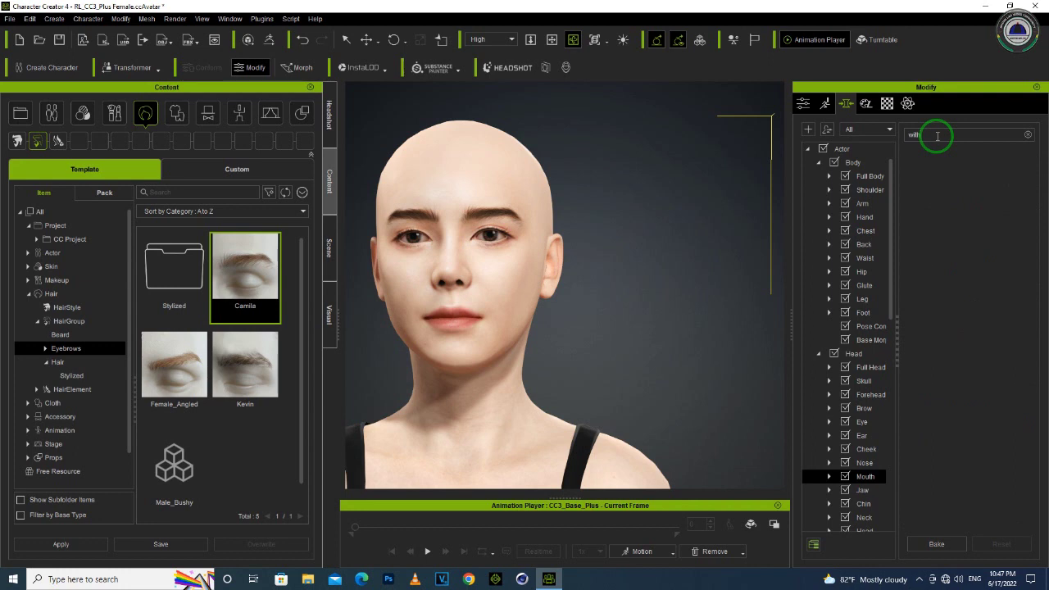
key("BackSpace")
key("BackSpace")
key("BackSpace")
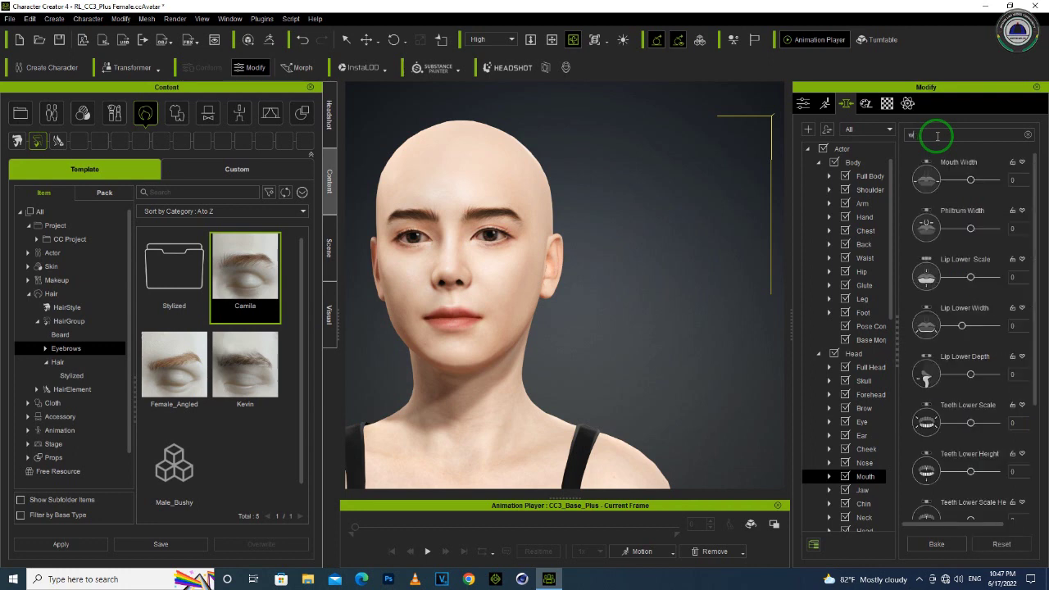
- Show the Mouth morphs of the Headshot group instead of those of the Head group
scroll(864, 360, "down", 5)
left_click(859, 312)
scroll(861, 328, "up", 3)
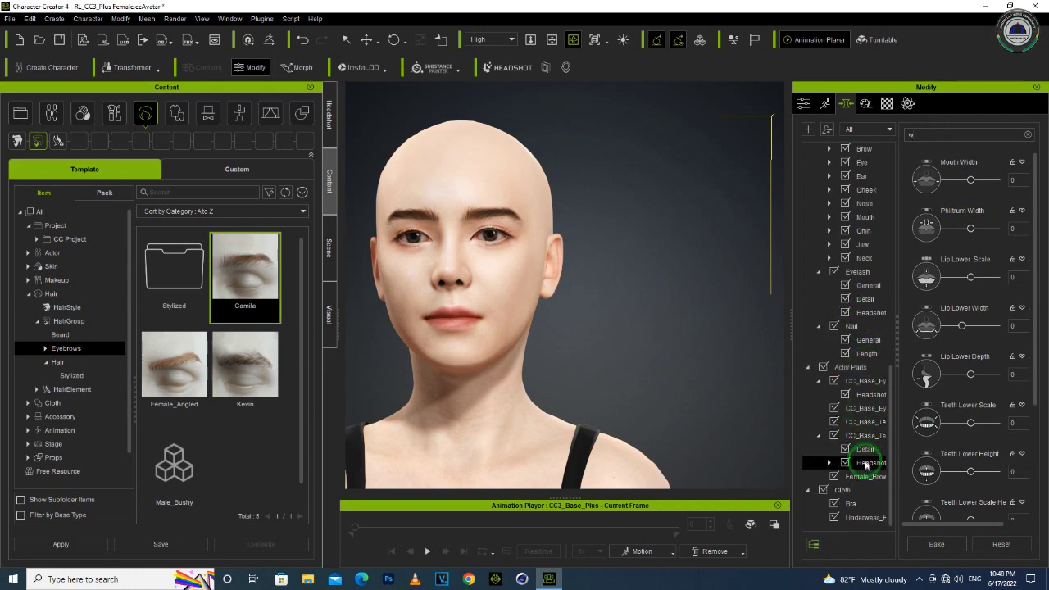
left_click(850, 403)
scroll(856, 369, "up", 5)
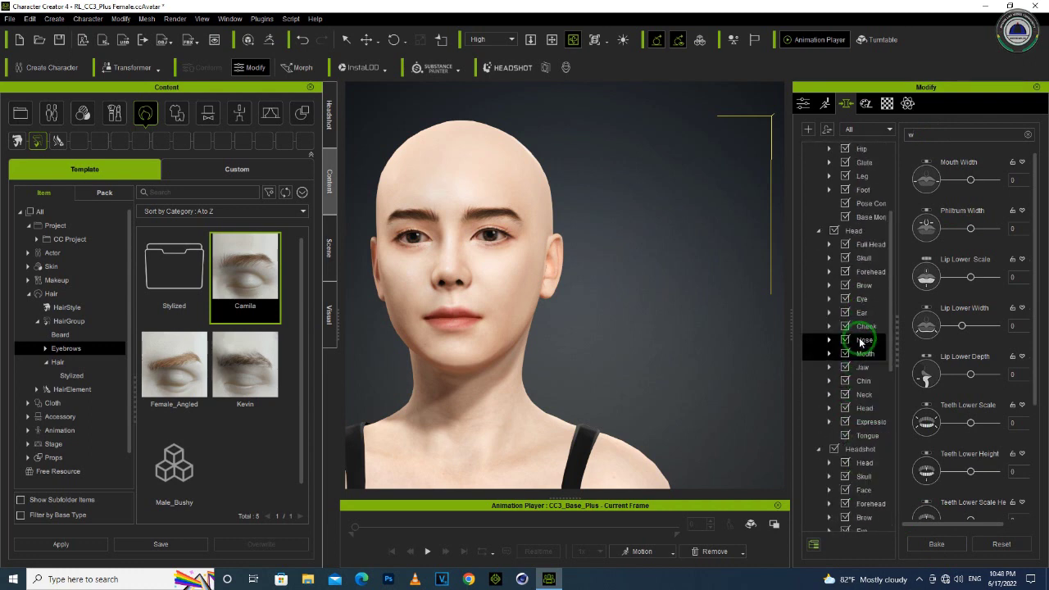
left_click(882, 465)
scroll(881, 472, "down", 3)
left_click(873, 465)
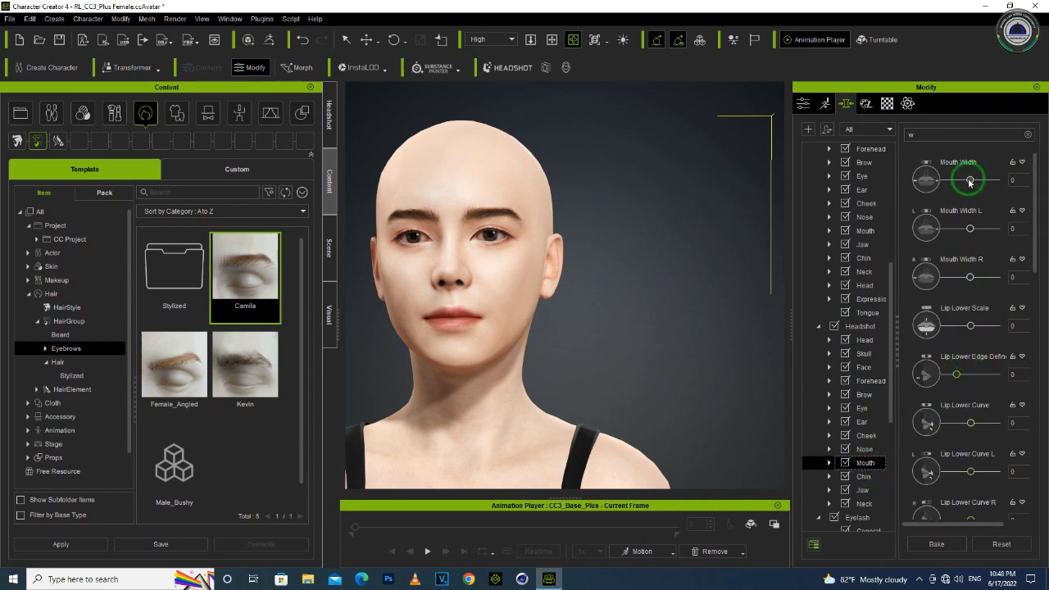
- Try out the Headshot Mouth Width and Mouth Width L morphs and return both to 0
left_click_drag(957, 186, 952, 187)
right_click_drag(570, 322, 415, 323)
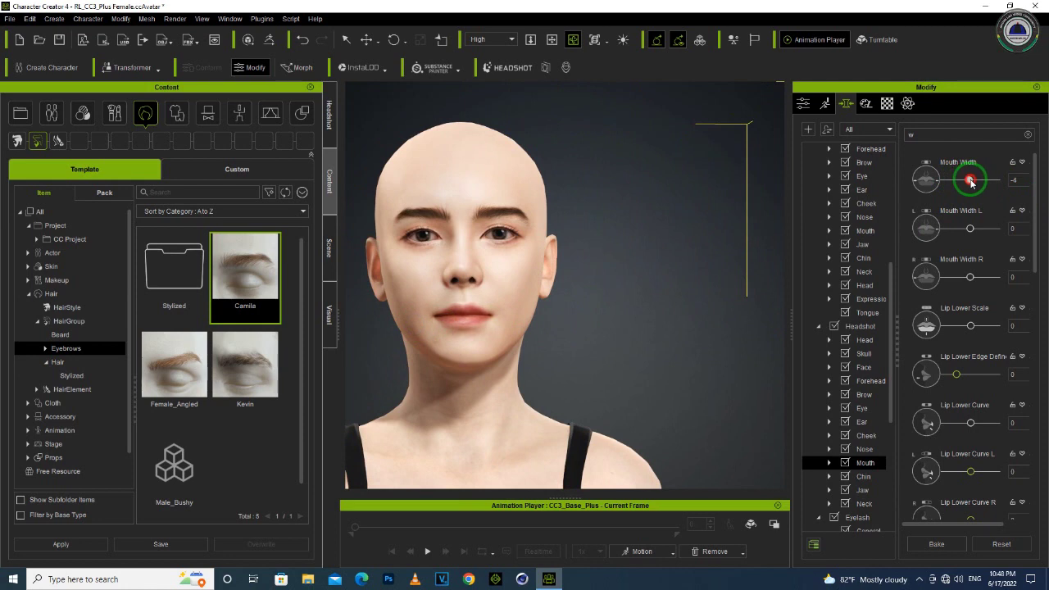
left_click_drag(1029, 179, 965, 182)
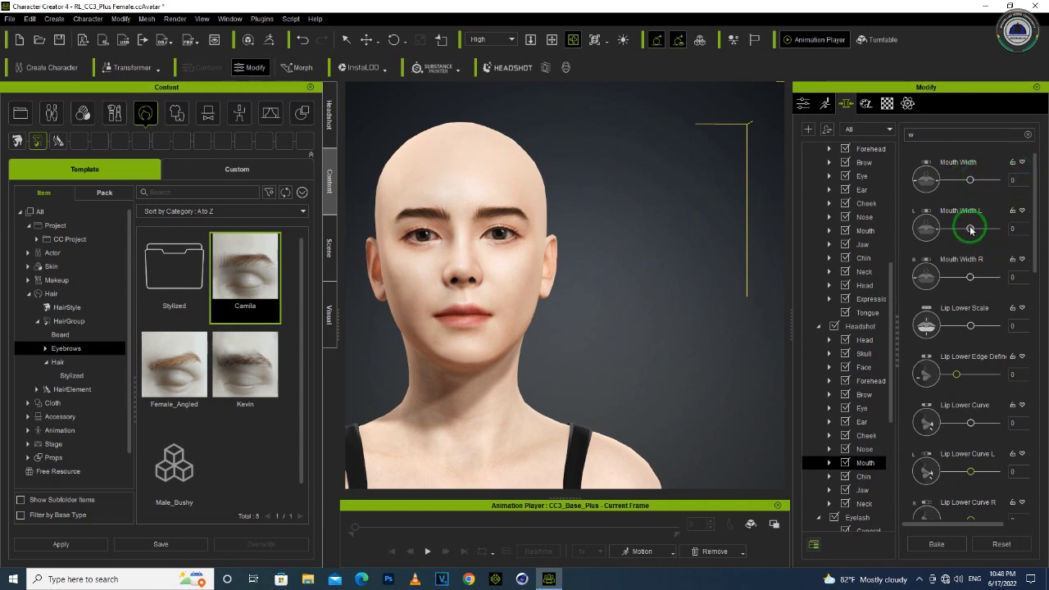
left_click_drag(911, 231, 958, 239)
- Set the Headshot Mouth Width morph to -15 and check the narrower mouth from several angles
right_click_drag(372, 330, 547, 319)
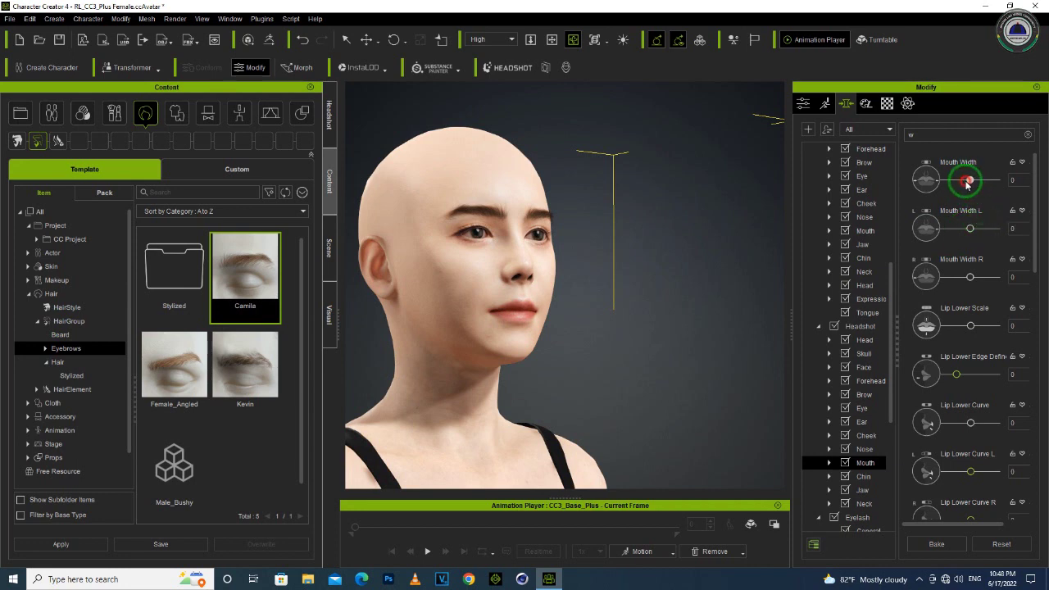
right_click_drag(692, 281, 475, 351)
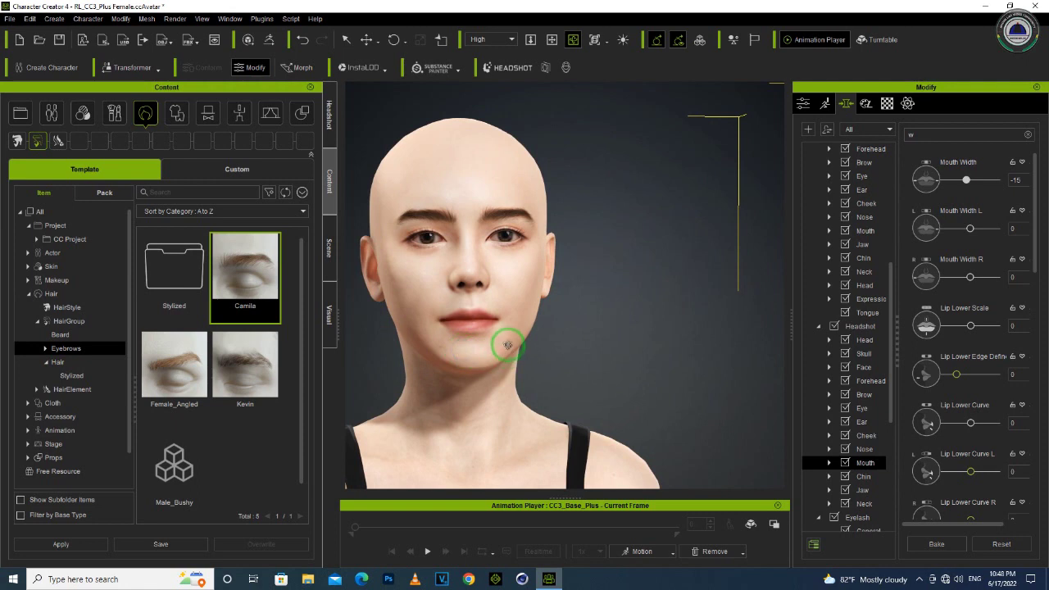
scroll(454, 300, "up", 3)
right_click_drag(461, 311, 353, 333)
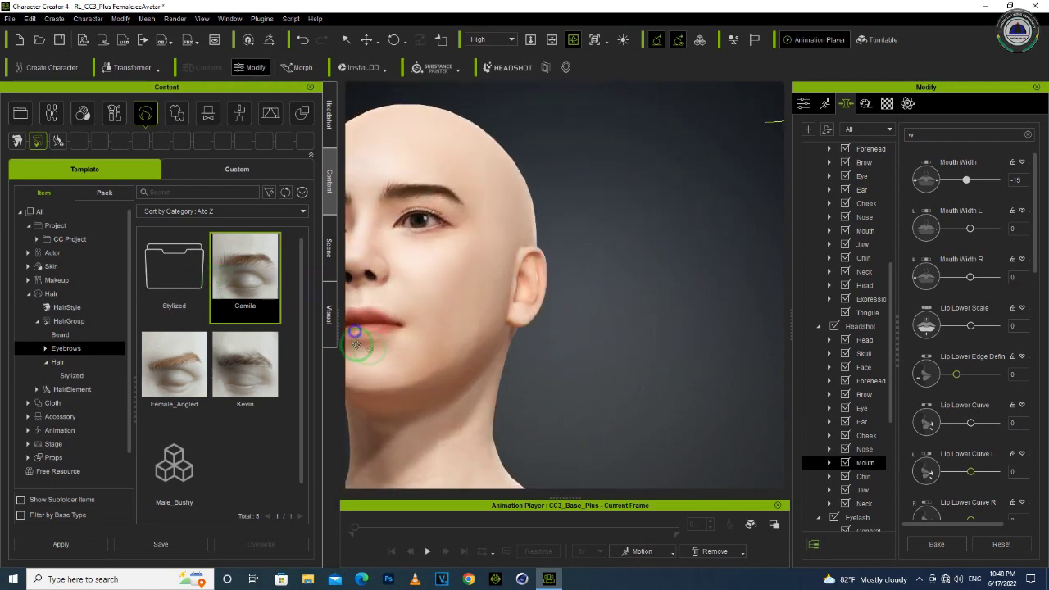
left_click_drag(440, 330, 458, 308)
left_click(551, 39)
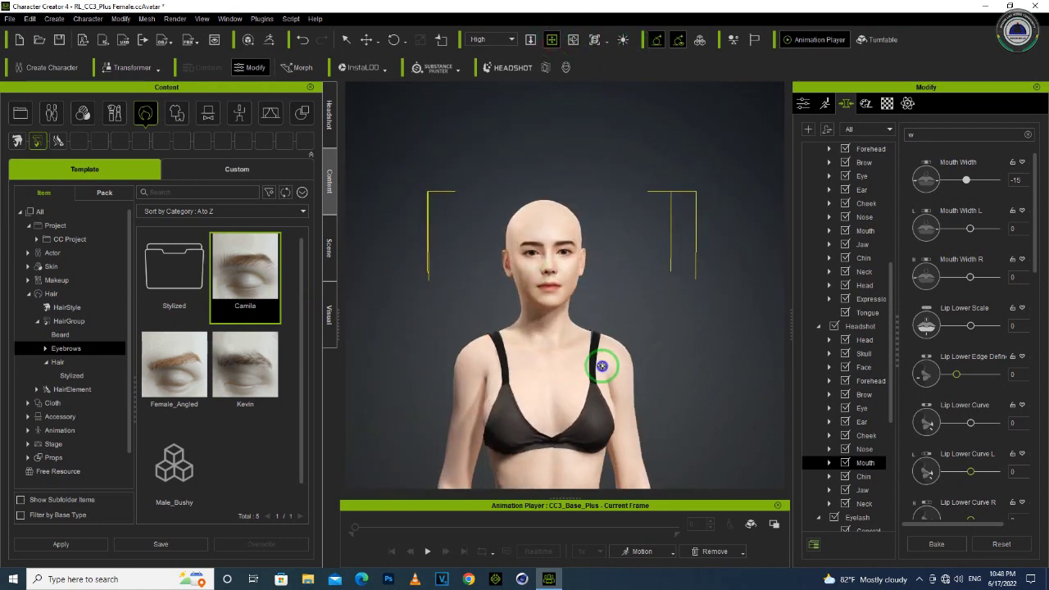
- Add the Large bun hairstyle from the custom Hair Builder collection to the character and check how it fits the head
scroll(547, 264, "up", 5)
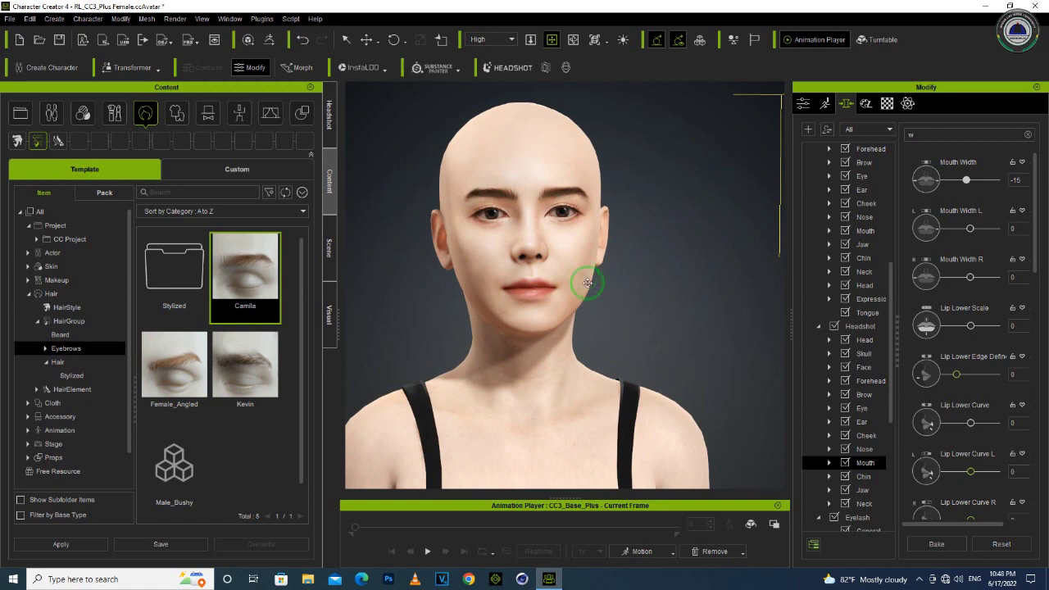
right_click_drag(586, 283, 632, 300)
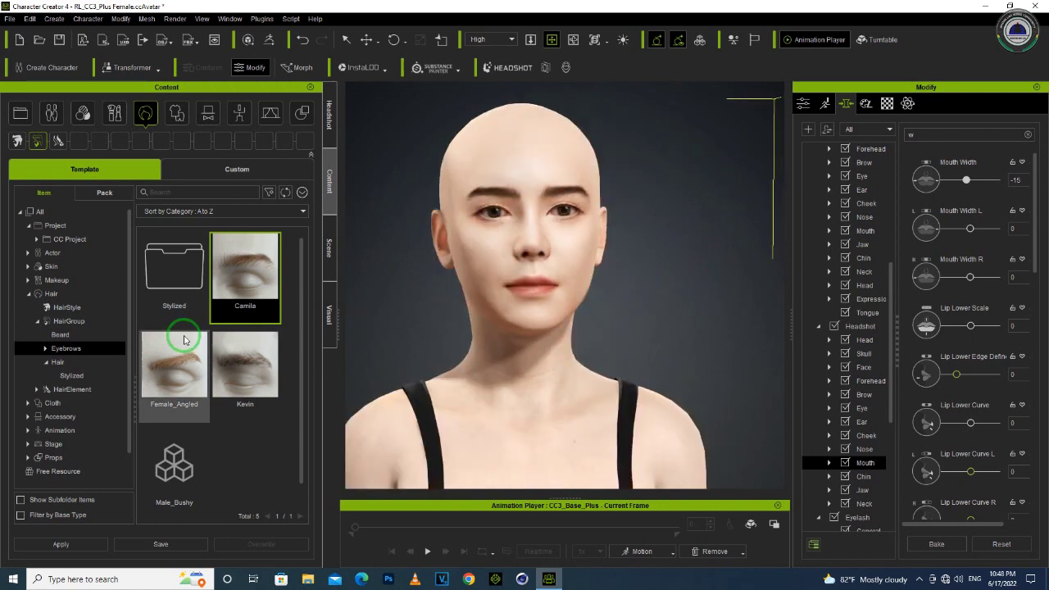
left_click(236, 169)
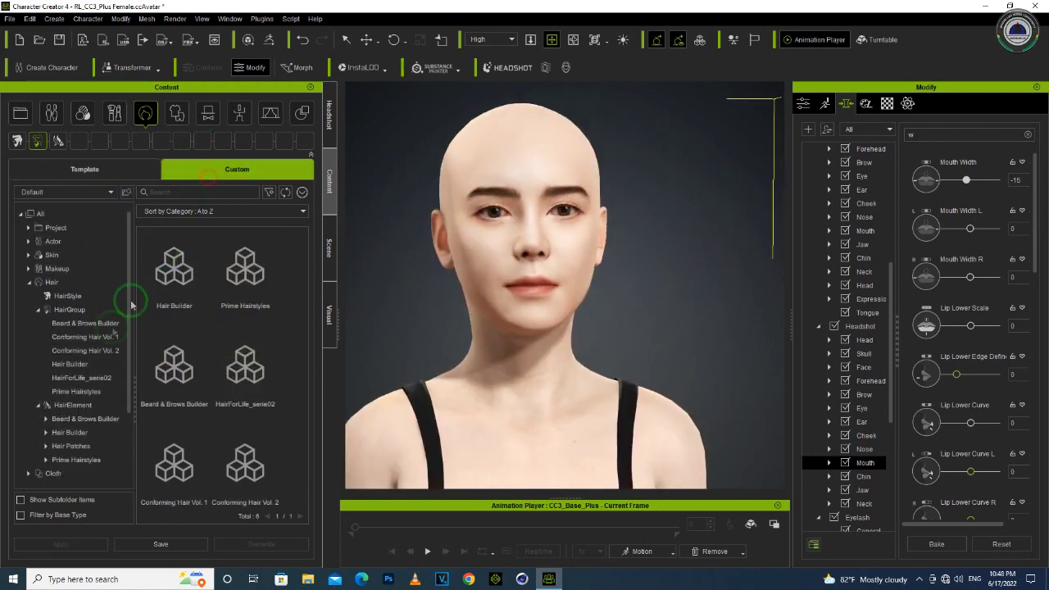
double_click(244, 266)
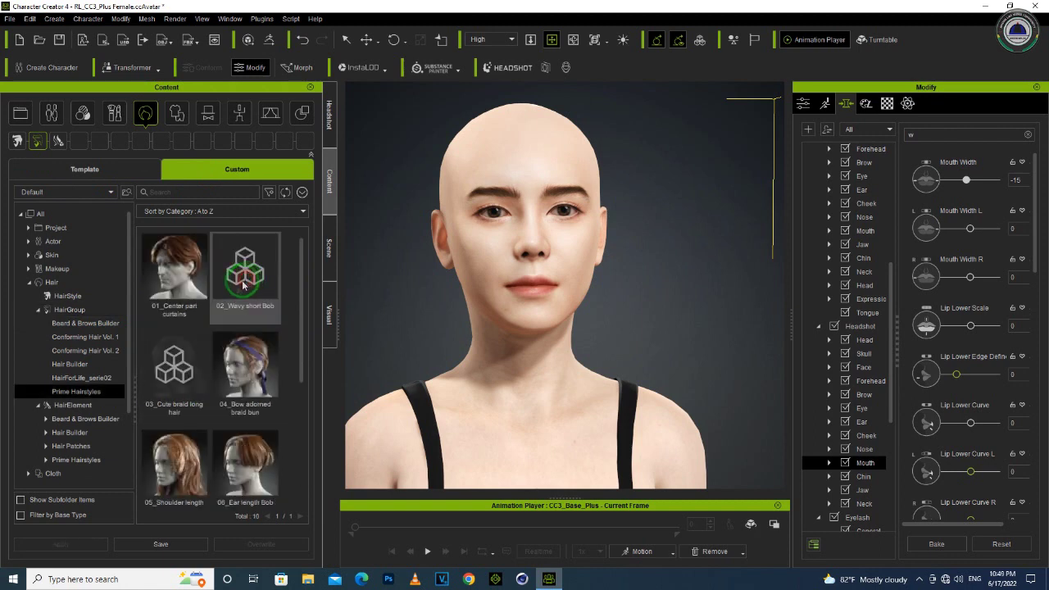
left_click(79, 406)
left_click(77, 363)
left_click(163, 284)
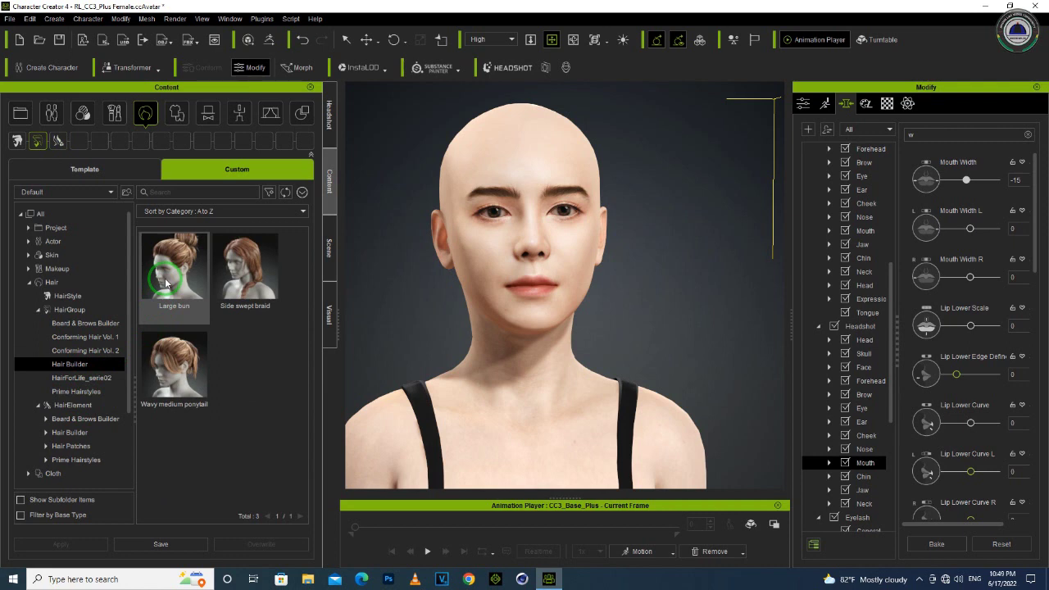
left_click_drag(166, 283, 593, 354)
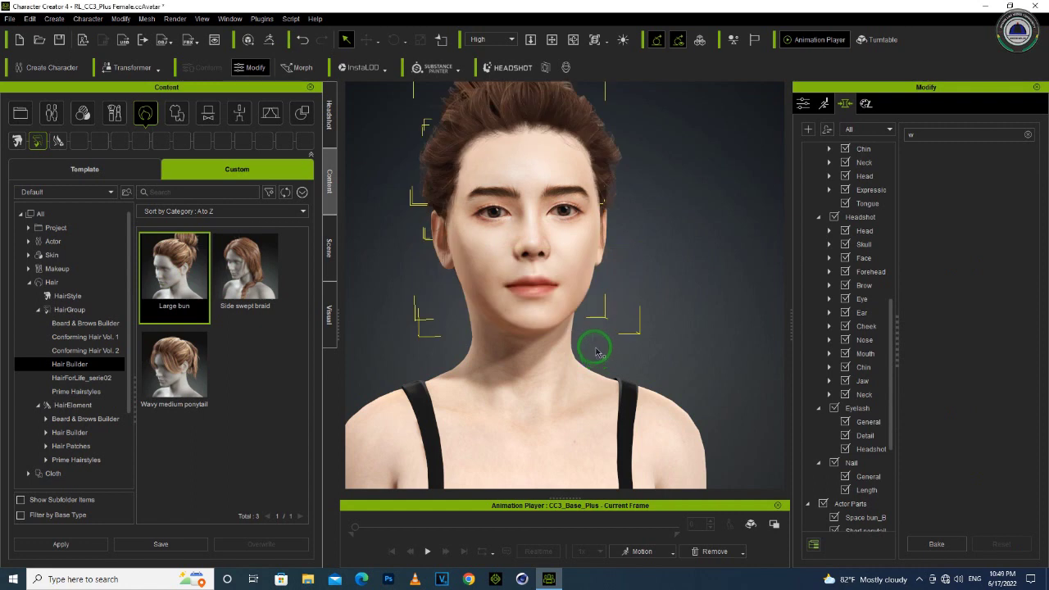
scroll(581, 327, "down", 5)
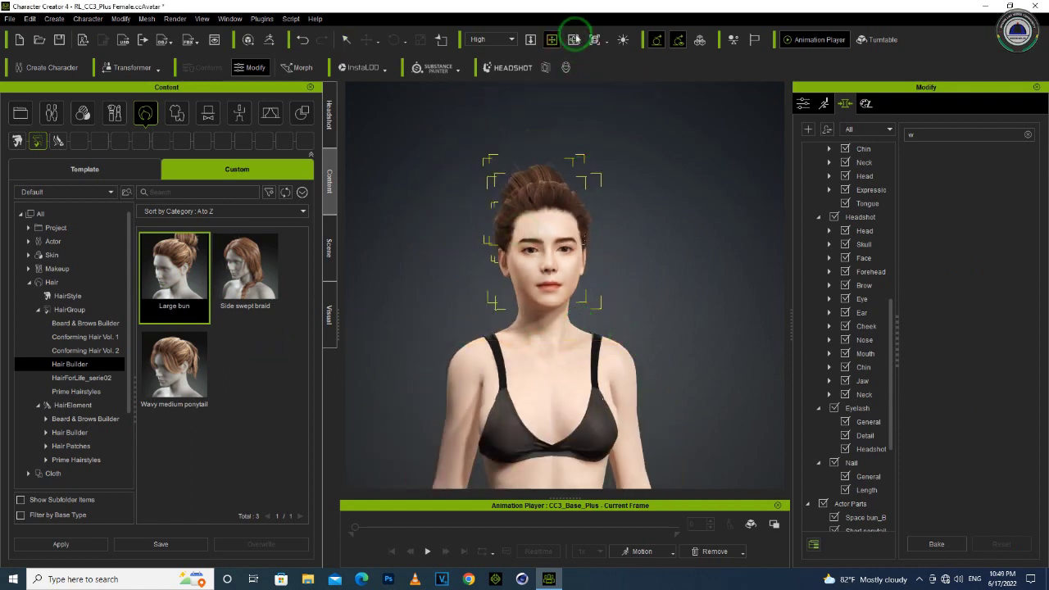
right_click_drag(658, 238, 658, 288)
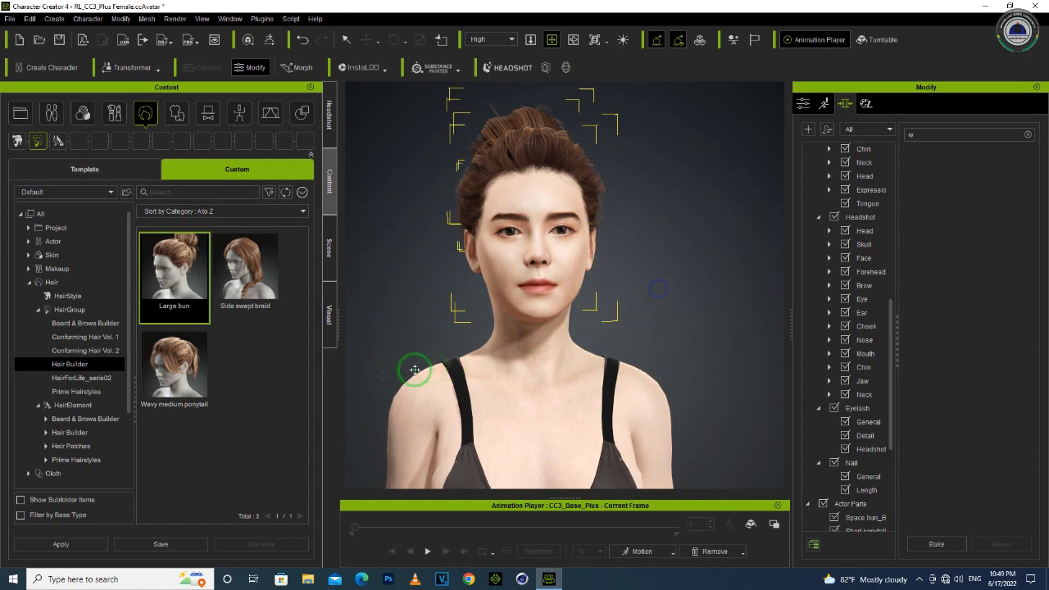
- Dress the character in the Denim shorts_A3 from the template clothing library's pants
left_click(176, 112)
left_click(82, 171)
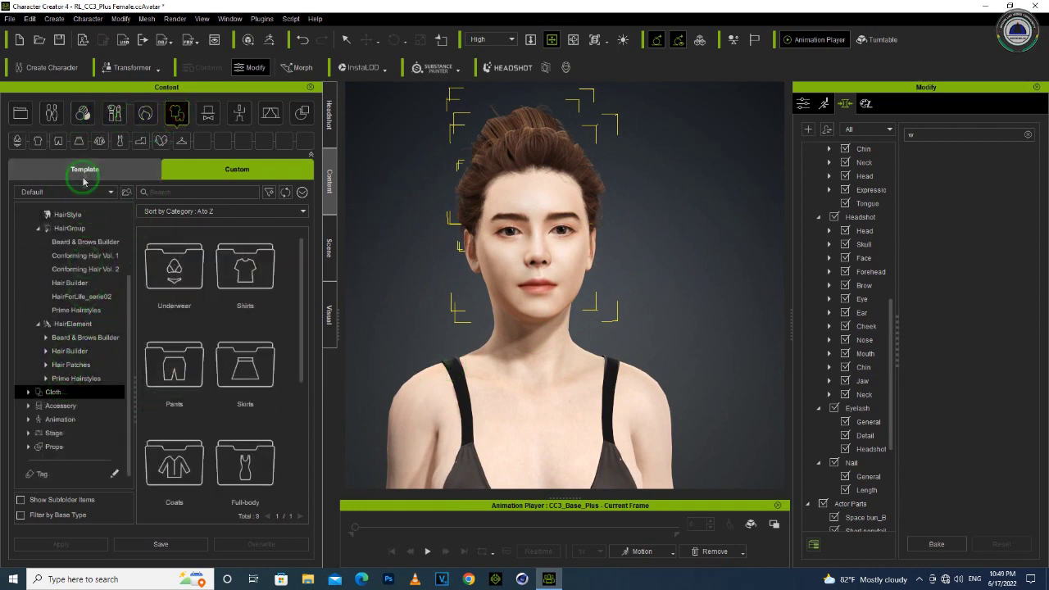
left_click(27, 378)
left_click(75, 410)
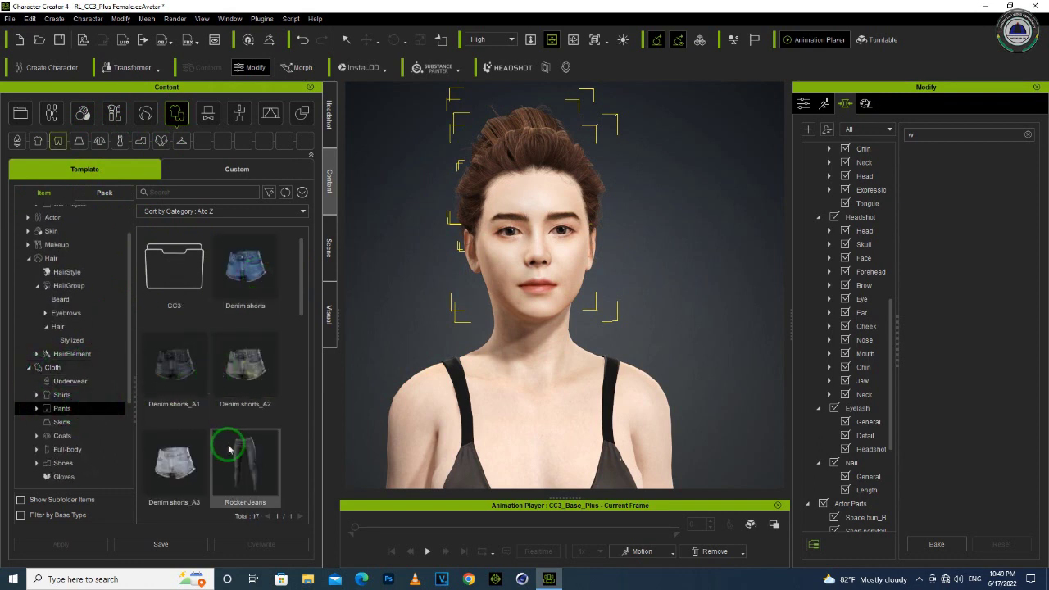
scroll(217, 438, "down", 1)
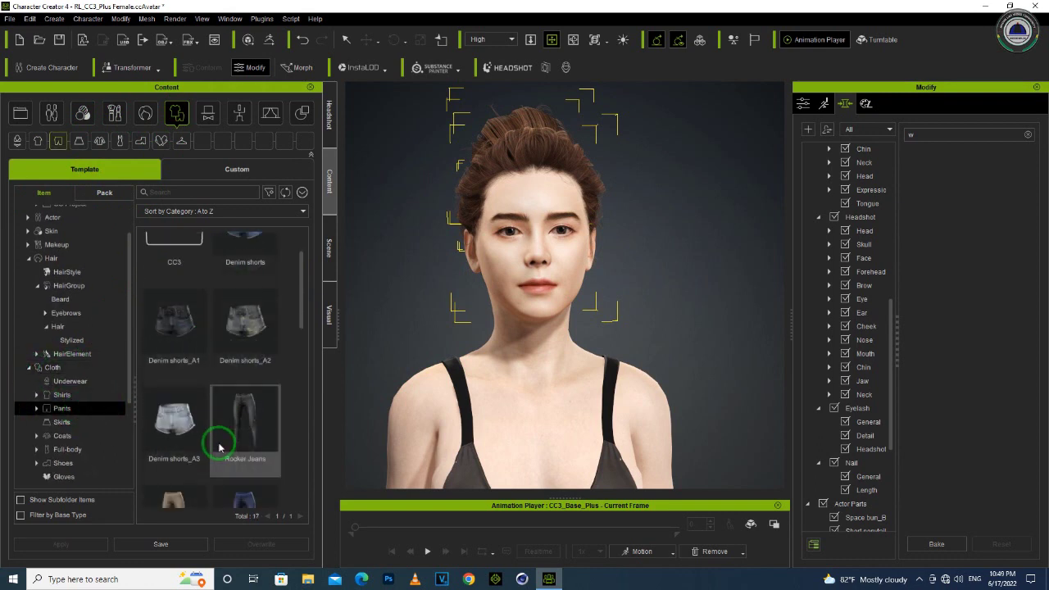
double_click(197, 401)
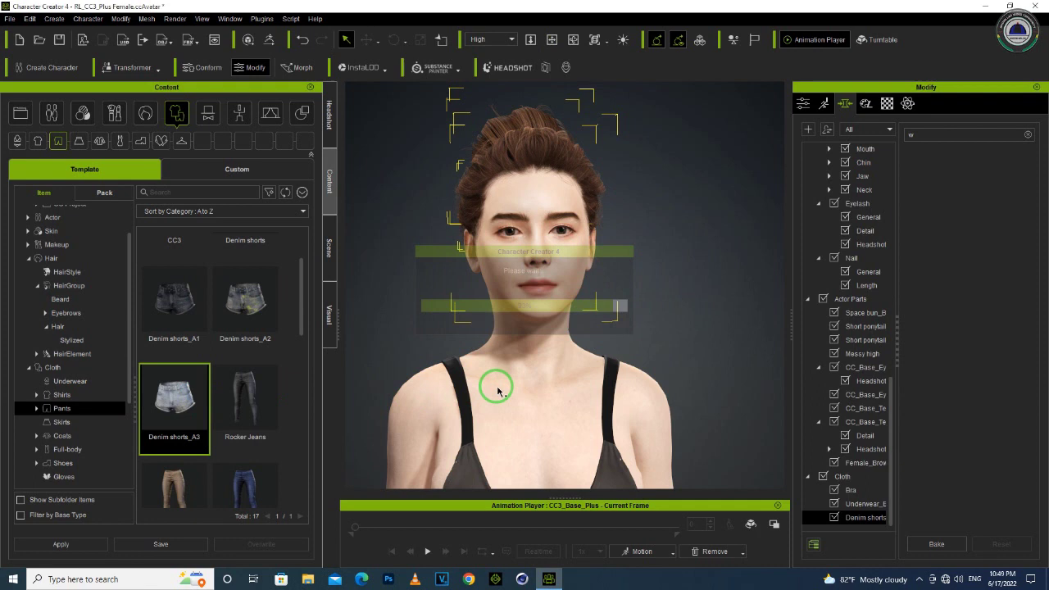
- Dress the character in the Fit shirts_A1 shirt from the template shirts
left_click(62, 422)
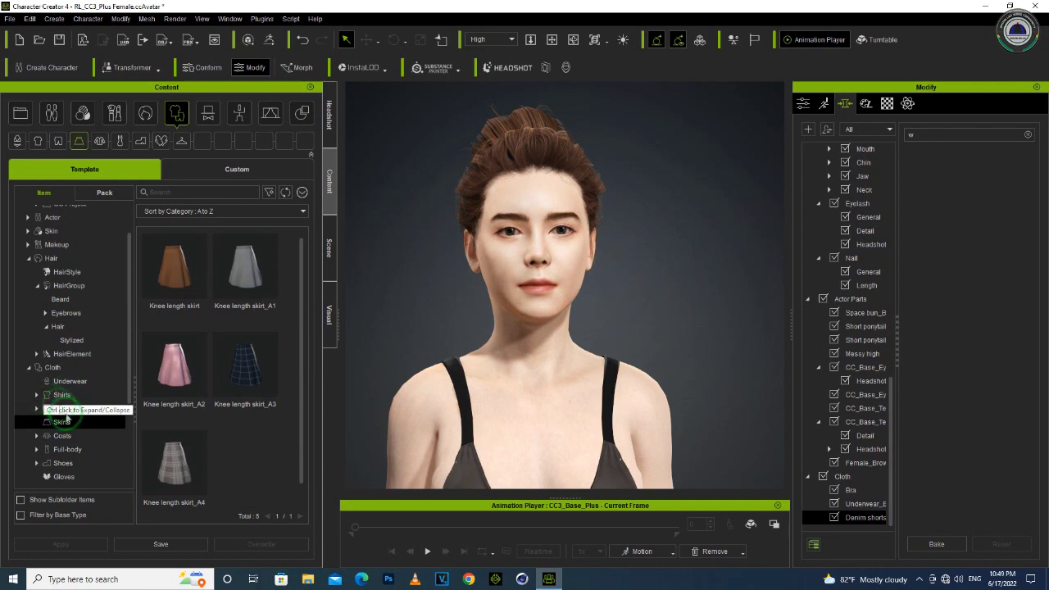
left_click(37, 394)
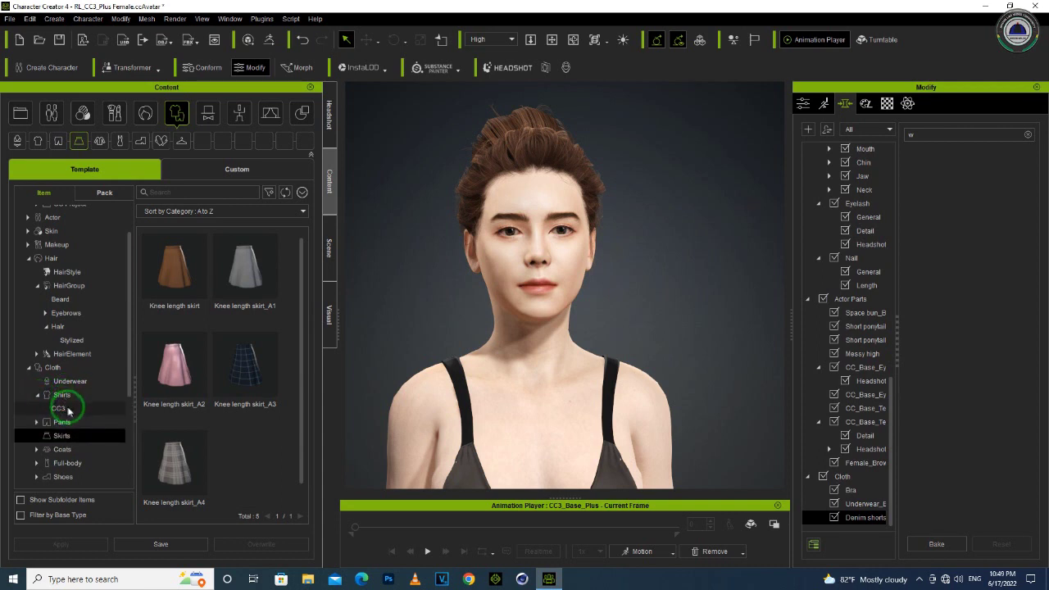
left_click(62, 395)
left_click(240, 358)
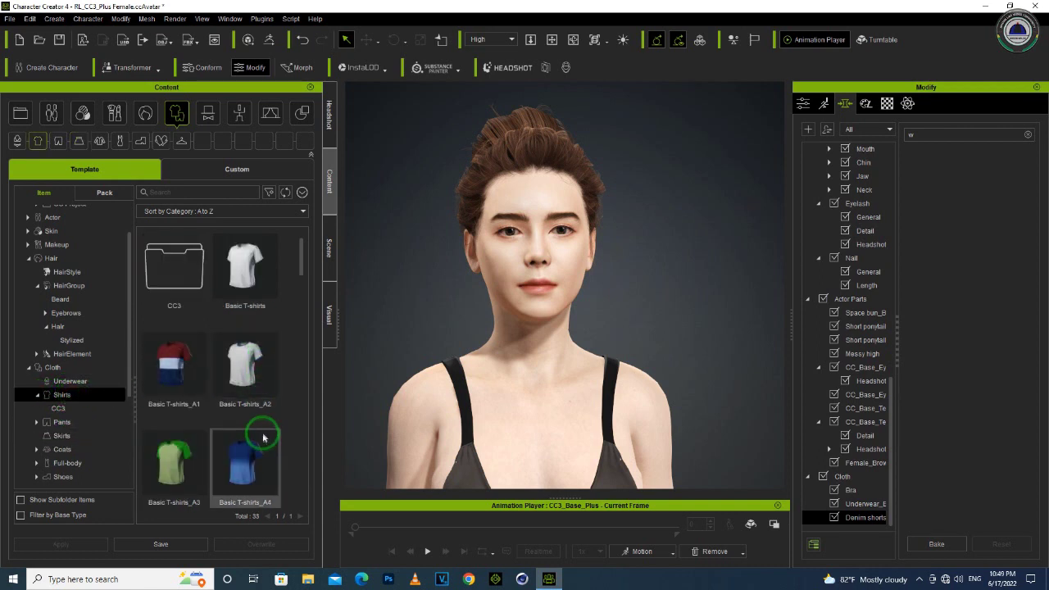
scroll(255, 410, "down", 4)
scroll(251, 385, "down", 5)
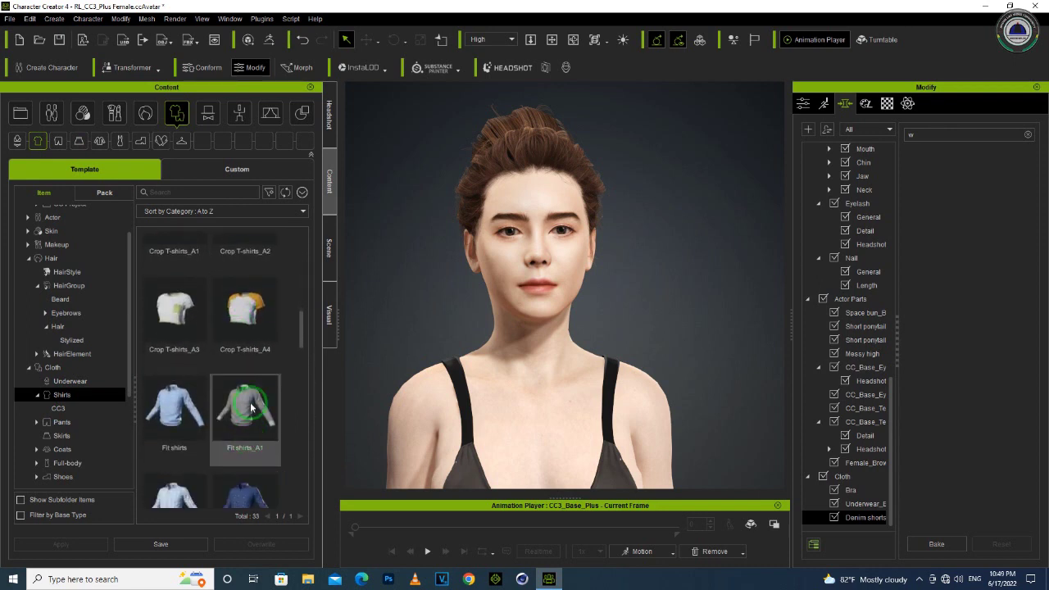
double_click(251, 407)
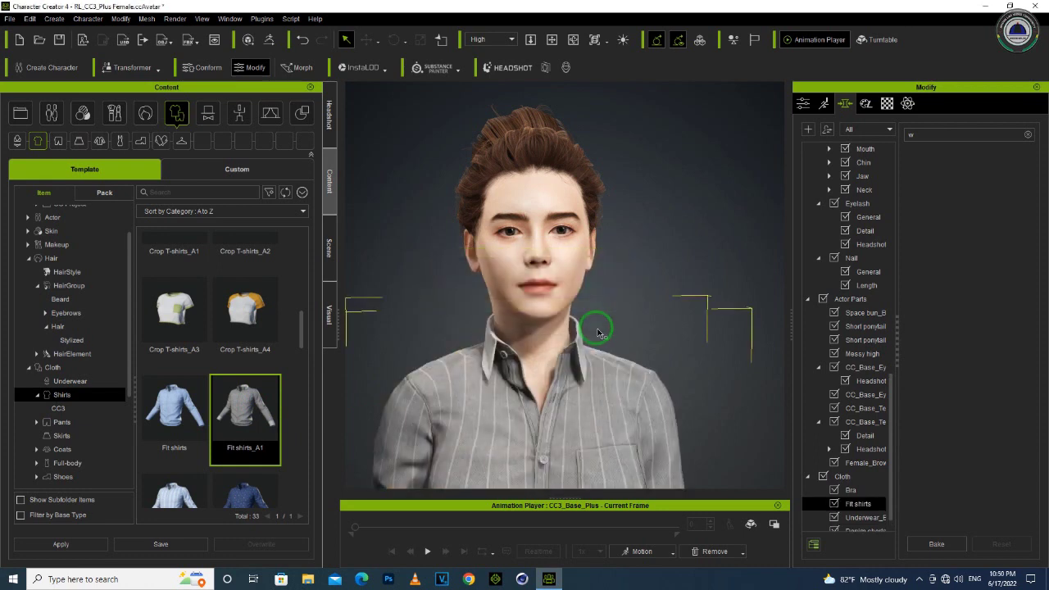
- Examine the striped shirt and denim shorts on the character from several distances and angles
scroll(574, 328, "down", 5)
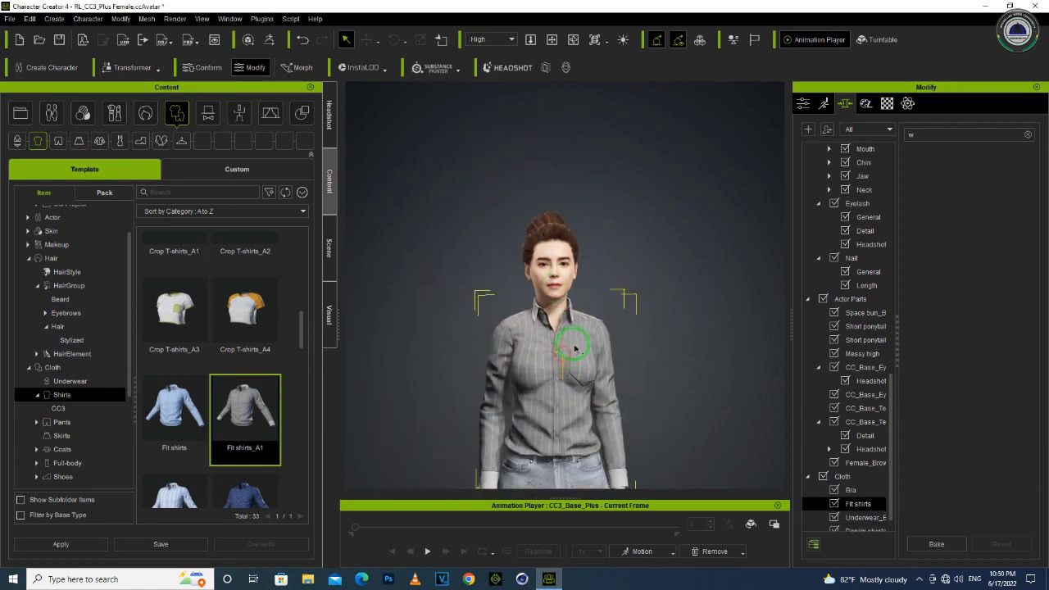
left_click(568, 356)
scroll(539, 339, "down", 3)
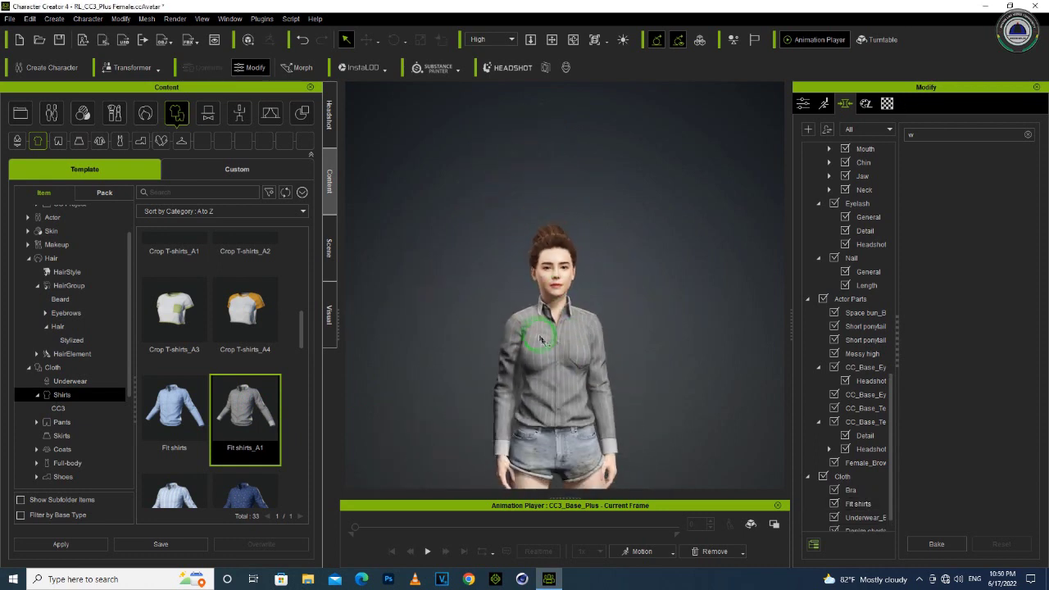
left_click(549, 40)
left_click_drag(558, 312, 539, 166)
left_click_drag(413, 262, 588, 279)
scroll(575, 258, "up", 5)
right_click_drag(664, 241, 508, 249)
left_click_drag(541, 236, 560, 288)
right_click_drag(562, 287, 549, 283)
- Try the Rolled sleeves shirt_A1 over the striped fit shirt and undo the addition of both shirts
scroll(242, 428, "down", 1)
scroll(243, 427, "down", 3)
scroll(227, 357, "down", 2)
left_click_drag(247, 391, 618, 376)
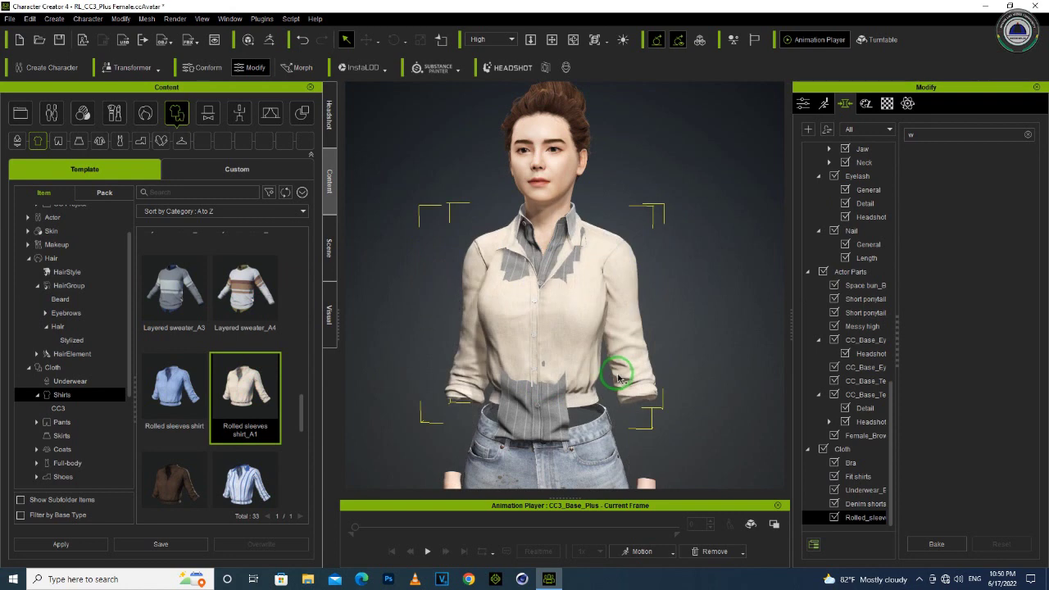
left_click(545, 421)
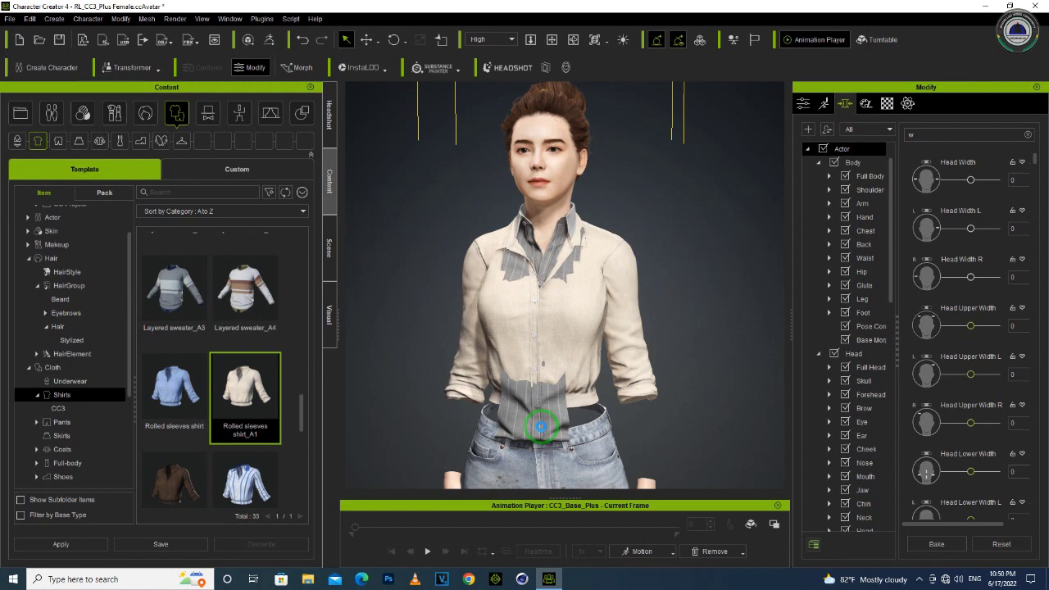
key("ctrl+z")
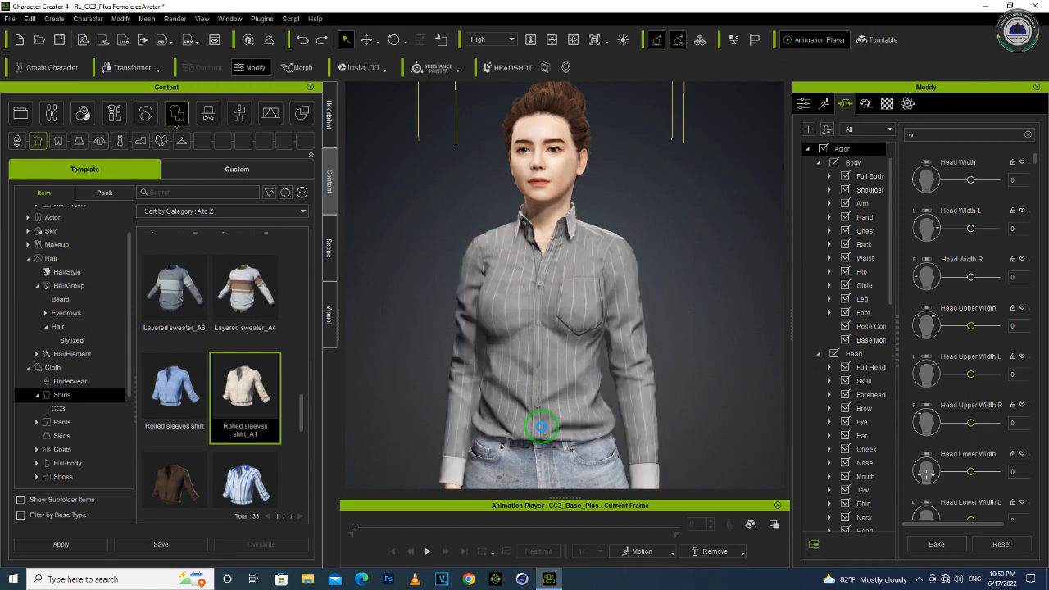
key("ctrl+z")
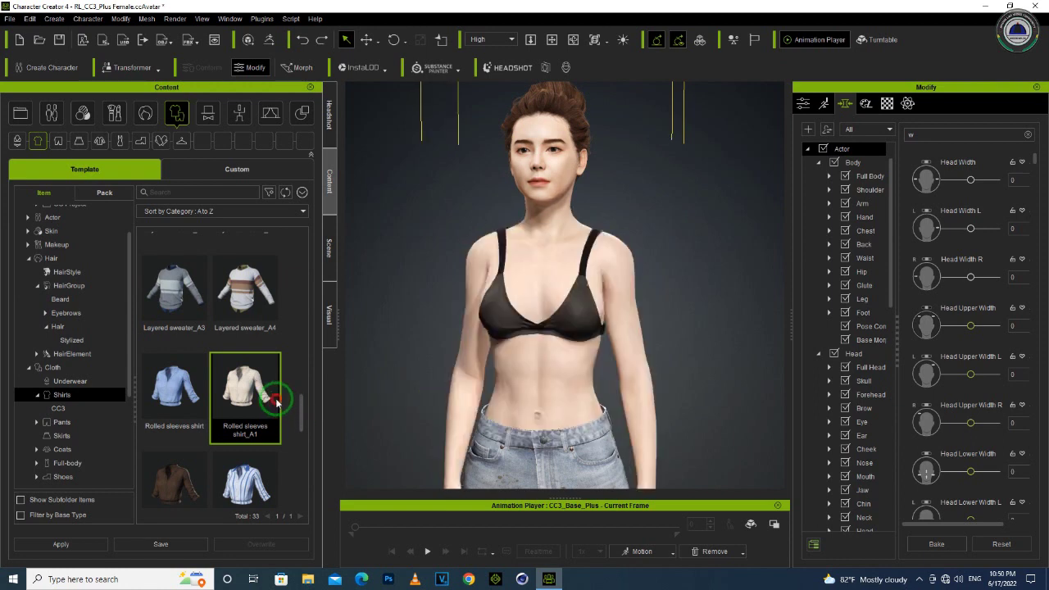
- Try the Rolled sleeves shirt_A1 on the character, replace it with Rolled sleeves shirt_A2 and view it from the side
double_click(276, 401)
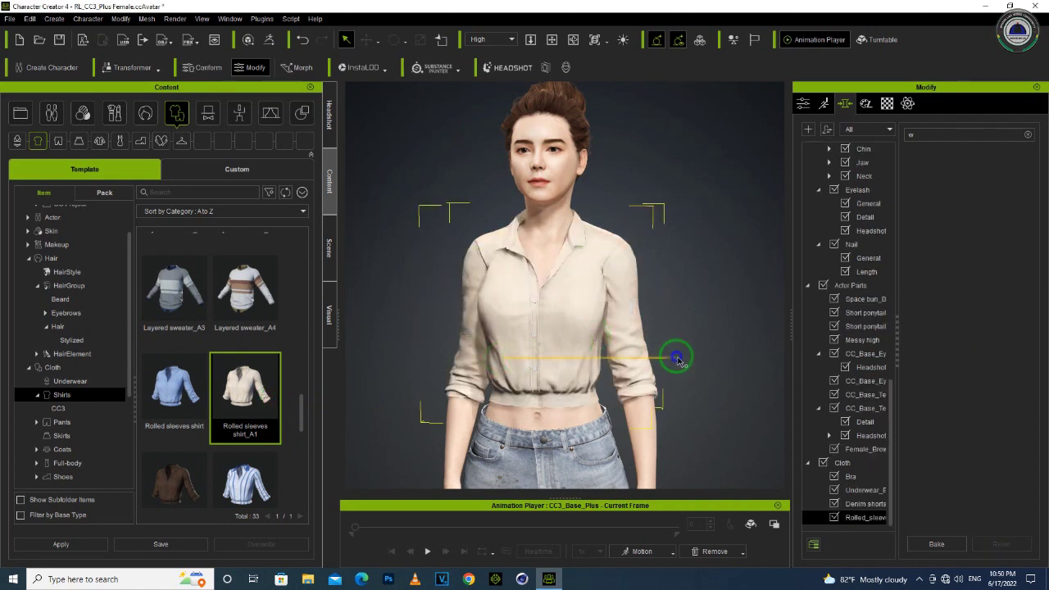
left_click(656, 176)
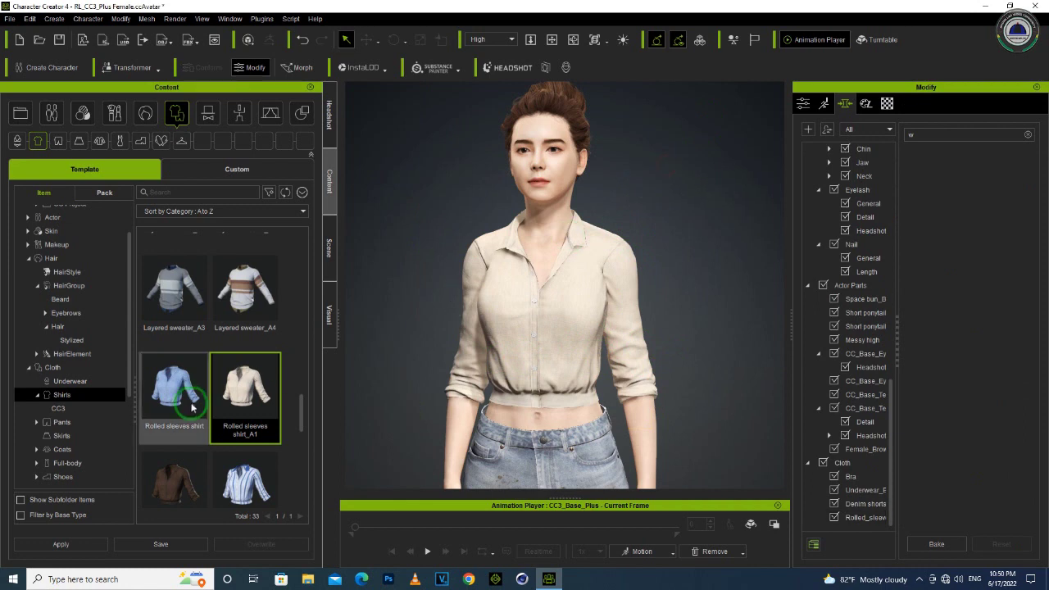
double_click(177, 481)
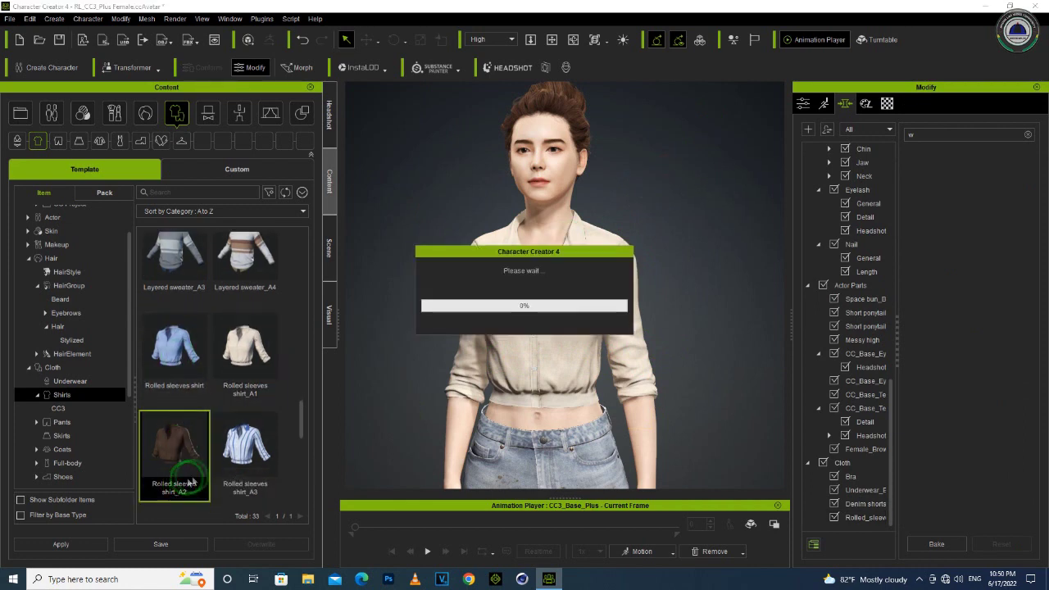
left_click(564, 321)
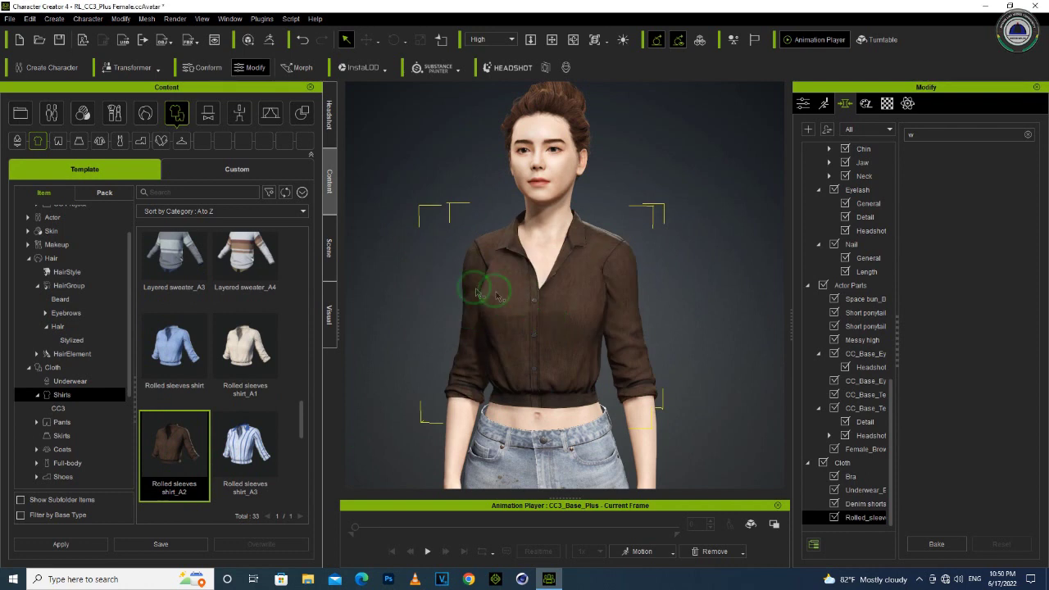
left_click(573, 39)
left_click_drag(533, 313, 622, 318)
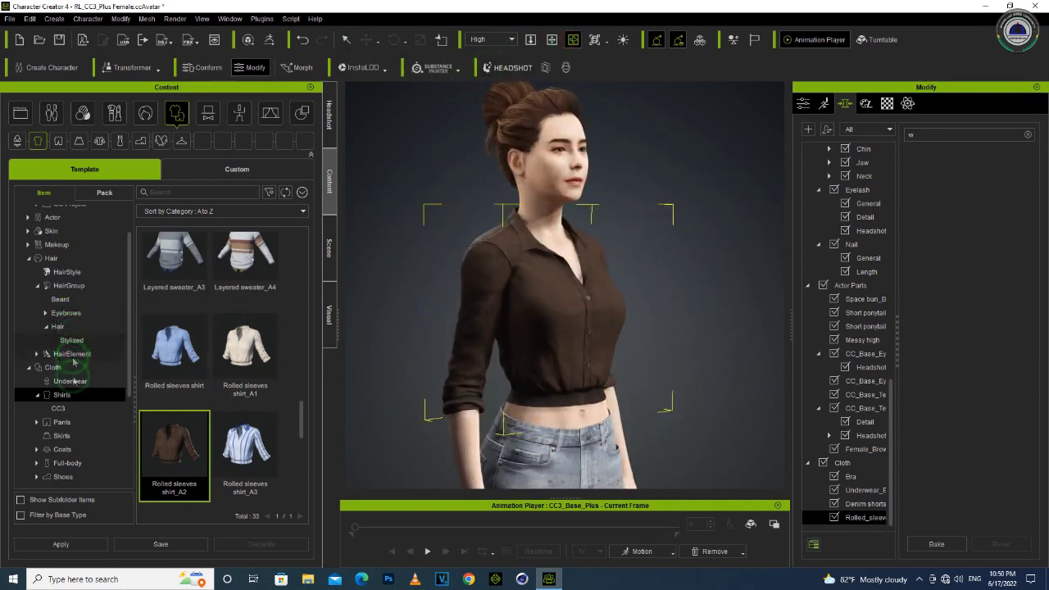
- Replace the light denim shorts with Denim shorts_A1 from the template pants and check the outfit from several angles
left_click(66, 435)
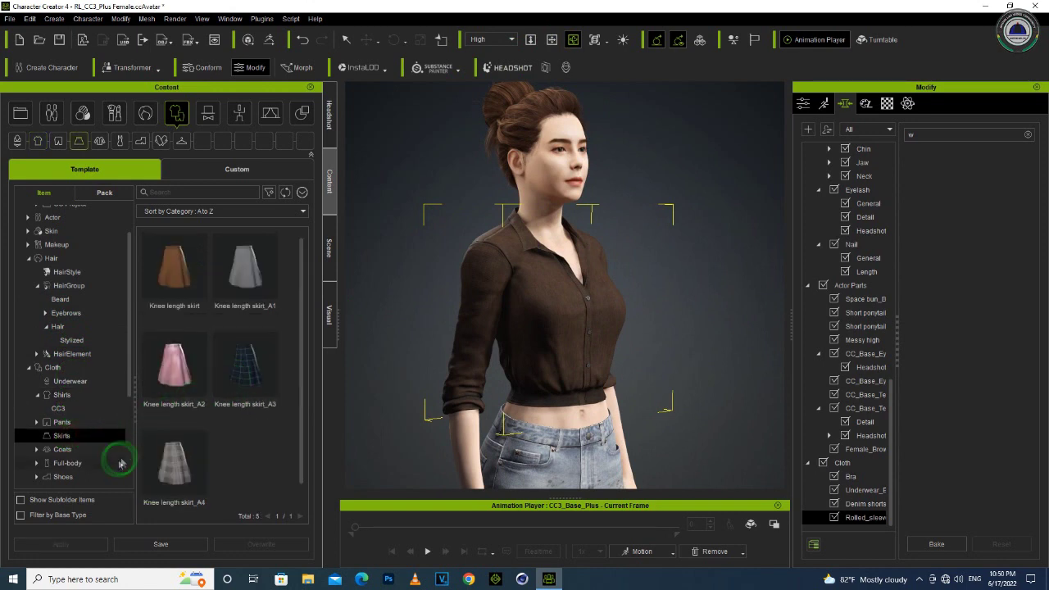
left_click(72, 400)
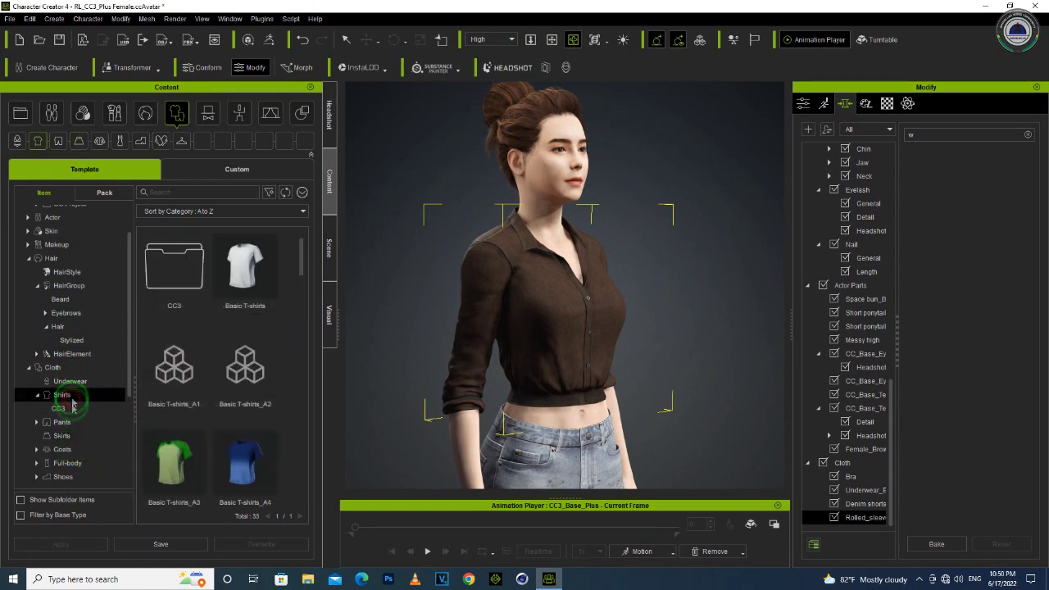
left_click(69, 421)
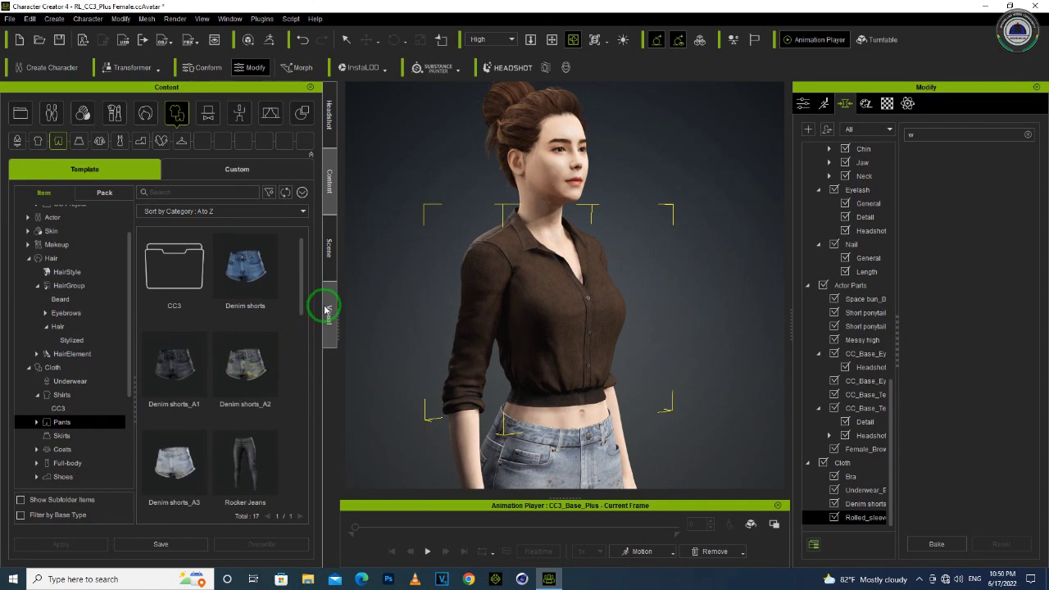
left_click(189, 375)
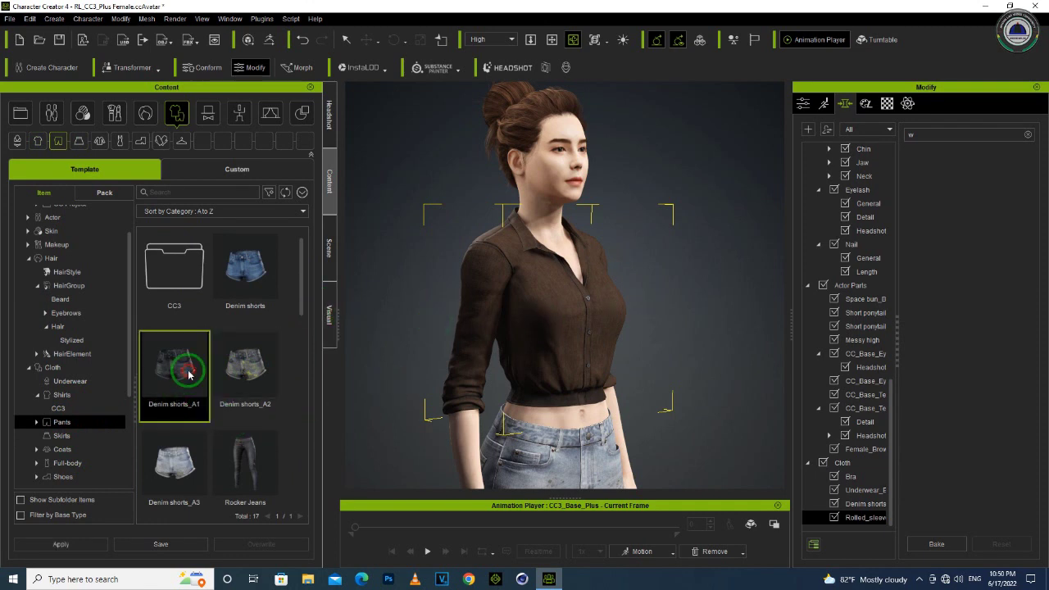
mouse_move(297, 280)
left_mouse_down()
mouse_move(297, 424)
mouse_move(299, 274)
left_mouse_up()
double_click(172, 364)
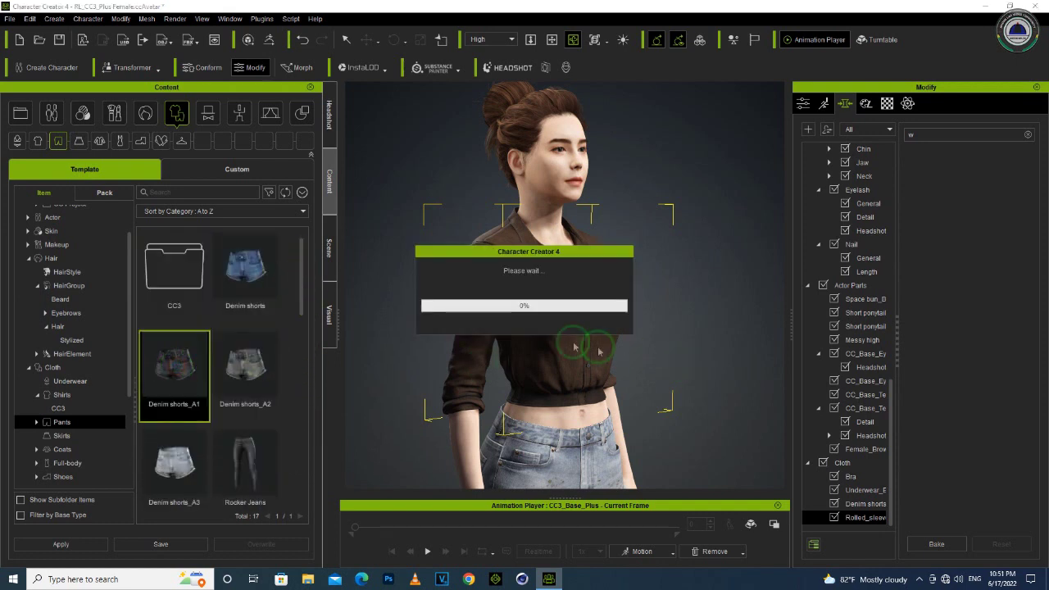
left_click(519, 321)
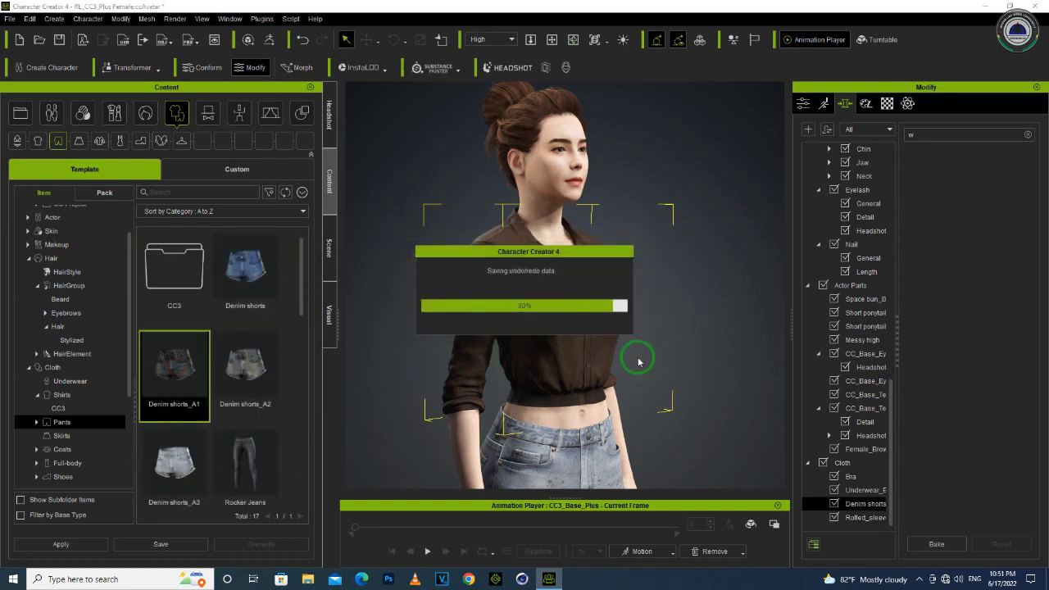
left_click(573, 41)
right_click_drag(518, 189, 715, 185)
right_click_drag(487, 198, 585, 249)
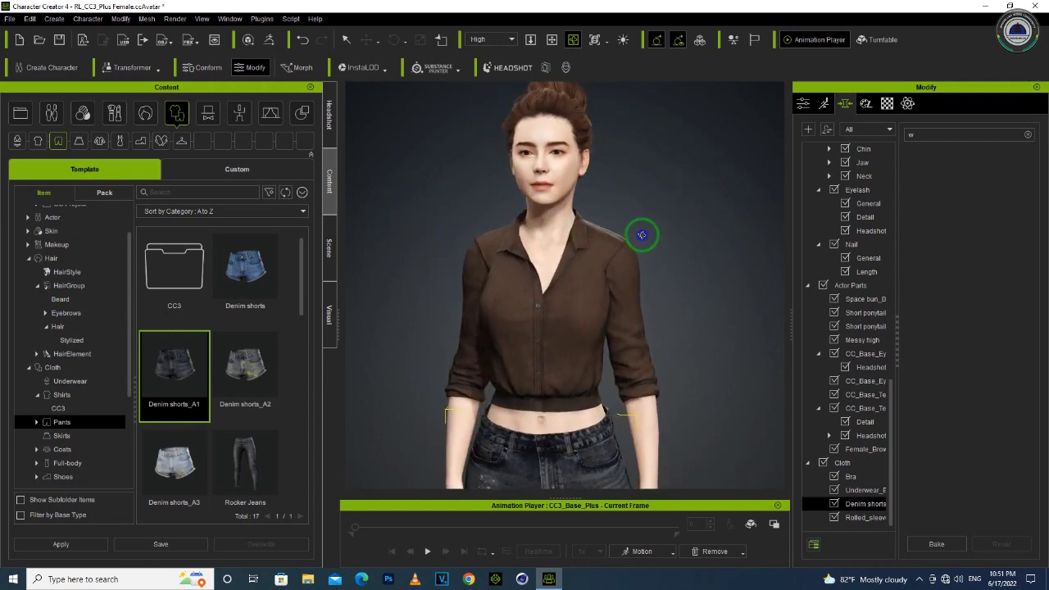
- Put the Canvas Shoes_A4 from the template shoes on the character and check them on her feet
scroll(595, 286, "down", 5)
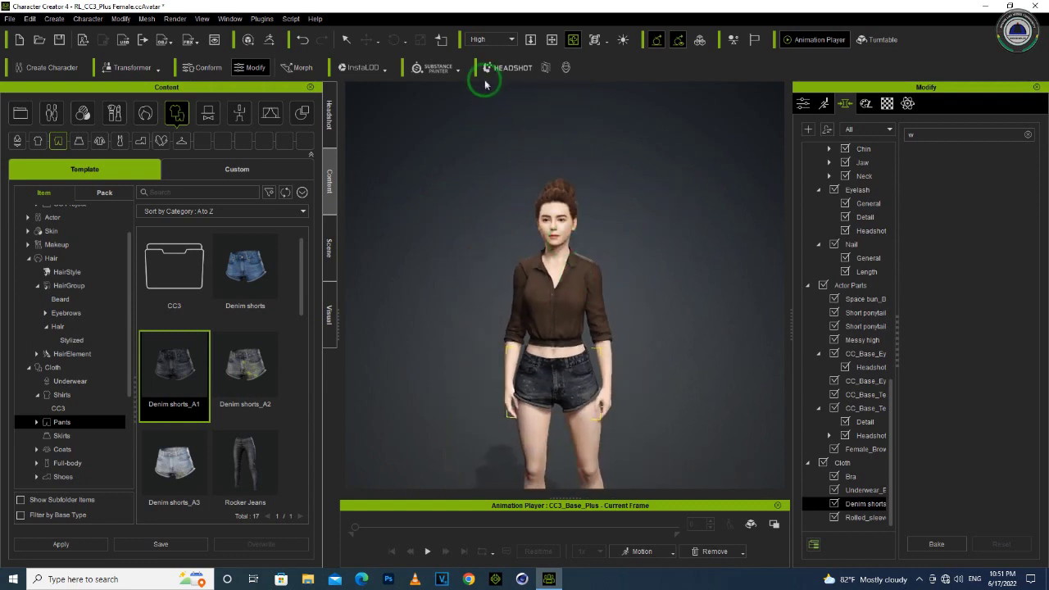
left_click(551, 39)
left_click_drag(585, 381, 587, 245)
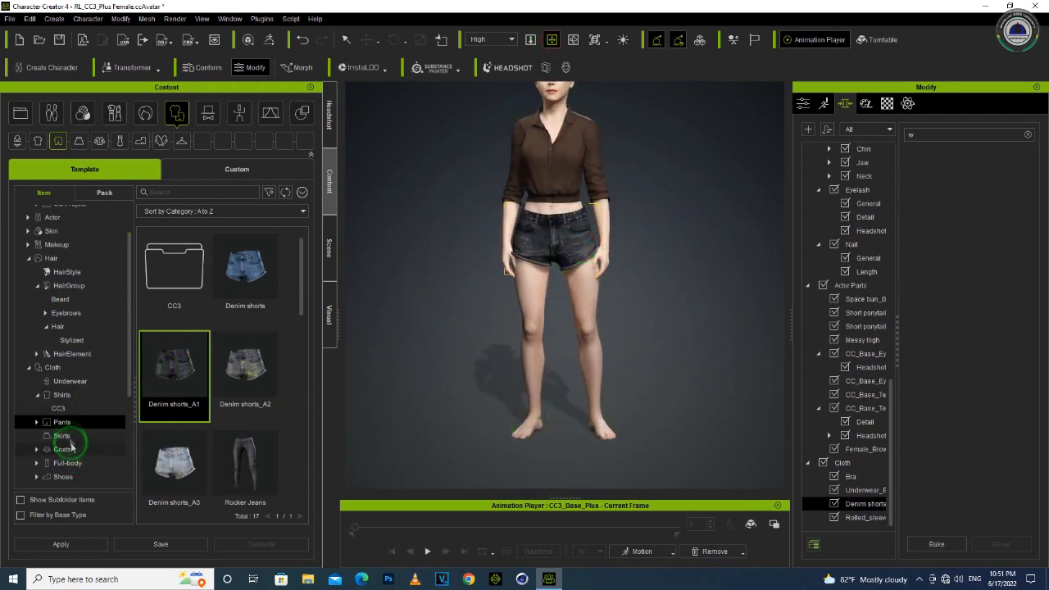
left_click(70, 475)
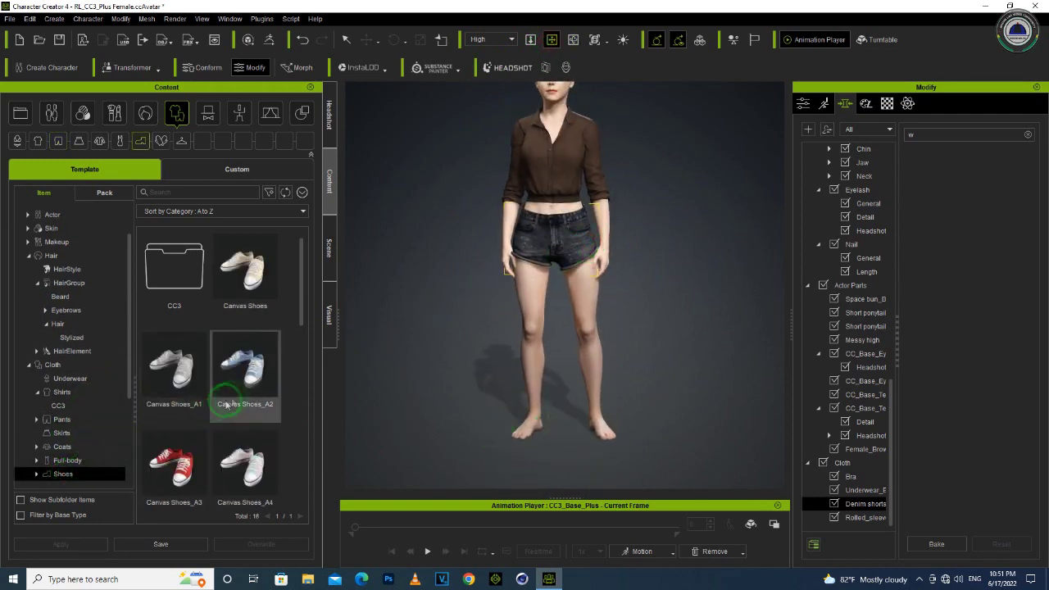
scroll(246, 385, "down", 3)
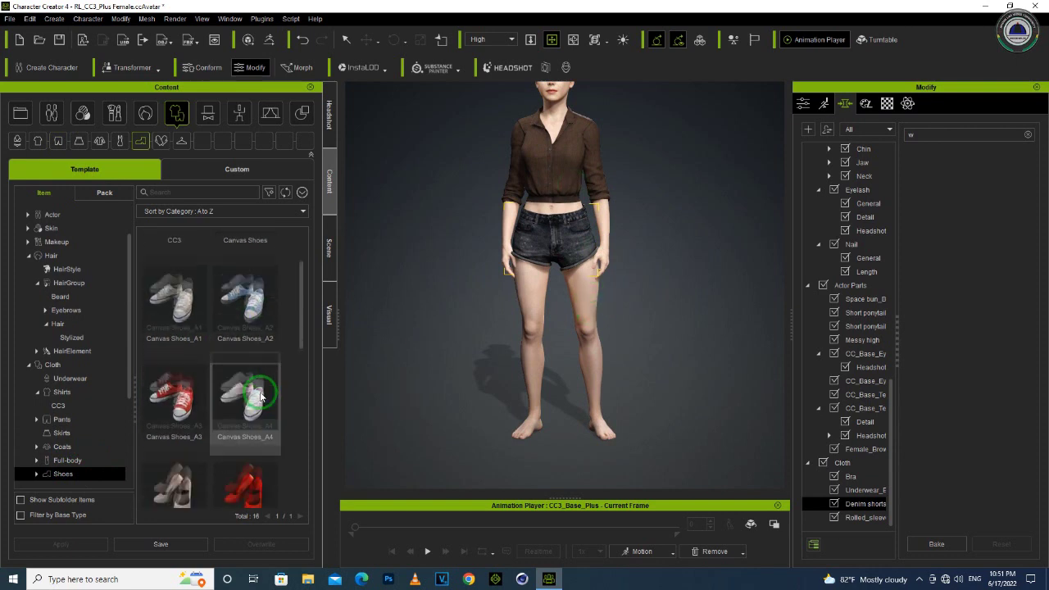
scroll(209, 393, "down", 5)
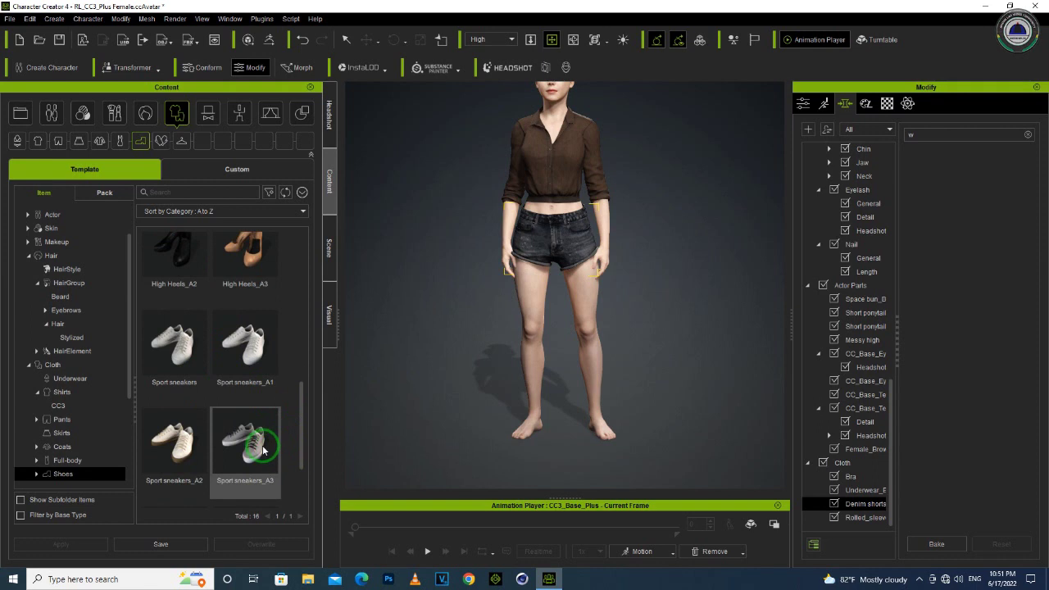
left_click_drag(300, 434, 309, 330)
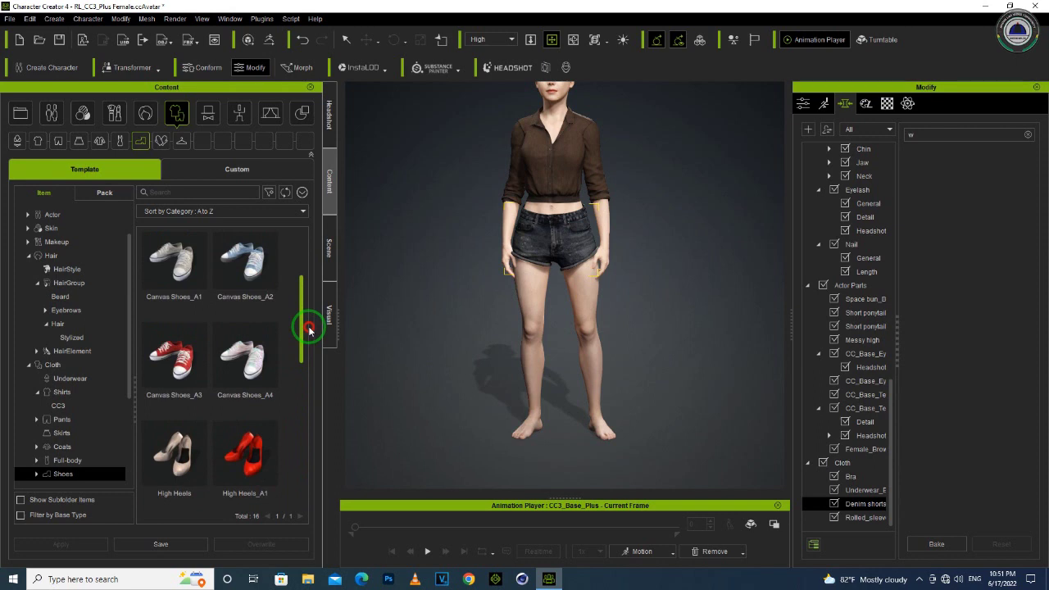
left_click(191, 302)
left_click(254, 381)
double_click(255, 370)
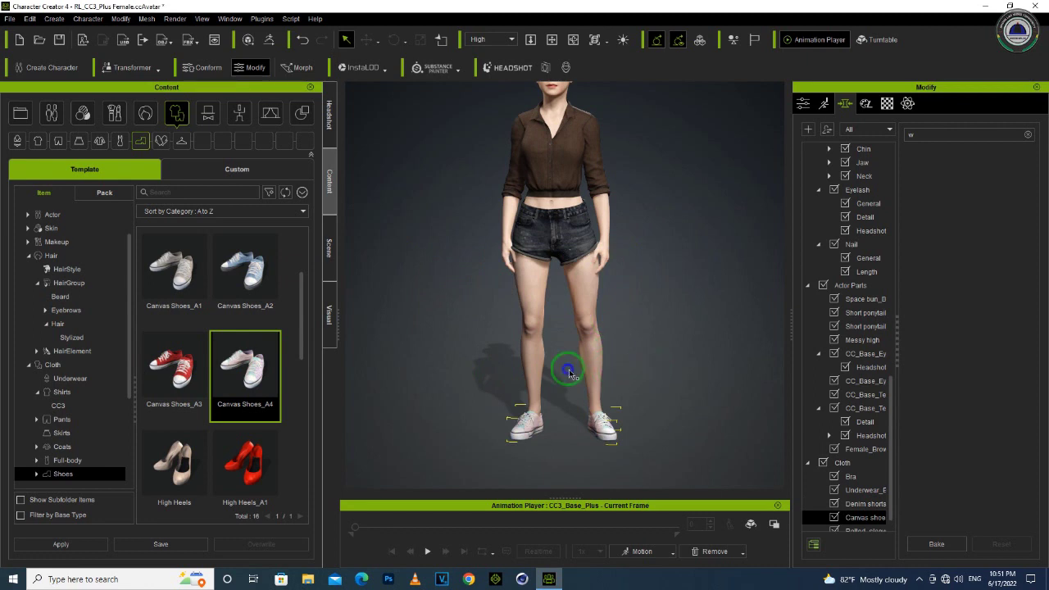
left_click(574, 40)
left_click_drag(637, 213, 713, 186)
- Set the diffuse color of the Space bun_Big hair material to the dark grey custom color #3f3f3f
left_click(551, 40)
left_click_drag(564, 179, 616, 290)
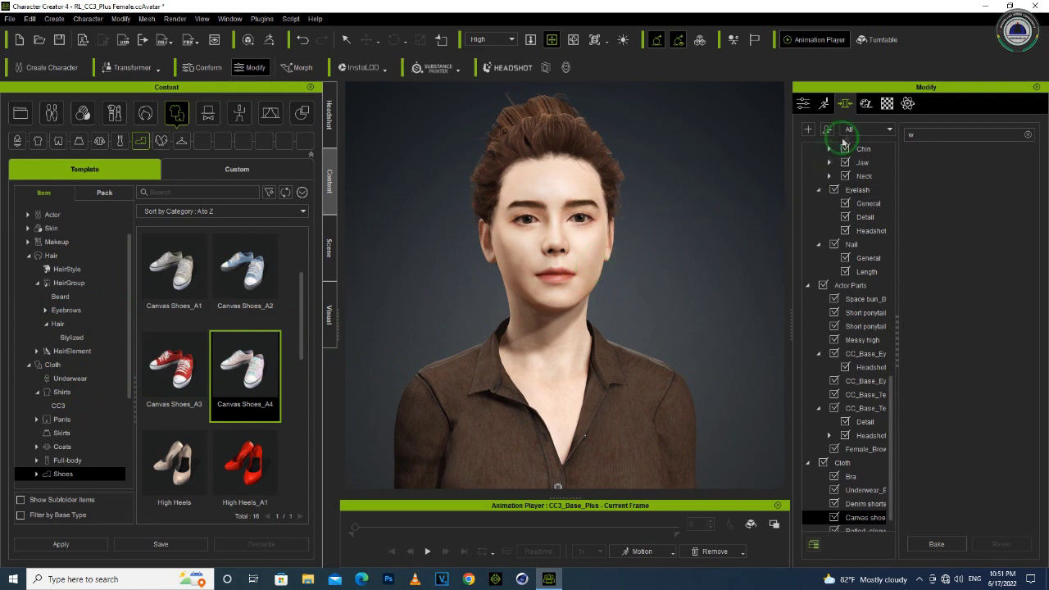
left_click(886, 104)
scroll(856, 172, "up", 5)
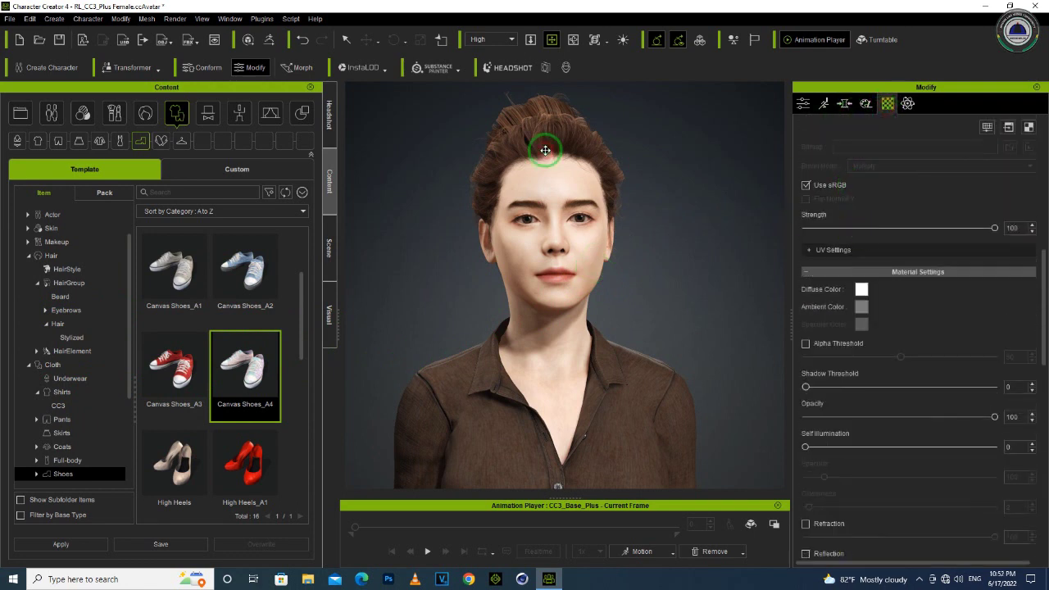
left_click(328, 248)
left_click(69, 306)
left_click(65, 280)
left_click(74, 236)
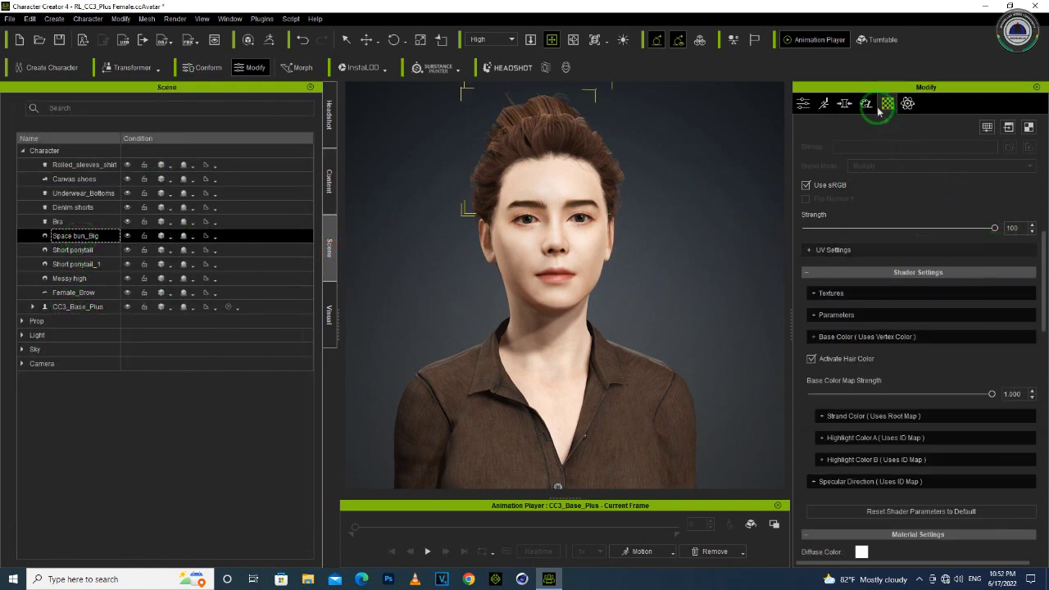
scroll(896, 320, "down", 4)
left_click(860, 224)
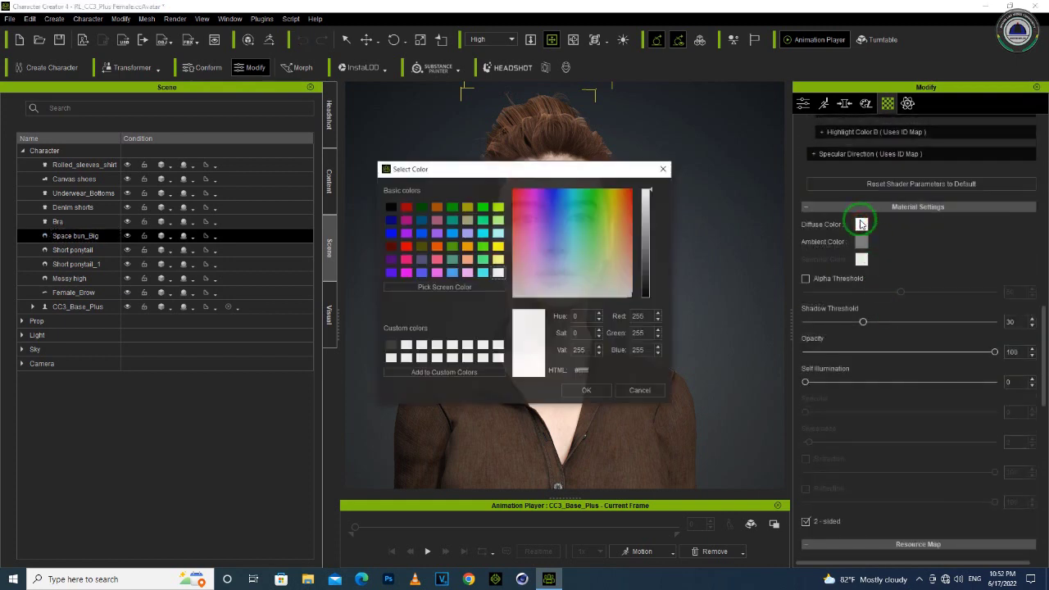
left_click(393, 345)
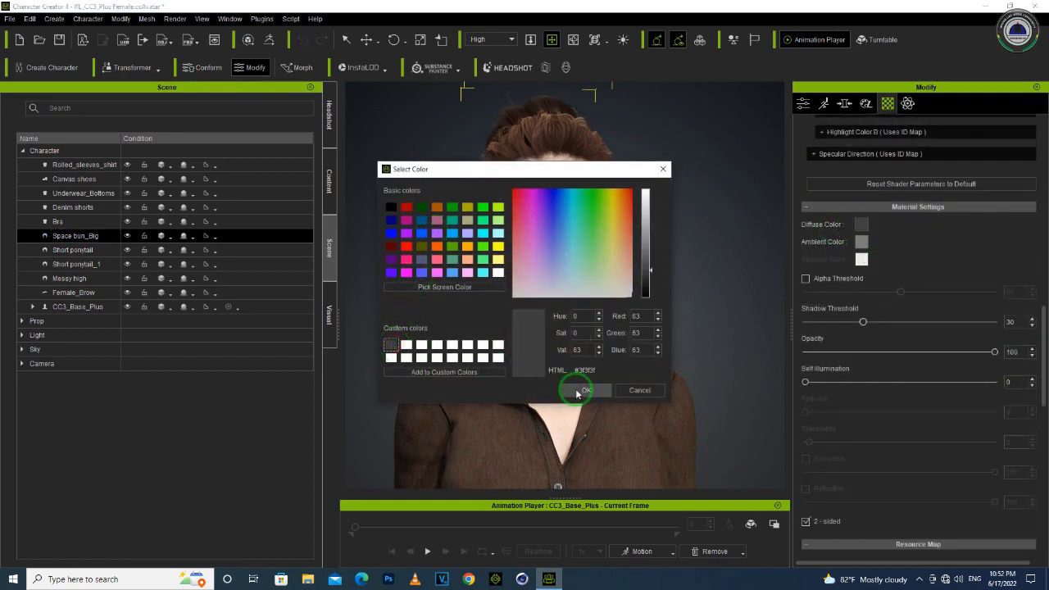
left_click(583, 388)
- Set the Short ponytail hair's diffuse color to the saved dark grey custom color
left_click(112, 253)
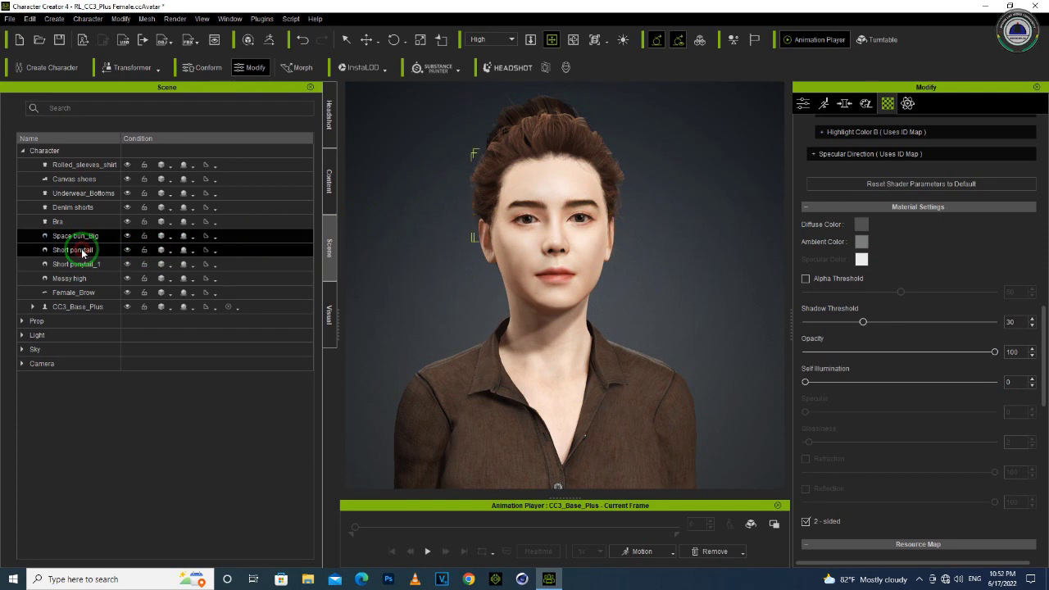
left_click(862, 223)
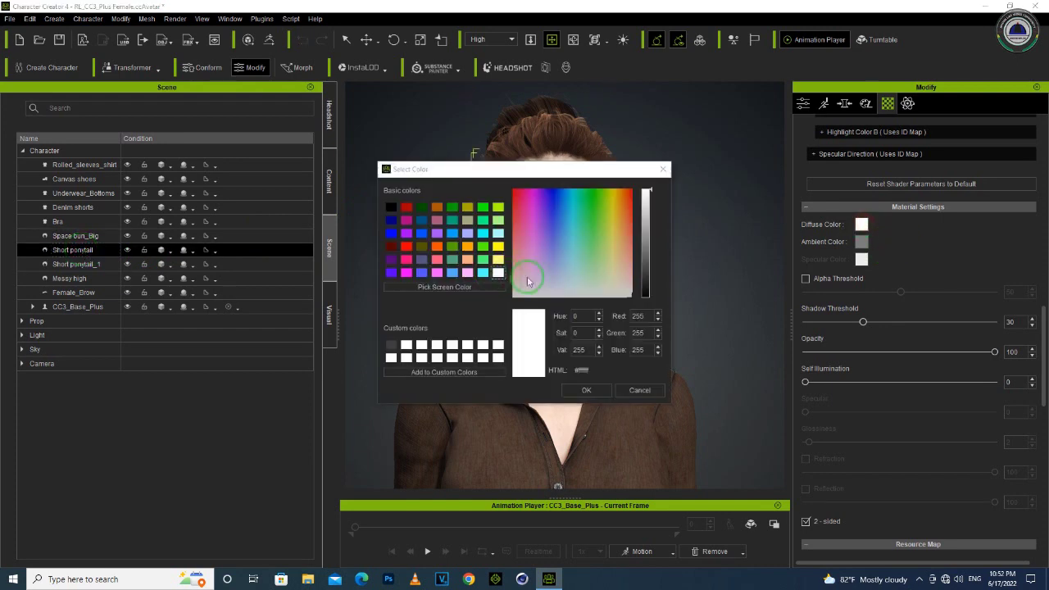
left_click(392, 205)
left_click(405, 316)
left_click(391, 345)
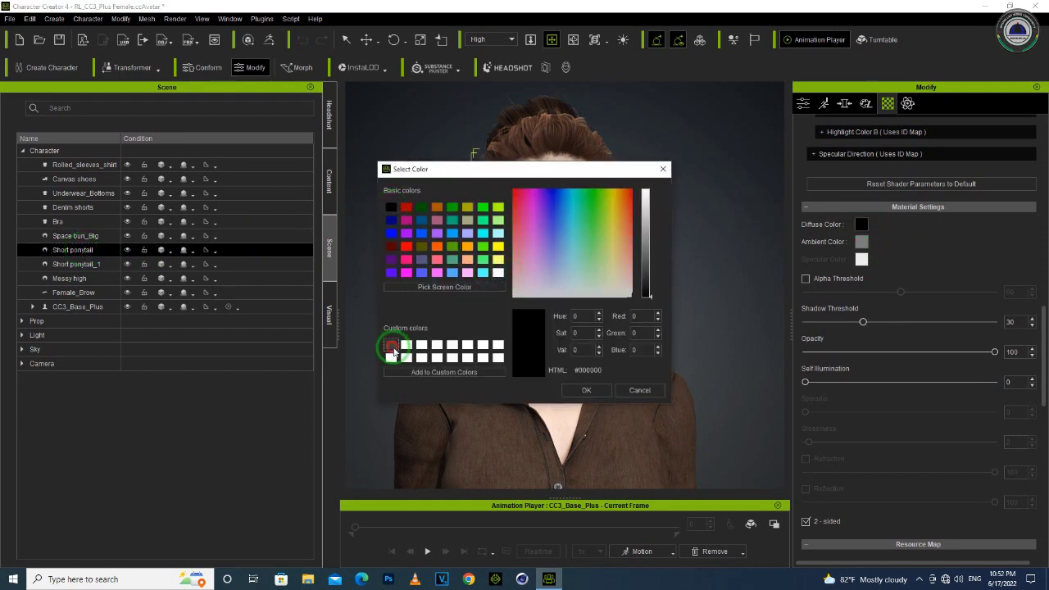
left_click(584, 390)
- Give the Short ponytail_1 hair the same dark grey custom diffuse color
left_click(79, 264, "ctrl")
left_click(79, 265)
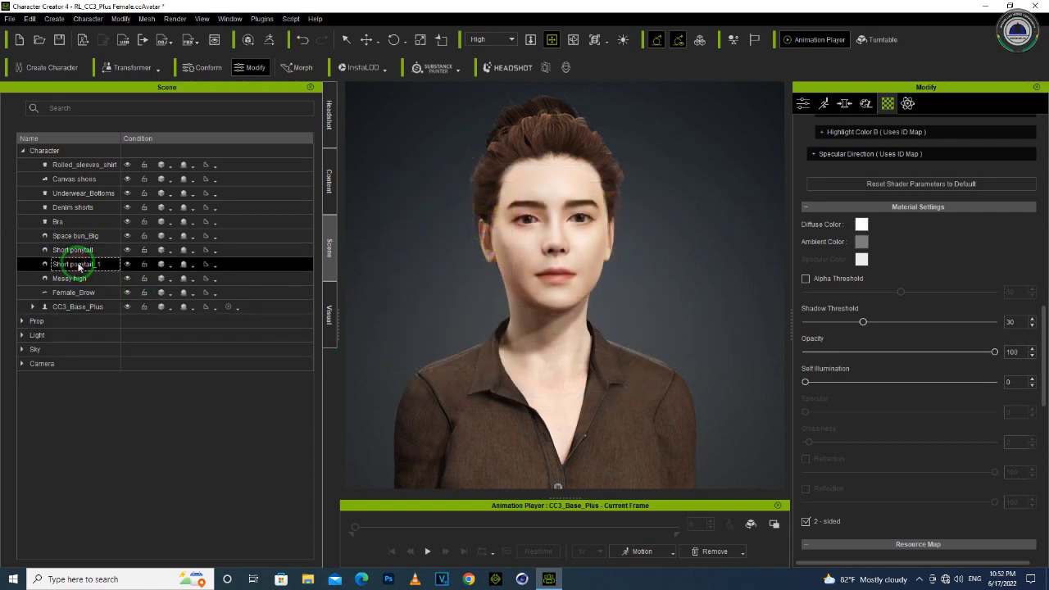
left_click(861, 224)
left_click(390, 345)
left_click(566, 386)
- Apply the dark grey custom color as the diffuse color of the Messy high hair
left_click(67, 286)
left_click(856, 229)
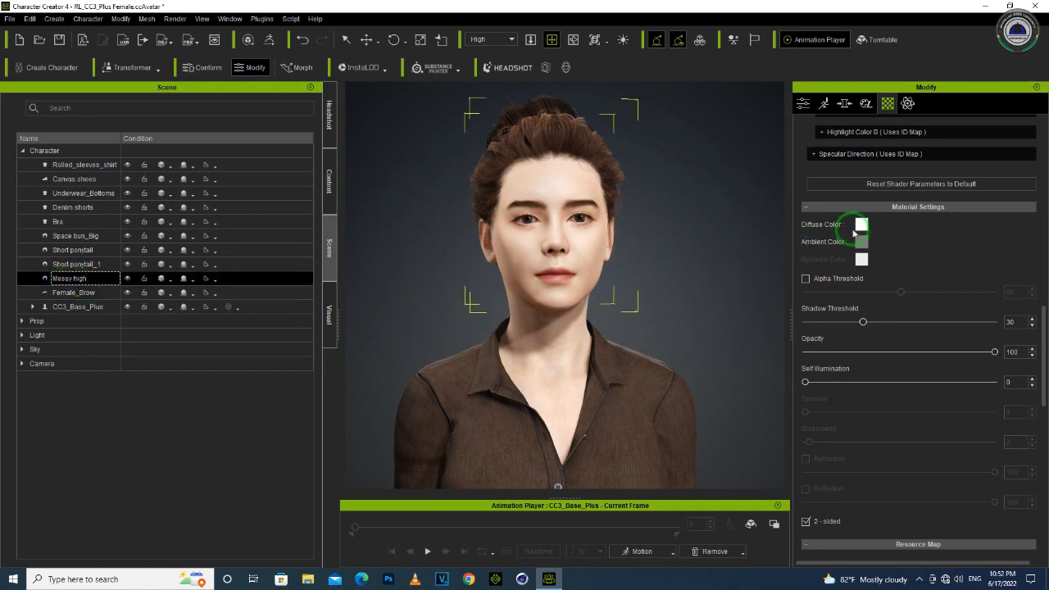
left_click(391, 345)
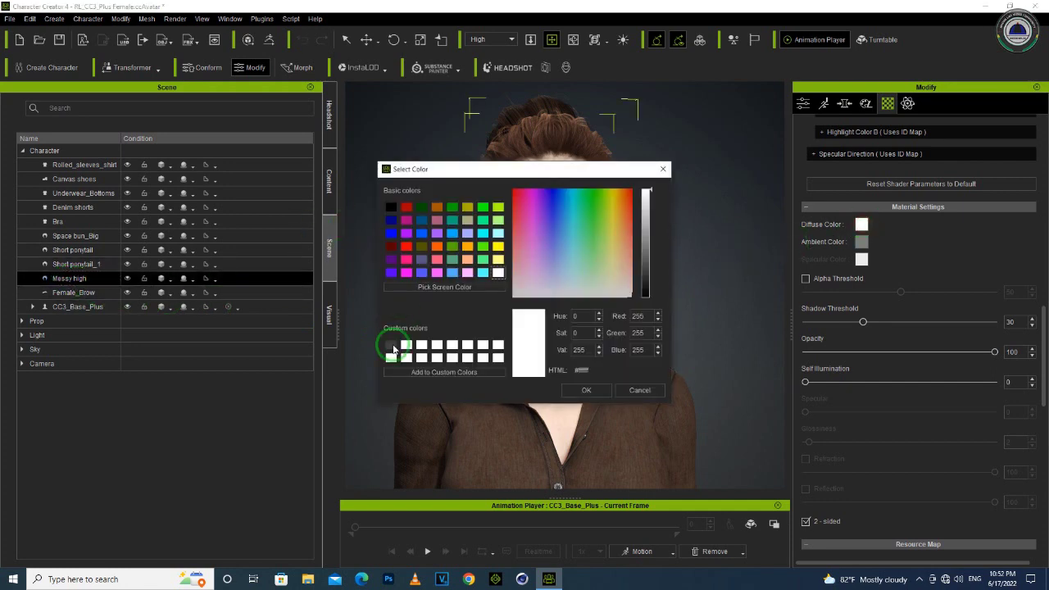
left_click(604, 390)
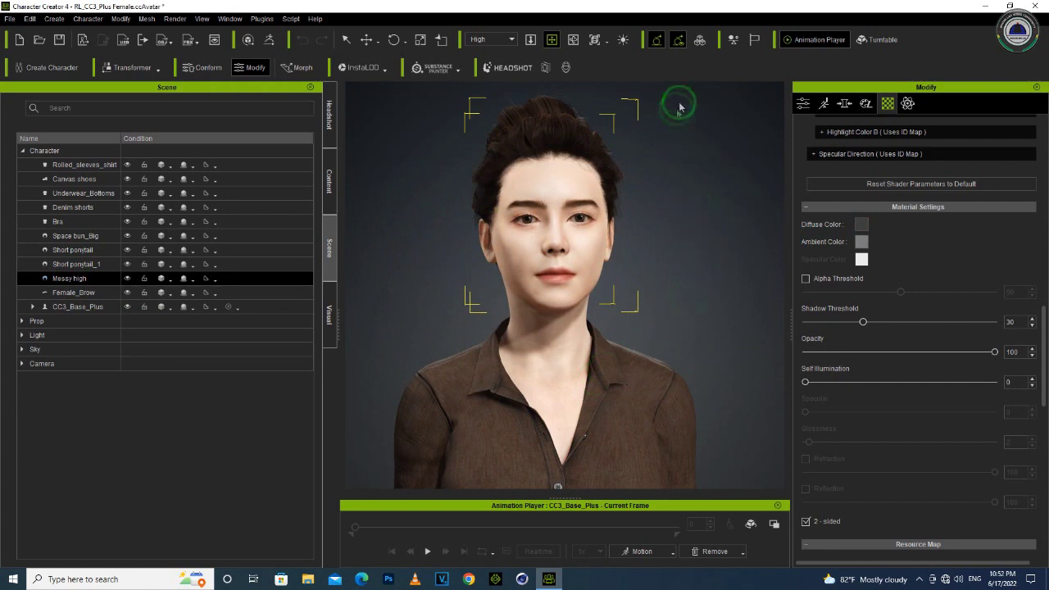
- Examine the darkened hair, the face and the full outfit from several angles and distances
right_click_drag(557, 280, 459, 278)
right_click_drag(671, 260, 409, 244)
right_click_drag(707, 247, 738, 267)
right_click_drag(573, 262, 679, 266)
scroll(567, 274, "down", 5)
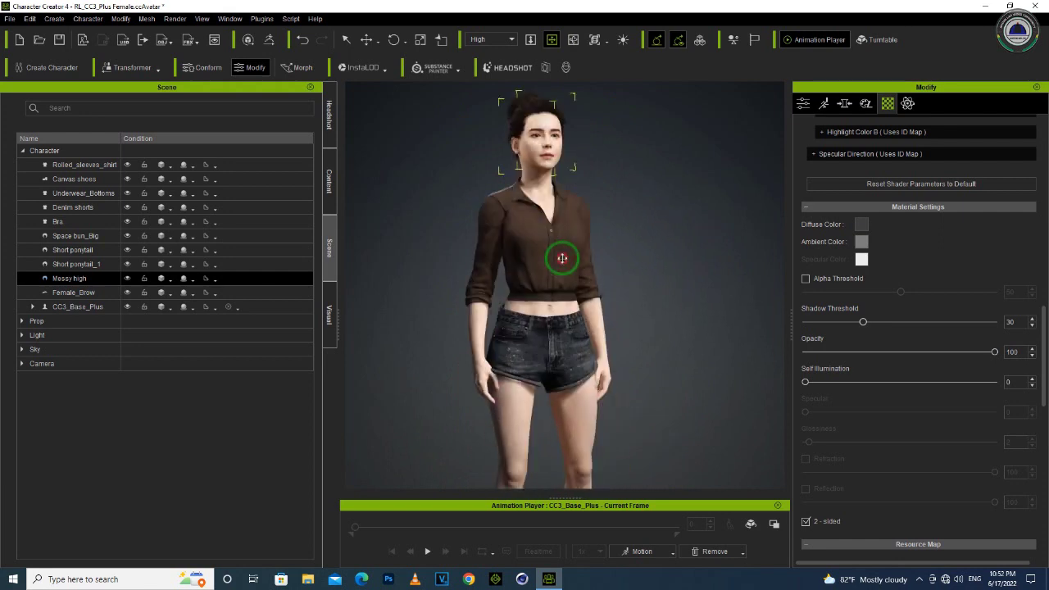
scroll(562, 258, "down", 4)
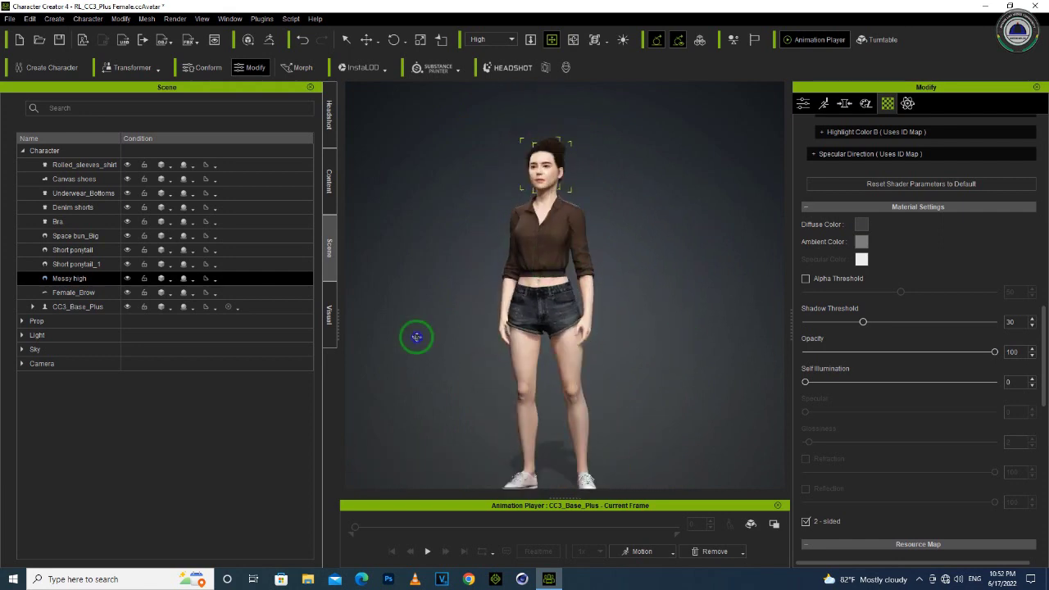
mouse_move(524, 328)
right_mouse_down()
mouse_move(696, 325)
mouse_move(830, 369)
mouse_move(524, 330)
right_mouse_up()
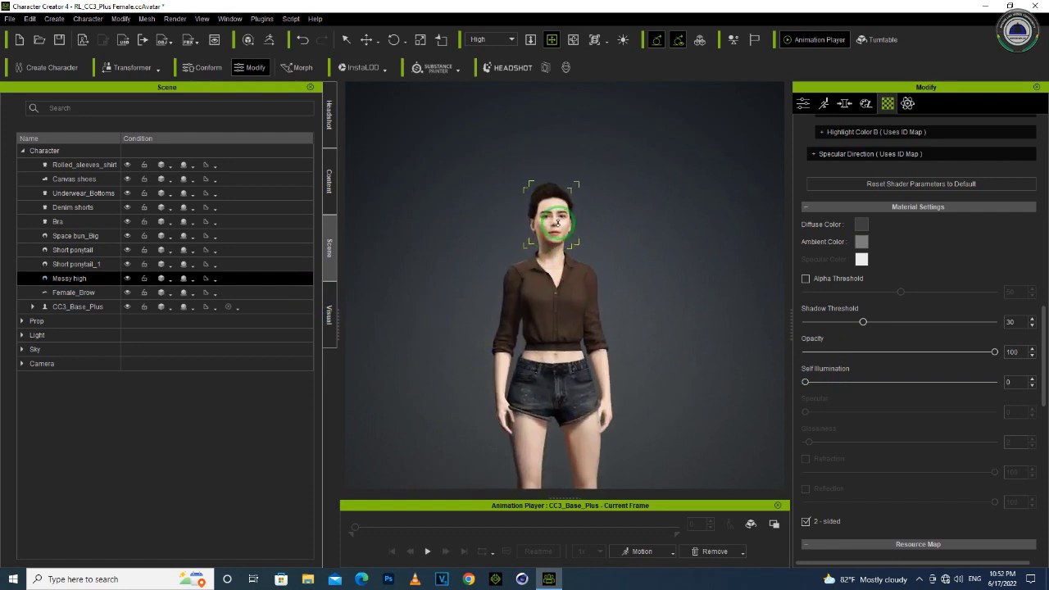
scroll(565, 212, "up", 4)
right_click_drag(663, 260, 290, 286)
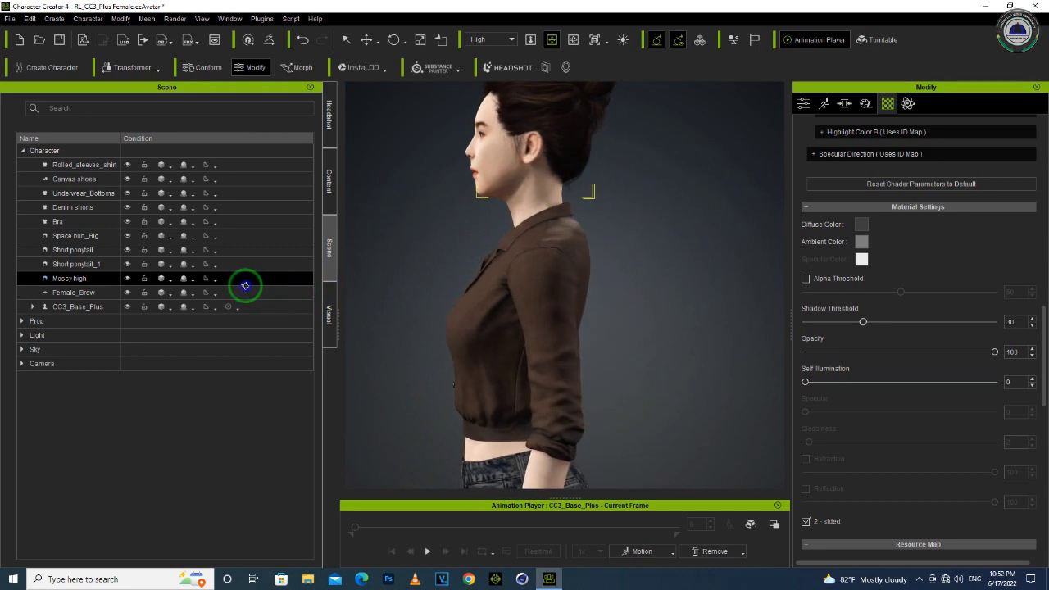
right_click_drag(379, 296, 744, 295)
scroll(585, 323, "up", 3)
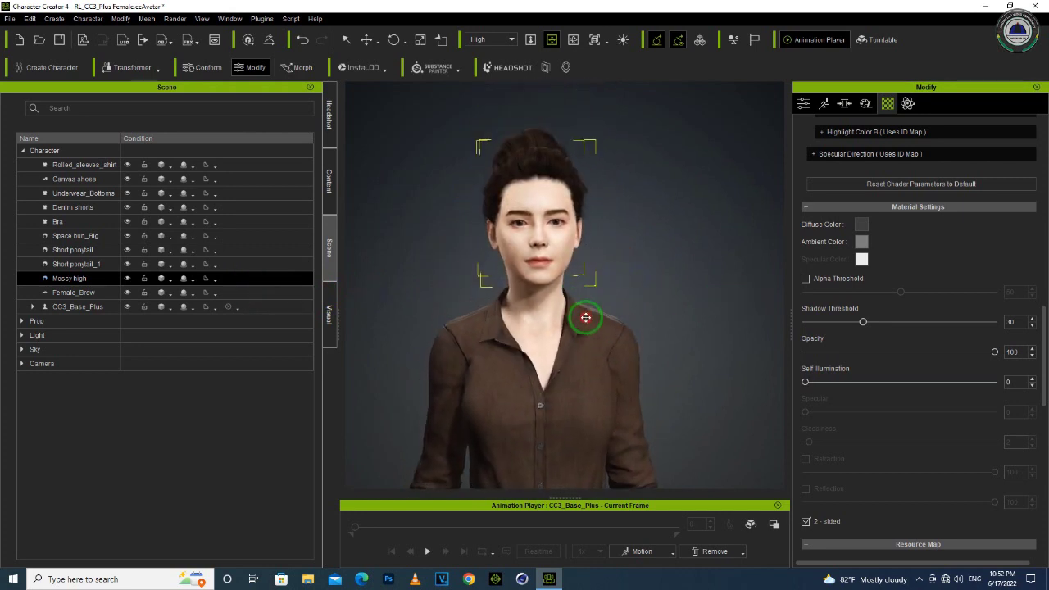
scroll(516, 169, "up", 1)
scroll(517, 168, "up", 2)
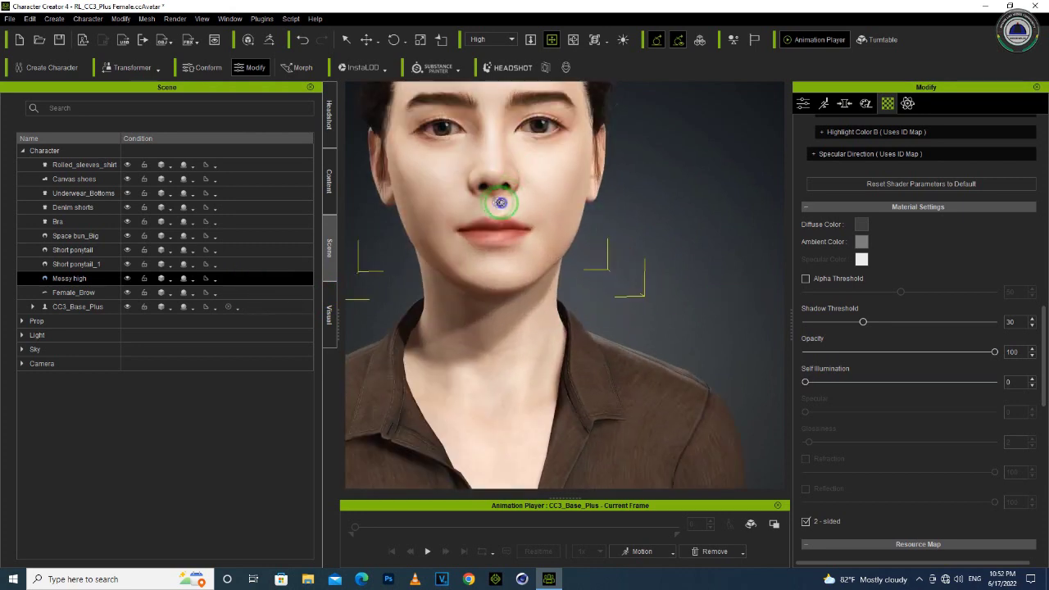
right_click_drag(500, 202, 519, 257)
scroll(576, 249, "down", 4)
scroll(579, 363, "down", 5)
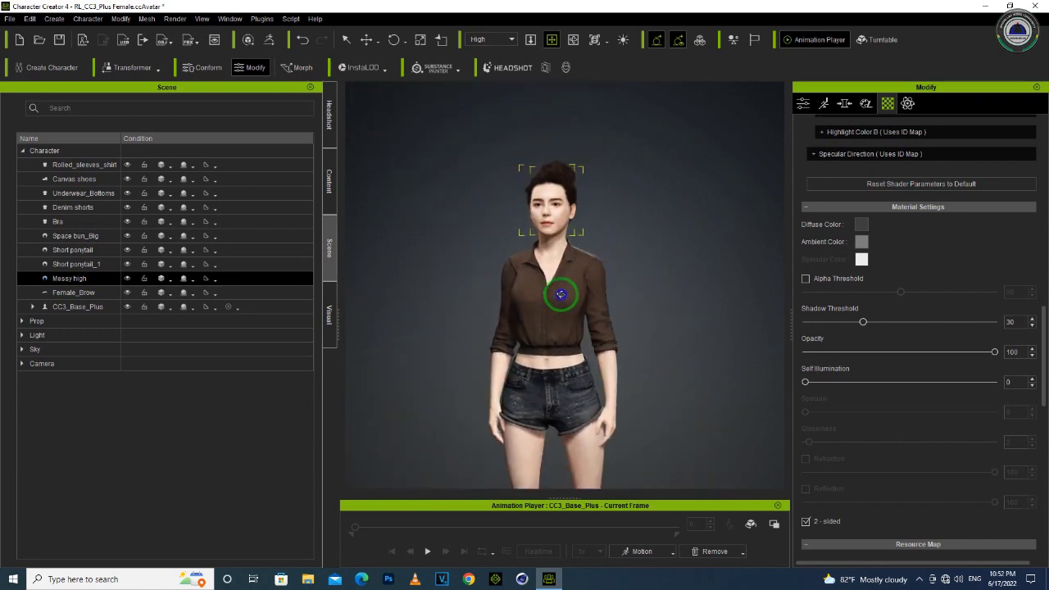
- Load the female Idle01_F acting motion onto the character and play it
left_click(672, 551)
mouse_move(679, 390)
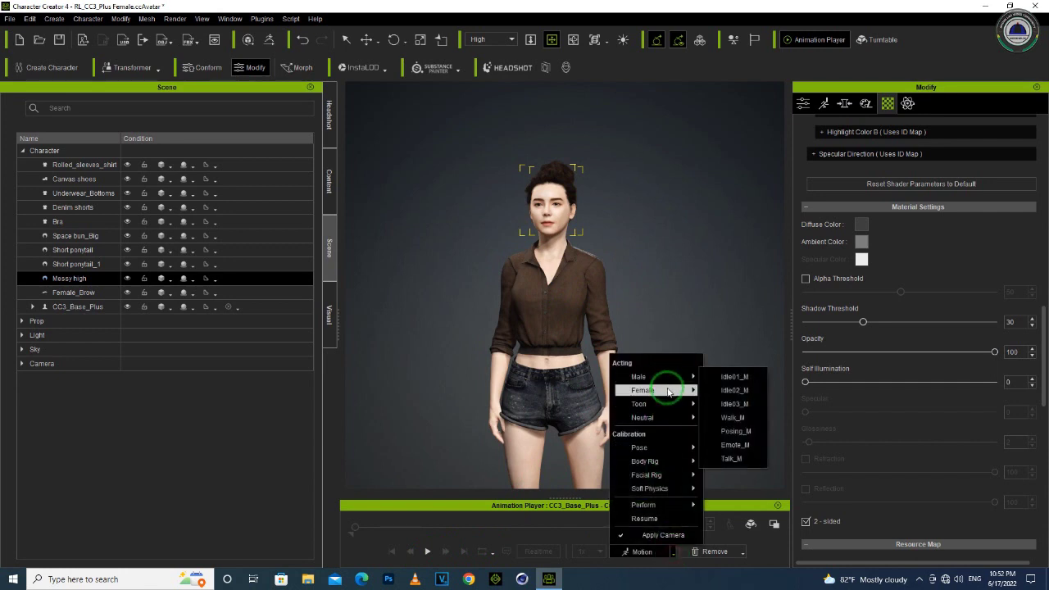
left_click(734, 390)
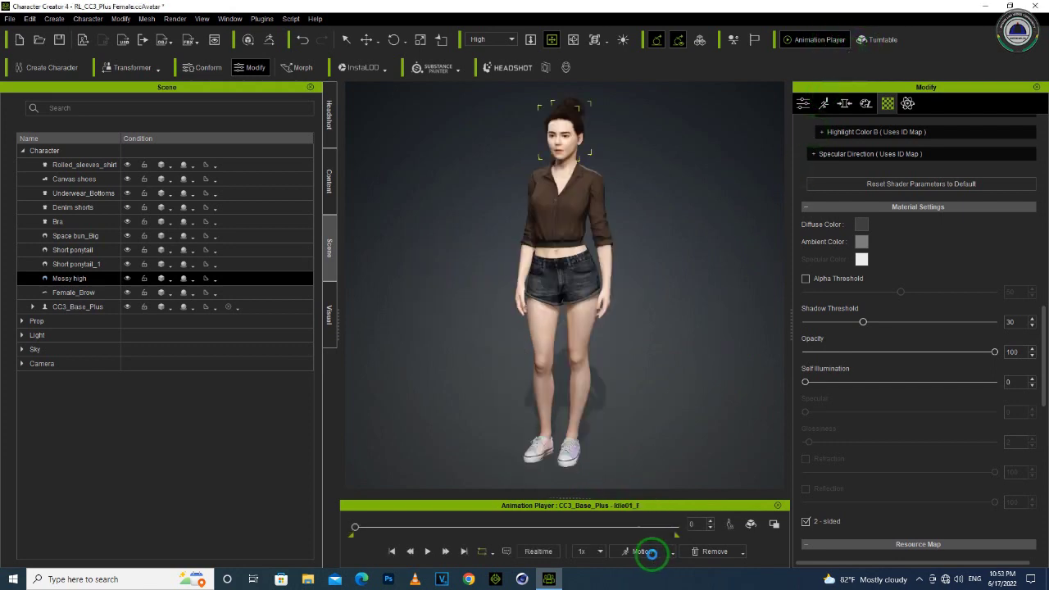
left_click(427, 551)
- Watch the playing idle motion from the front and sides, both full figure and close up on the face
scroll(559, 176, "up", 4)
left_click_drag(551, 113, 564, 271)
scroll(534, 199, "up", 5)
right_click_drag(534, 202, 603, 334)
right_click_drag(531, 348, 553, 313)
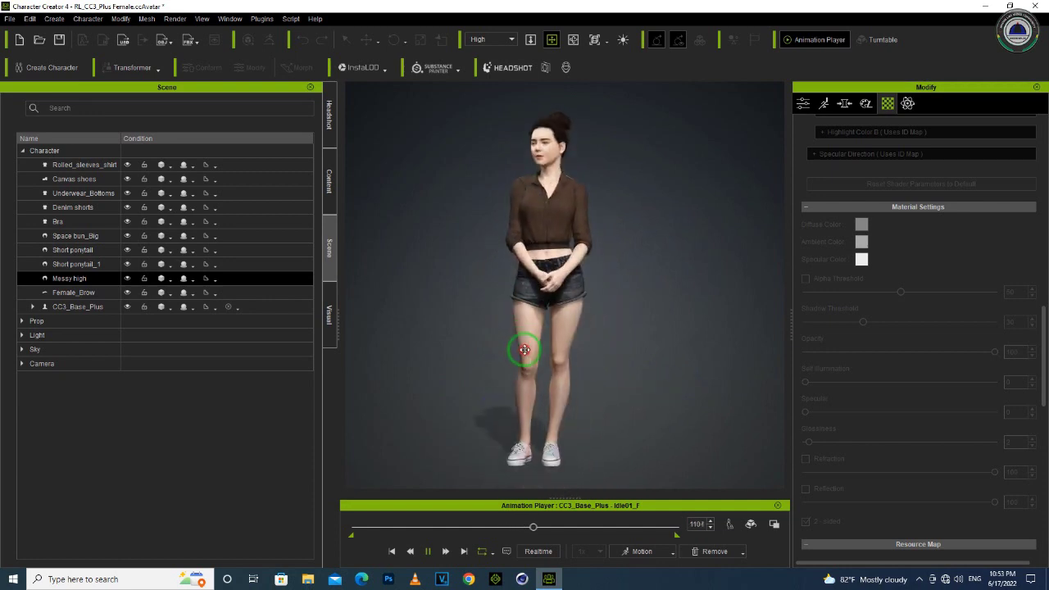
right_click_drag(469, 366, 412, 366)
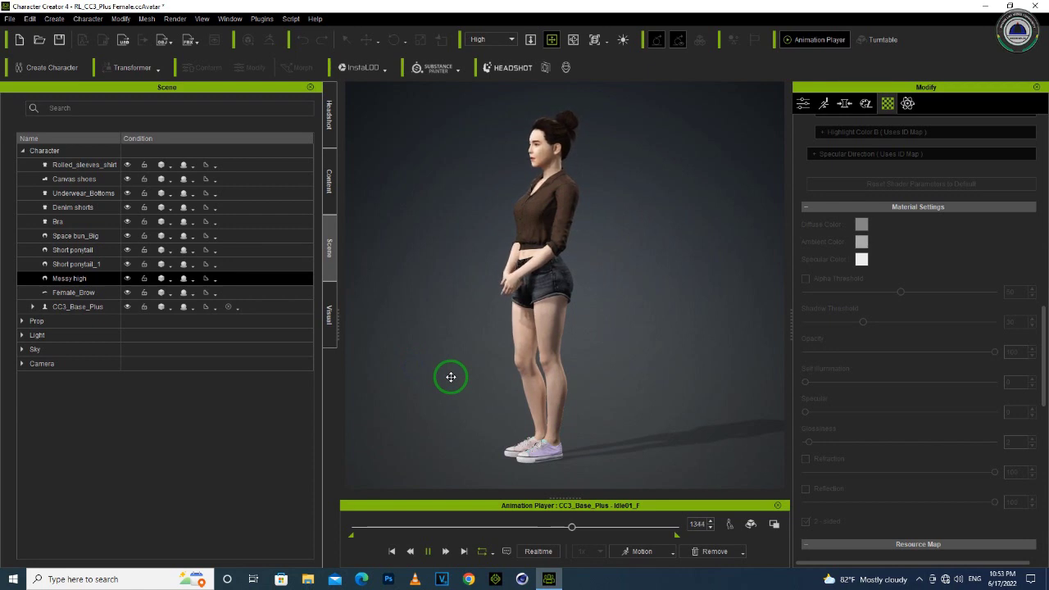
right_click_drag(513, 330, 681, 220)
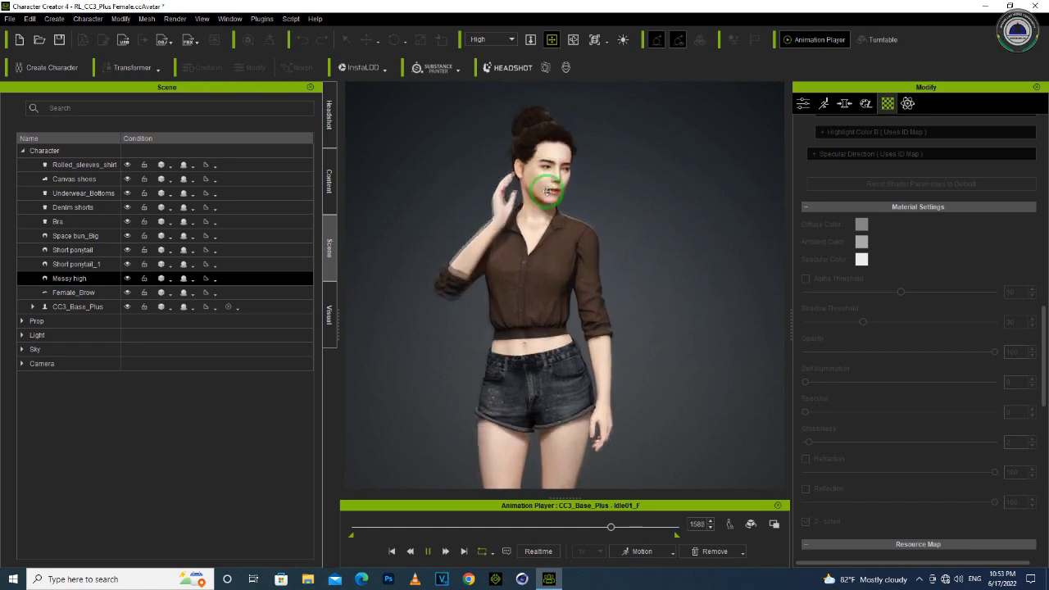
scroll(547, 190, "up", 8)
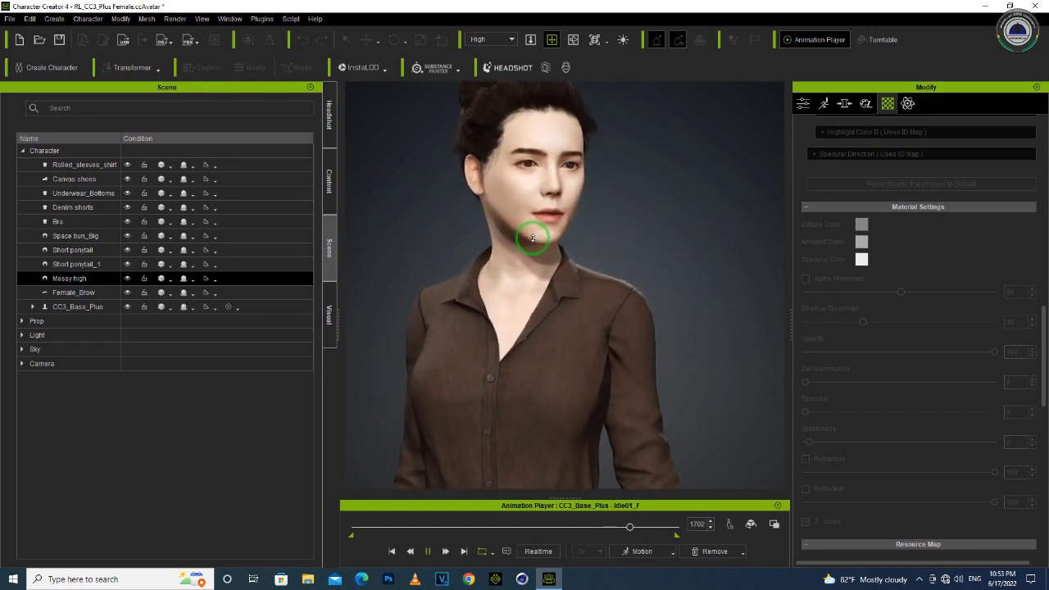
right_click_drag(532, 238, 391, 338)
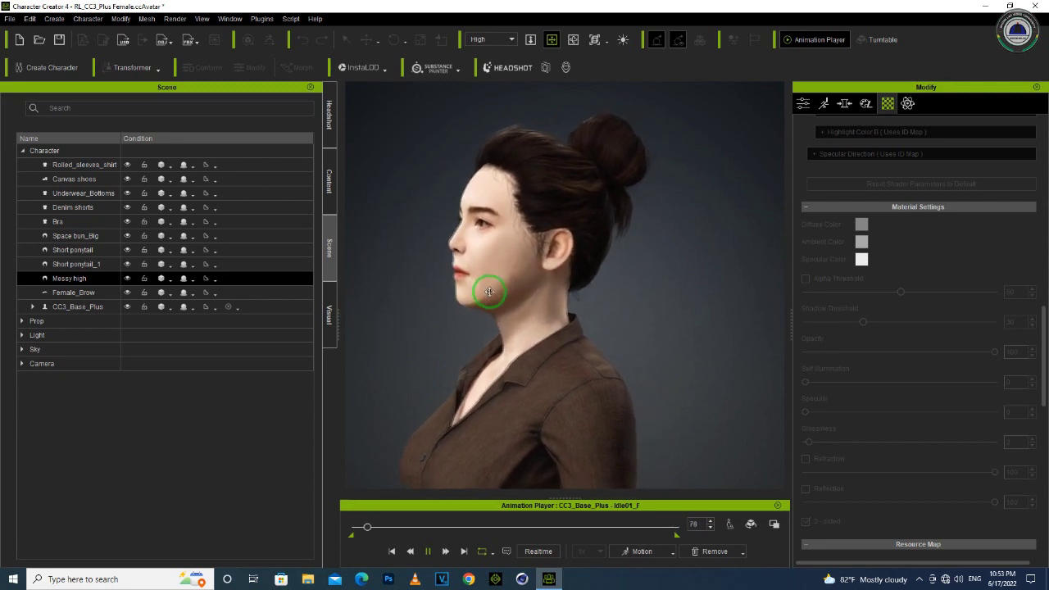
scroll(489, 291, "up", 3)
mouse_move(500, 299)
right_mouse_down()
mouse_move(417, 300)
mouse_move(535, 300)
mouse_move(502, 303)
right_mouse_up()
middle_click_drag(502, 303, 522, 307)
scroll(529, 302, "down", 3)
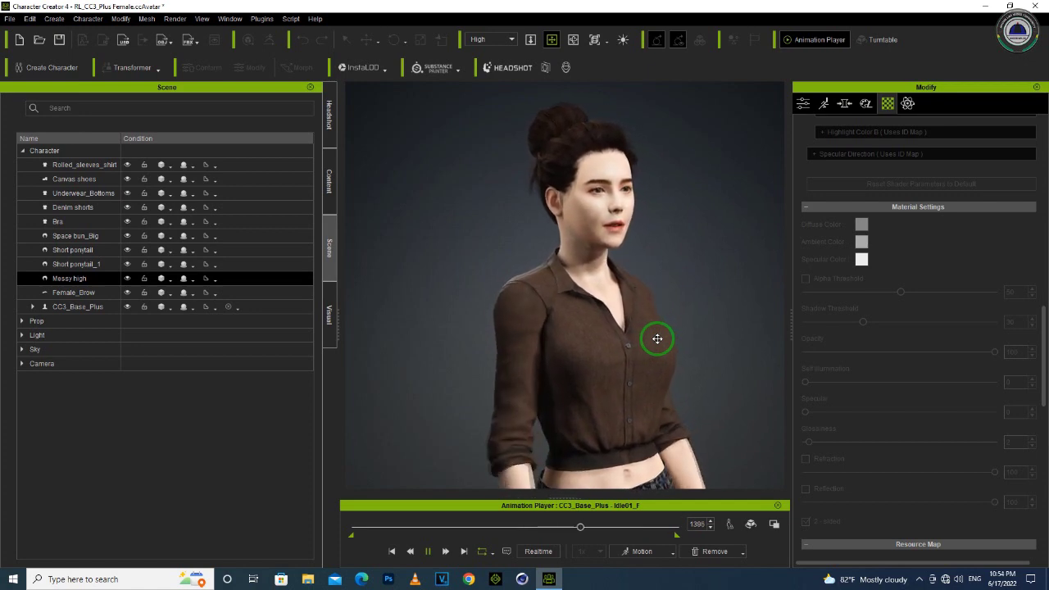
- Pause the idle motion and inspect the posed character from both sides
left_click(429, 550)
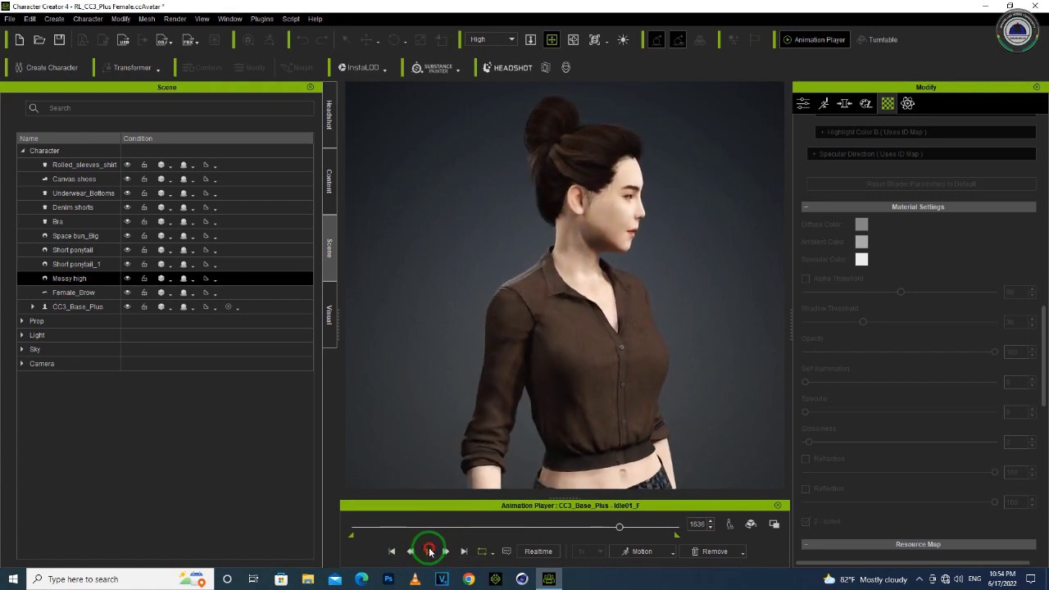
right_click_drag(666, 314, 456, 308)
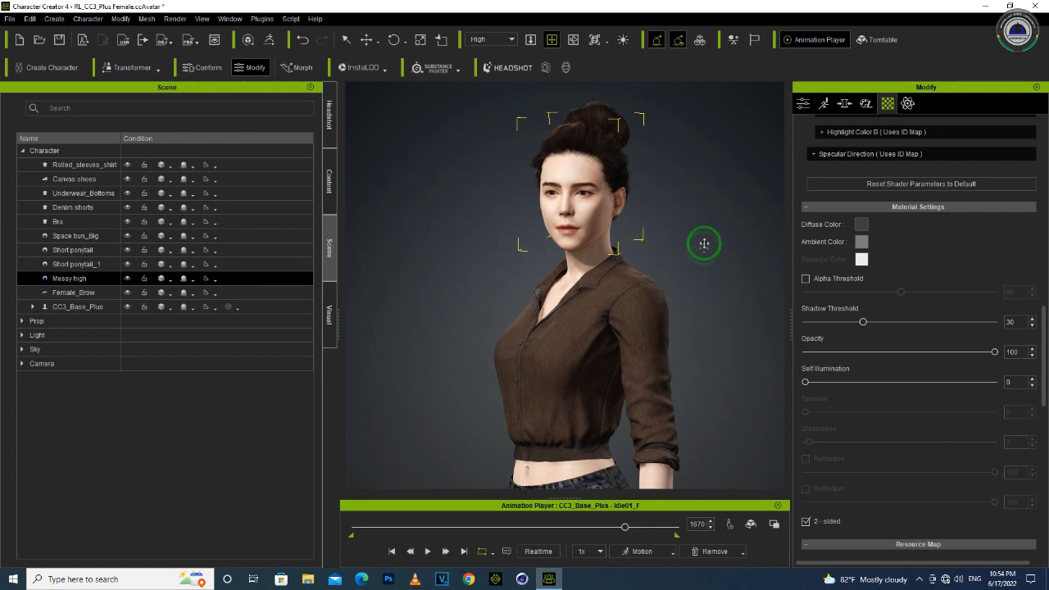
scroll(695, 255, "down", 3)
middle_click_drag(600, 343, 602, 312)
right_click_drag(543, 326, 713, 328)
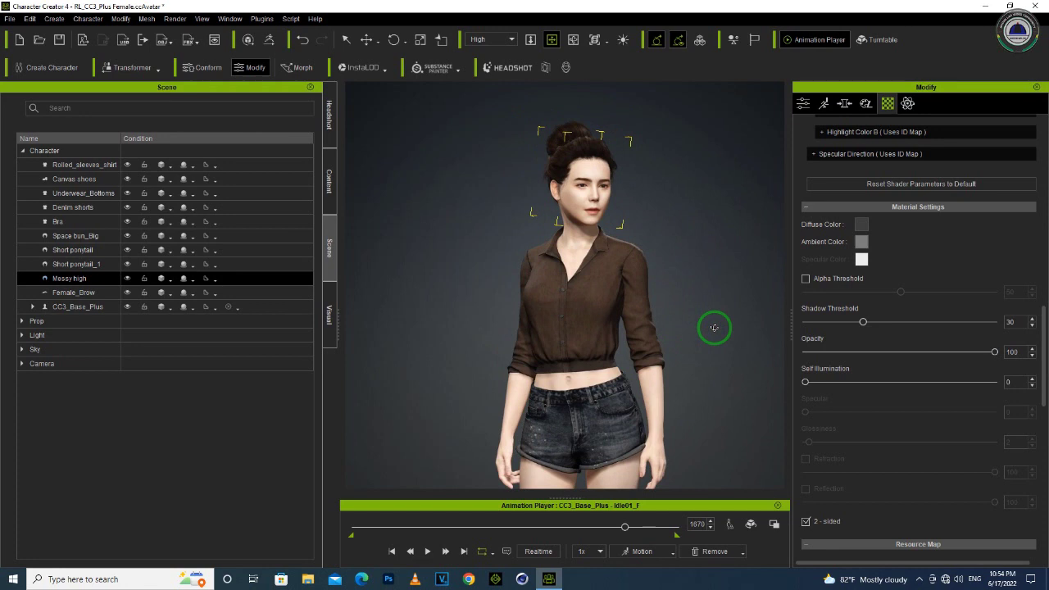